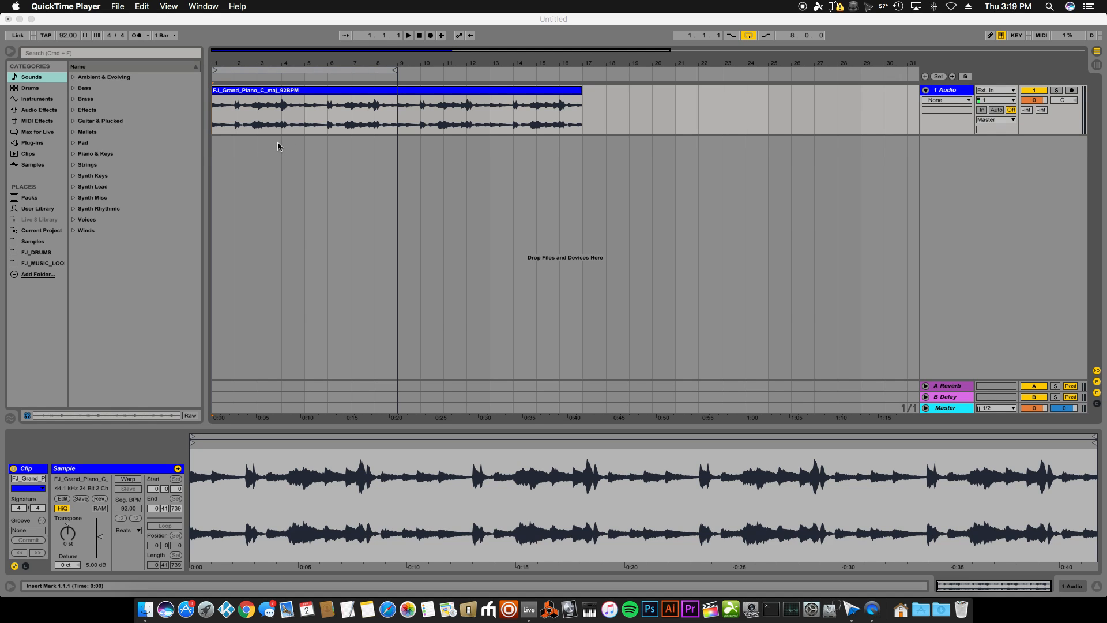
Play the piano loop from the start of the arrangement, and shorten its clip to end at bar 9.
left_click(214, 126)
key("space")
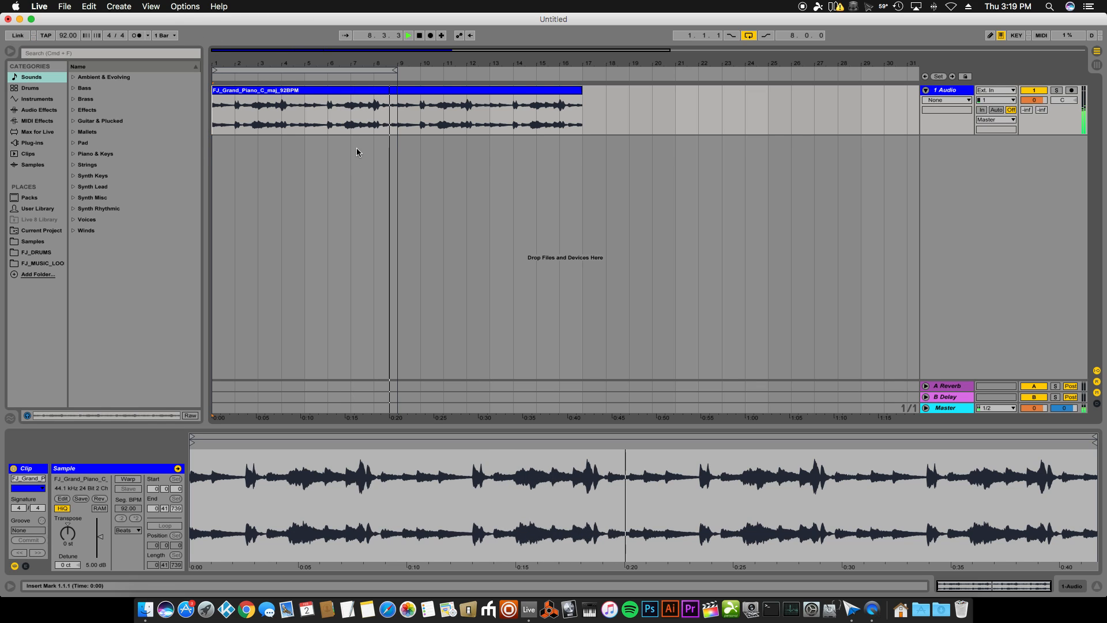
key("space")
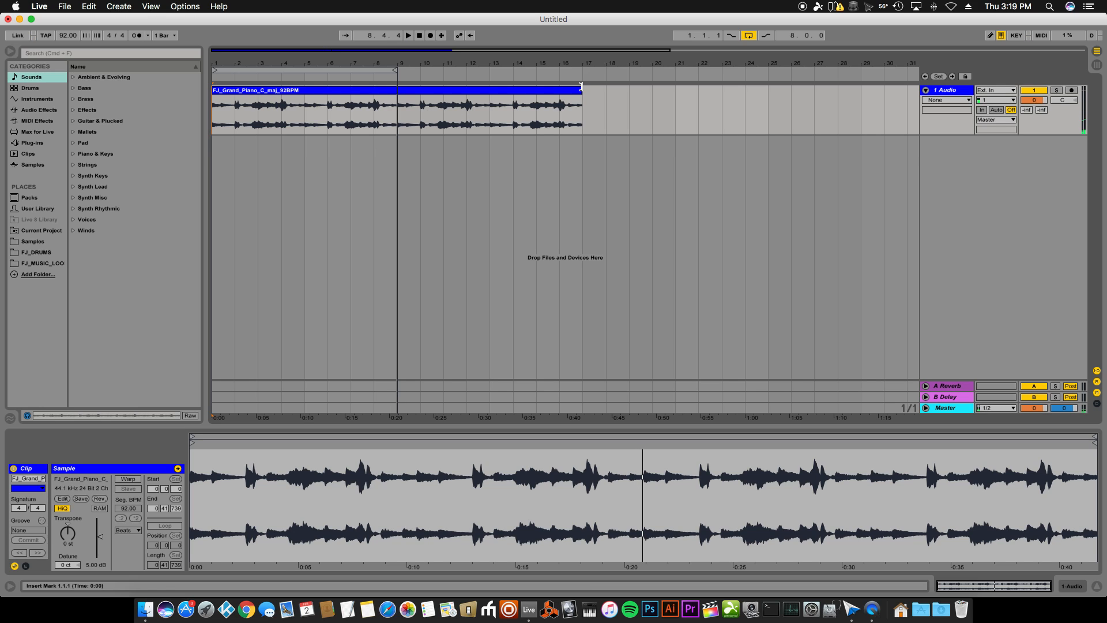
left_click_drag(580, 86, 397, 91)
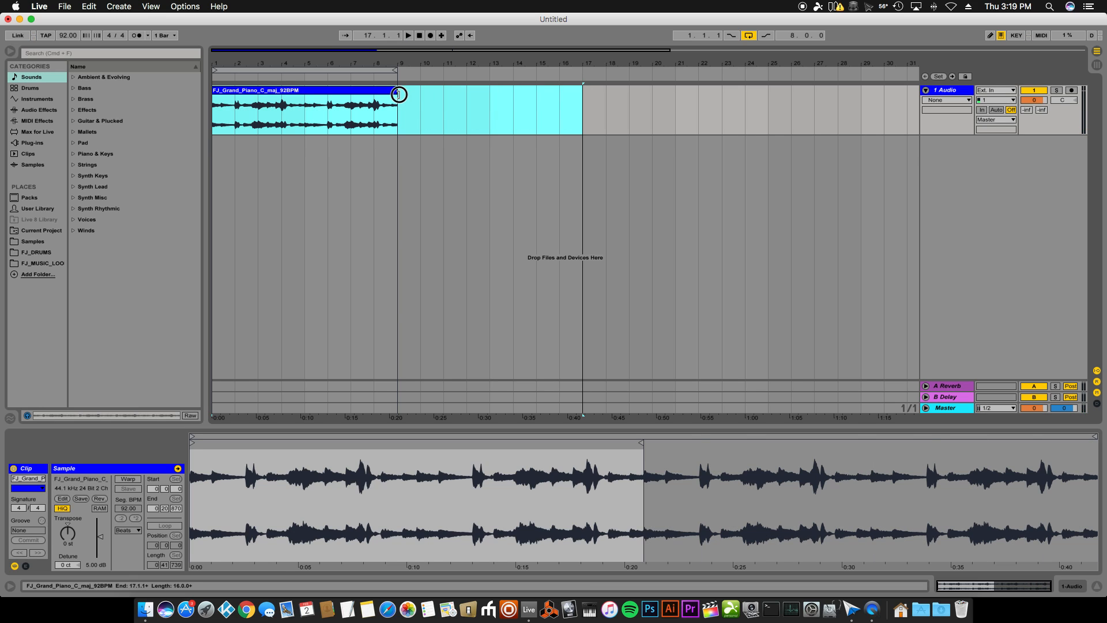
left_click(398, 123)
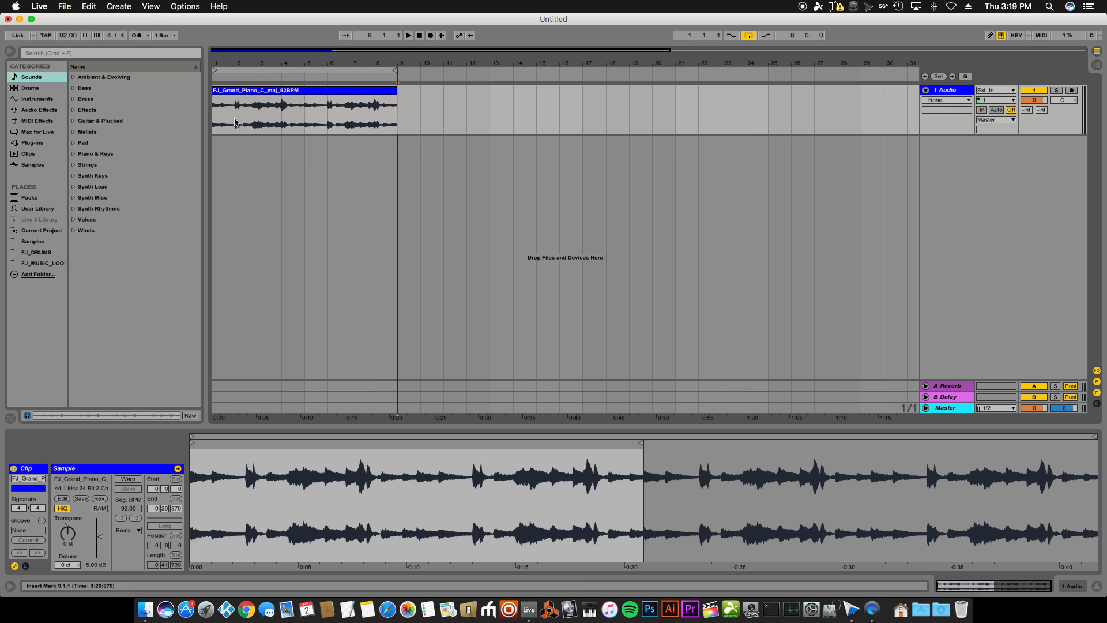
Widen the arrangement grid to 1/1 and split the piano clip at bar 2.
key("plus")
key("plus")
key("plus")
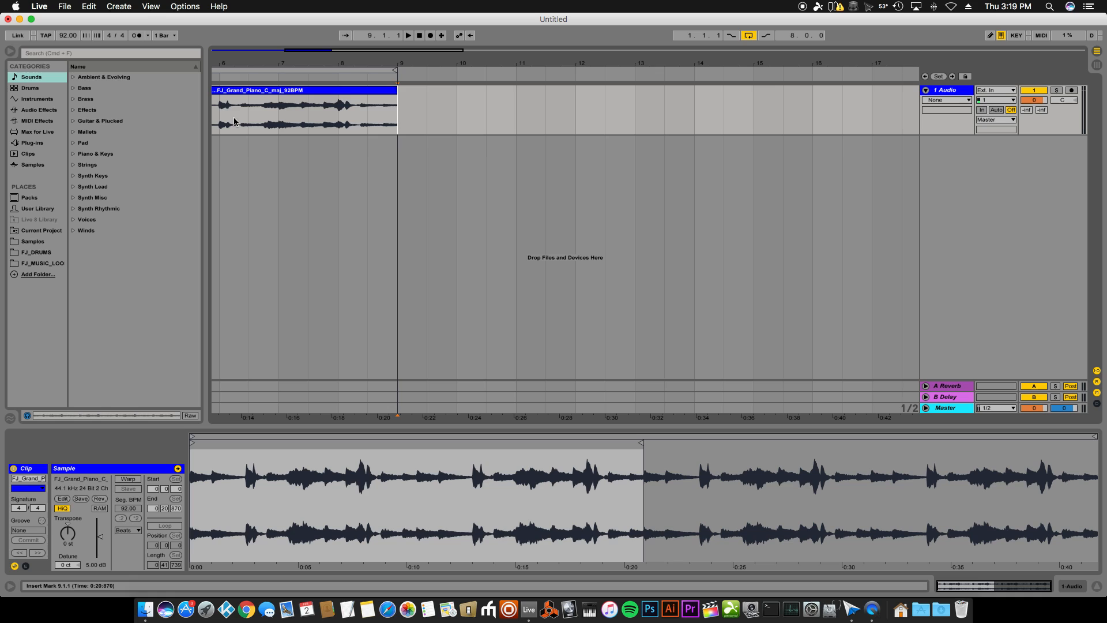
scroll(288, 151, "left", 5)
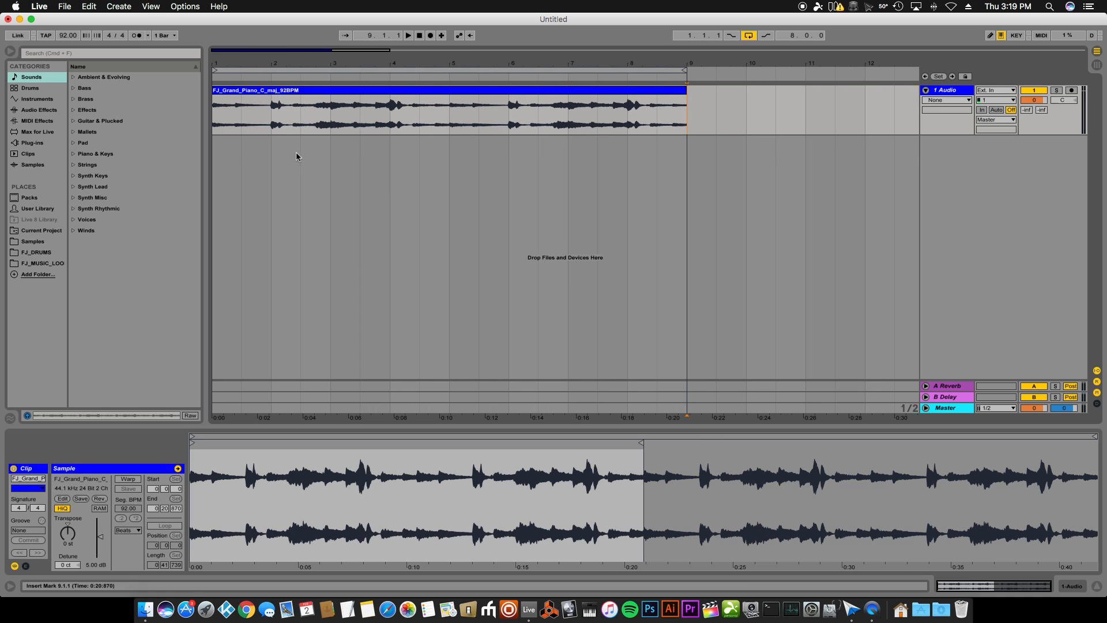
key("super+2")
left_click(273, 124)
left_click(449, 124)
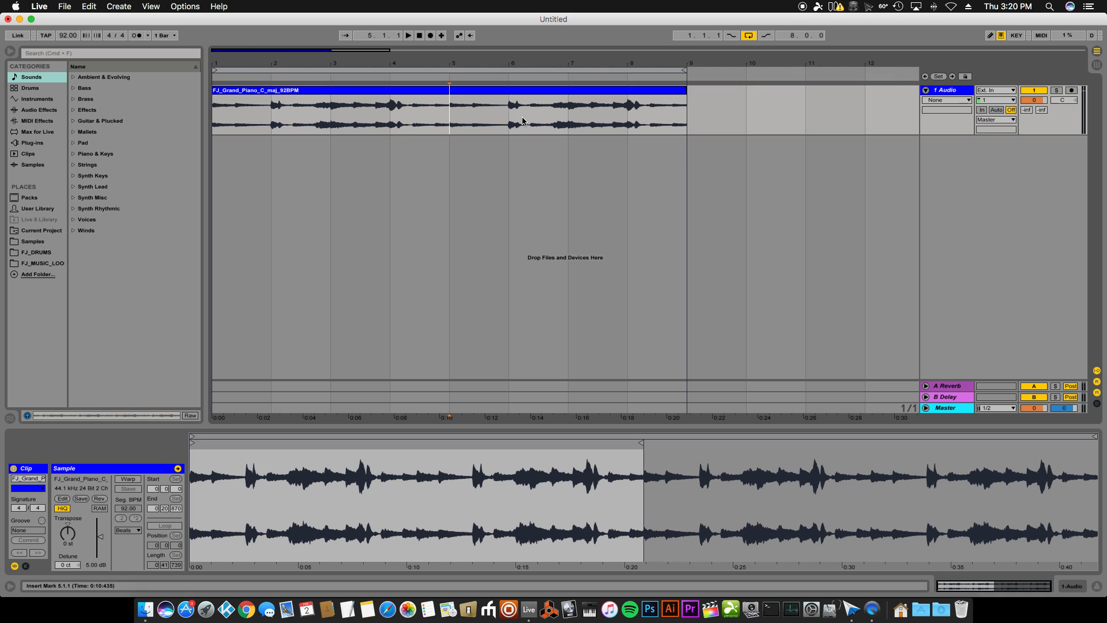
left_click(622, 123)
key("super+e")
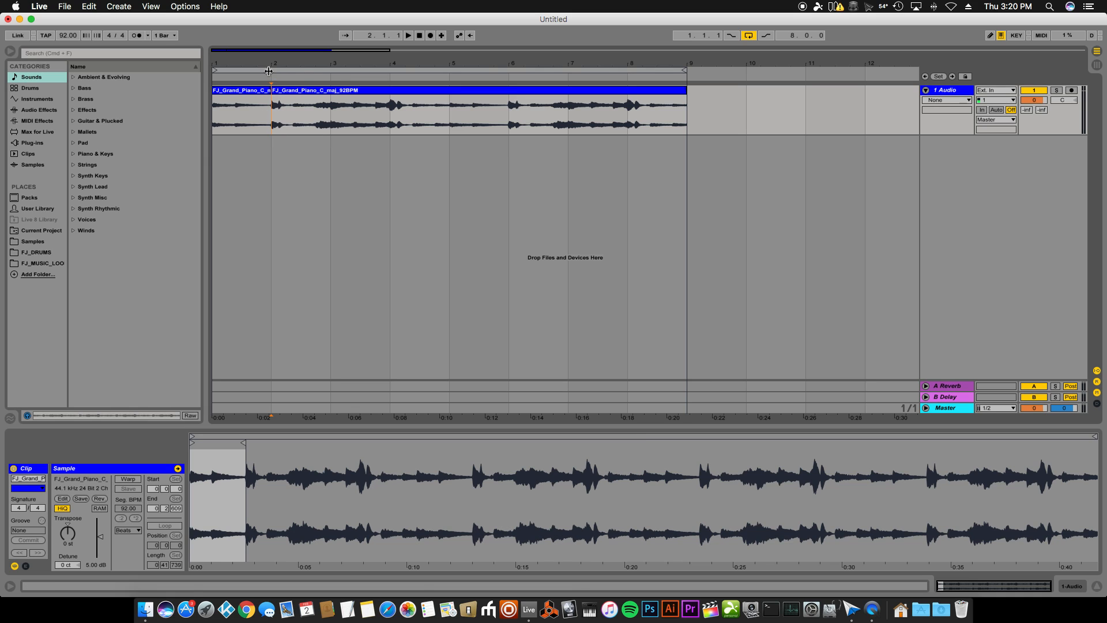
Play the first-bar slice and select the clips on each side of the split to check them.
left_click(236, 89)
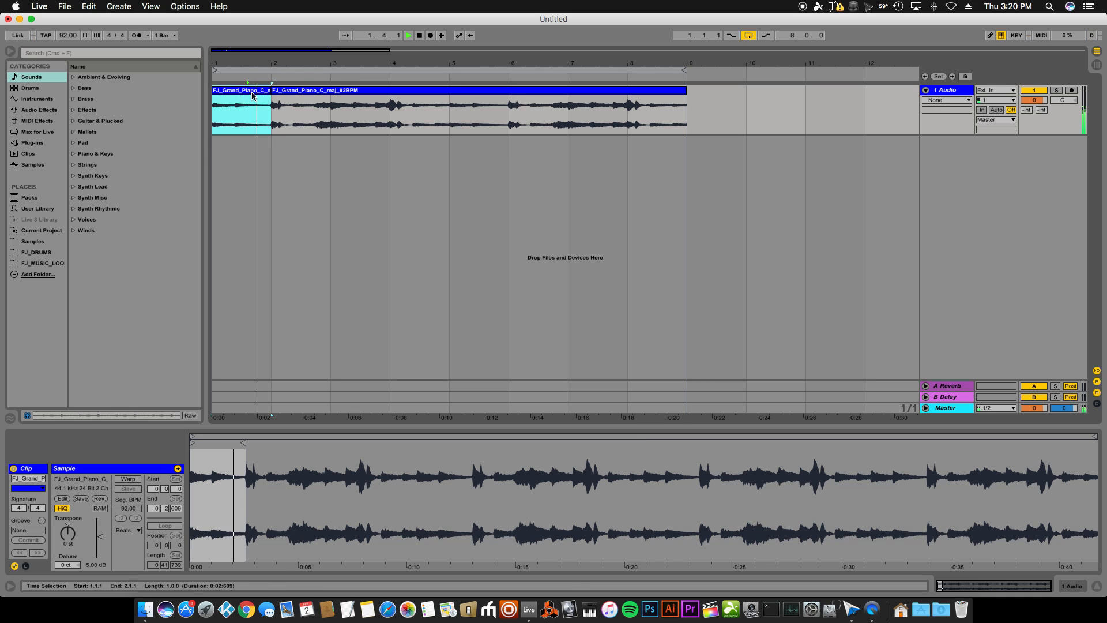
left_click(286, 90)
left_click(250, 90)
Split the remaining piano clip at bars 3, 4, 5, 6, 7 and 8 to make one-bar slices.
left_click(331, 117)
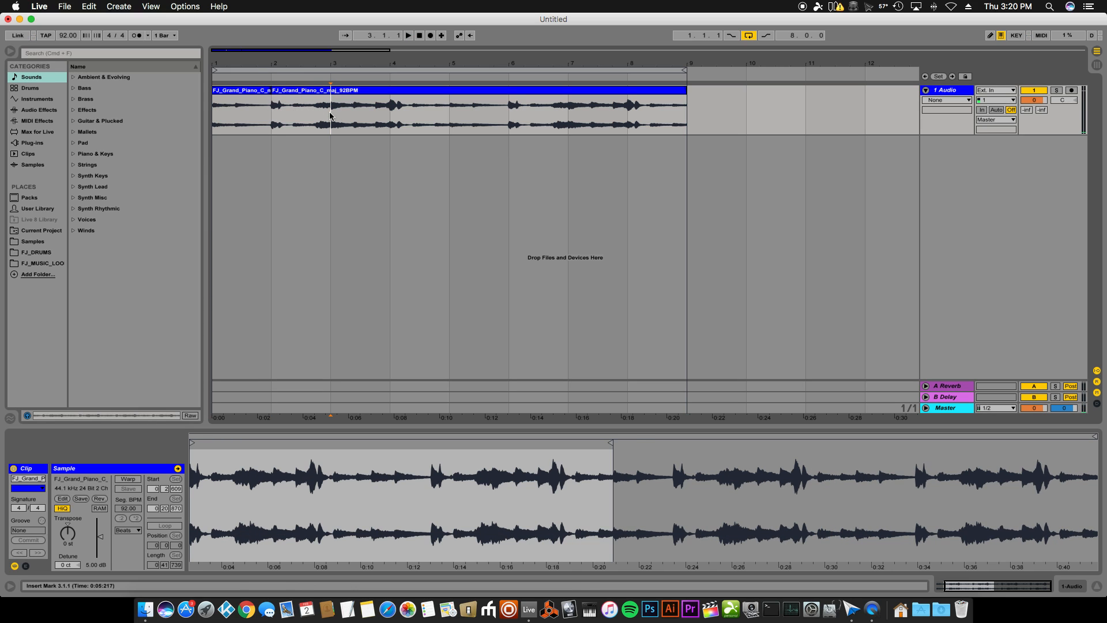
key("super+e")
left_click(390, 118)
key("super+e")
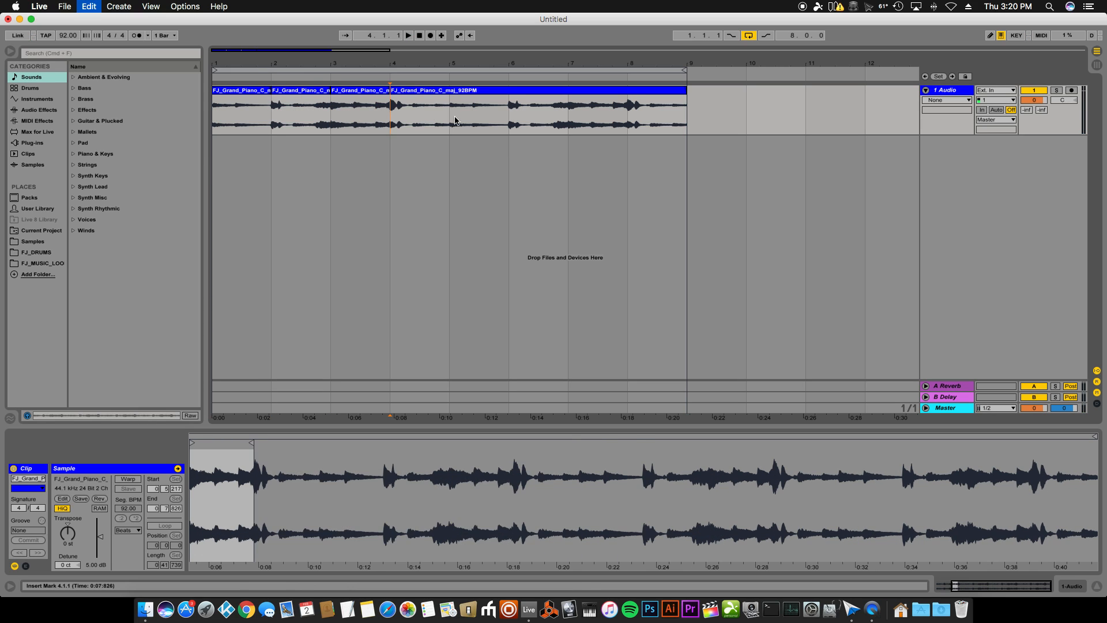
left_click(450, 119)
key("super+e")
left_click(510, 120)
key("super+e")
left_click(569, 120)
key("super+e")
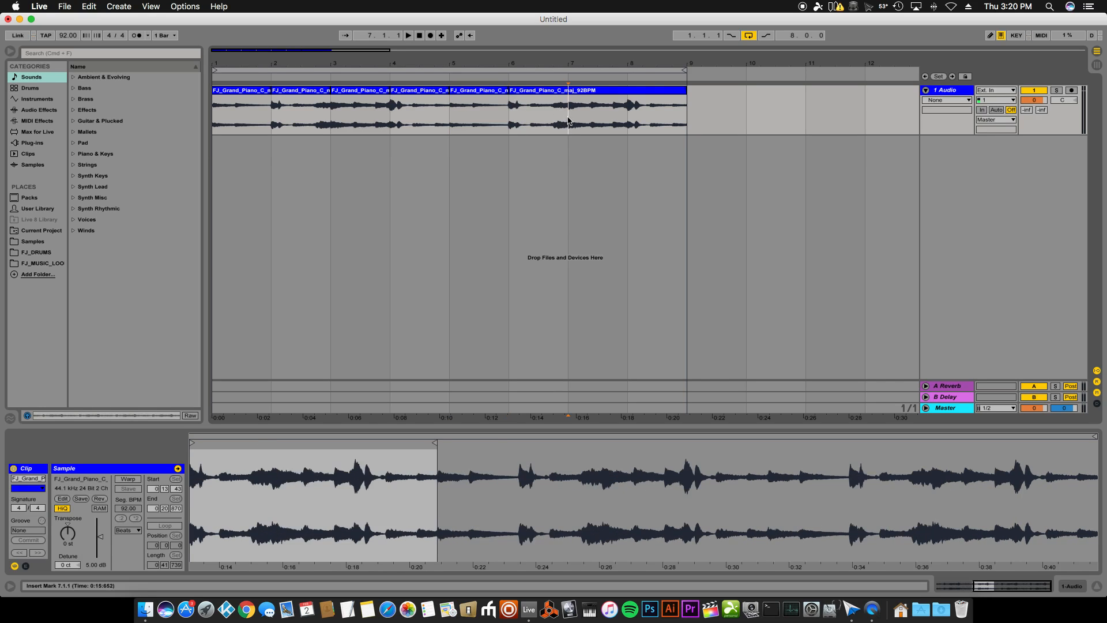
left_click(628, 120)
key("super+e")
Step through the one-bar slices and back to the start, and play the sliced loop briefly from bar 1.
left_click(251, 89)
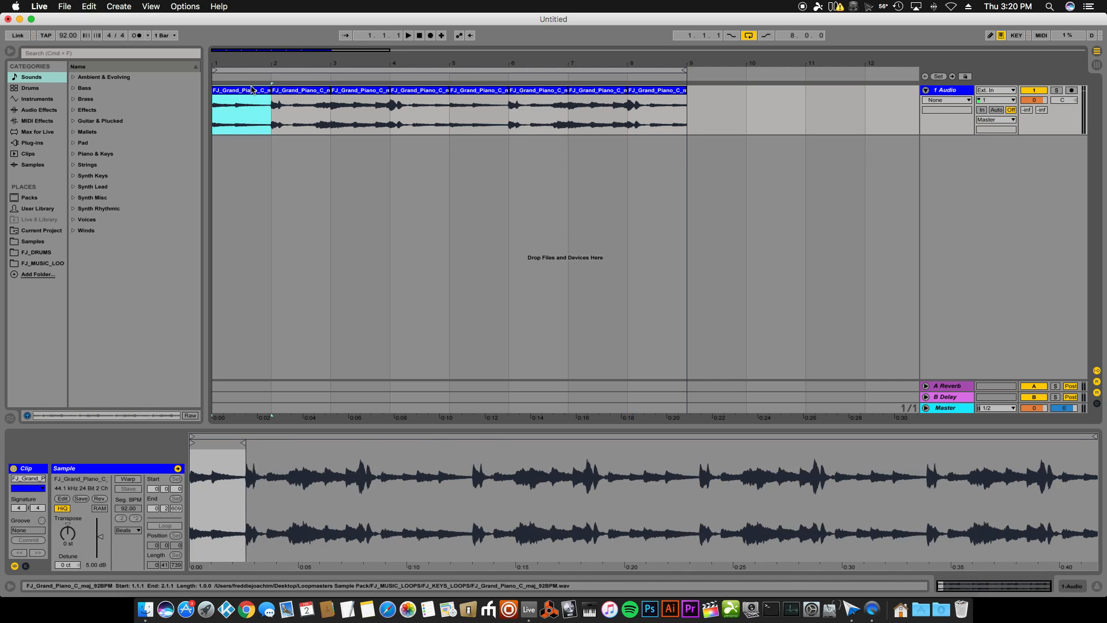
key("Right")
key("Right")
key("Right")
key("Right")
key("Right")
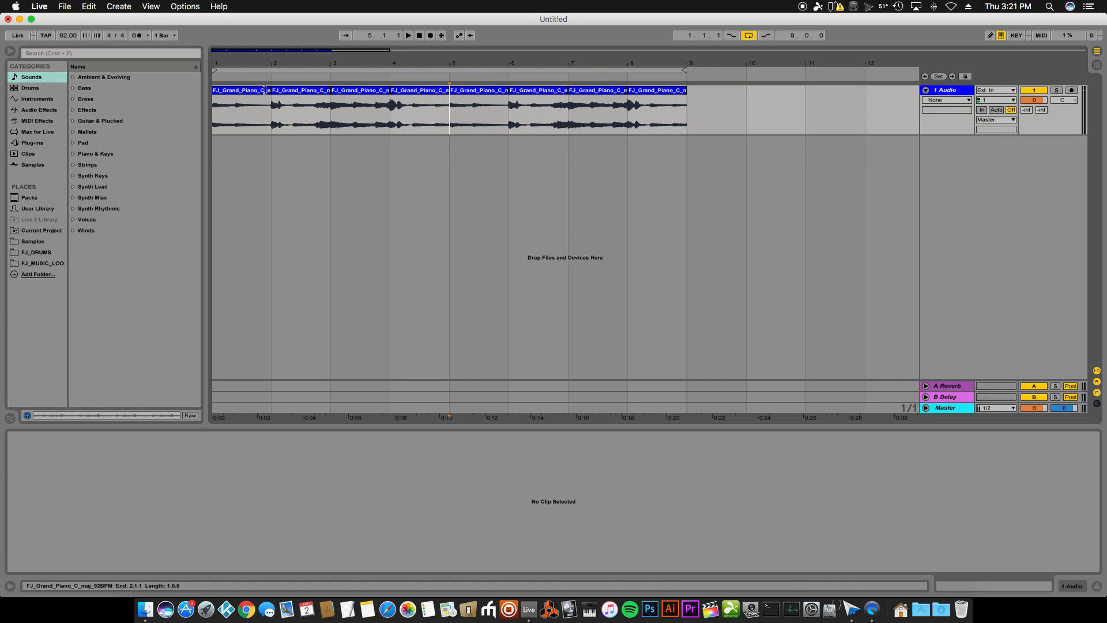
key("Right")
key("Right")
key("Right")
key("Left")
key("Left")
key("Left")
key("Left")
key("Left")
key("Left")
key("Left")
key("Left")
key("space")
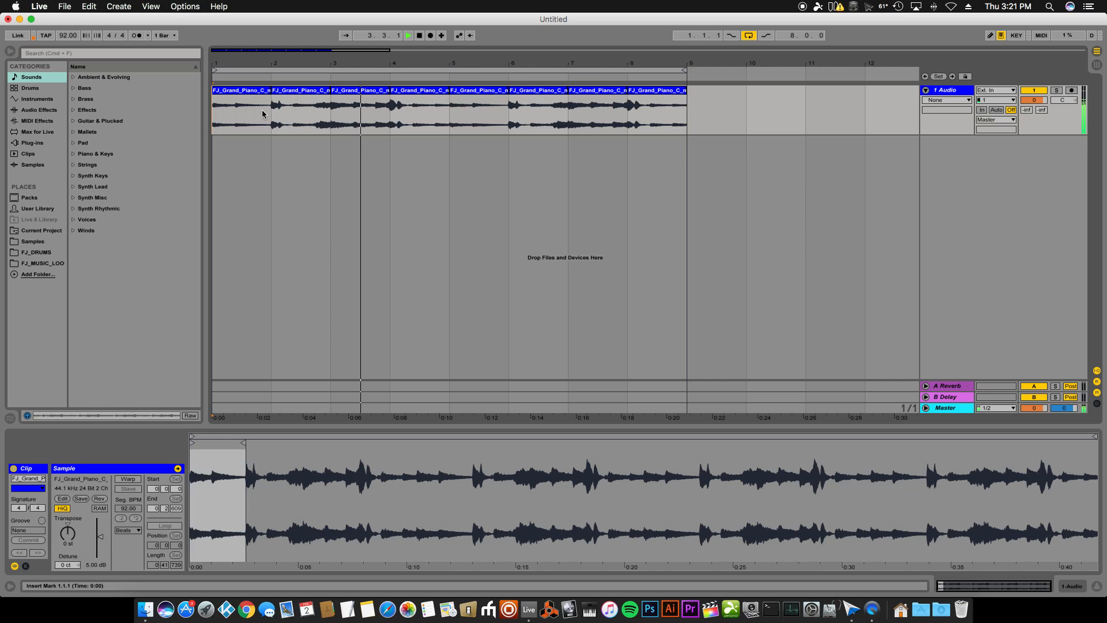
key("space")
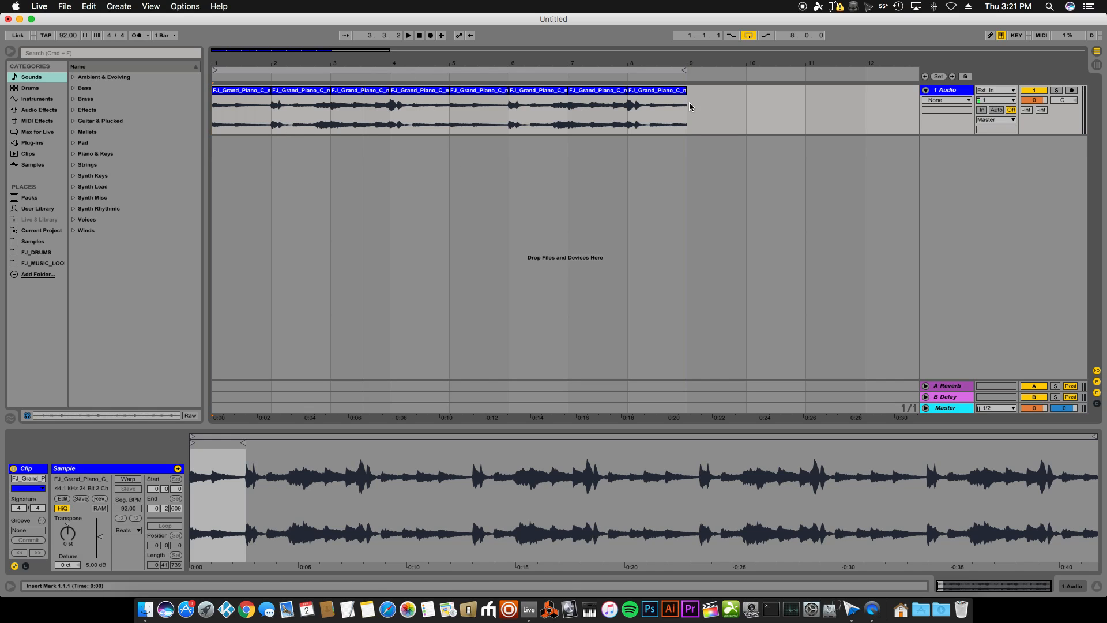
Space out the last four slices on the first track so they start at bars 6, 8, 10 and 12.
left_click(304, 115)
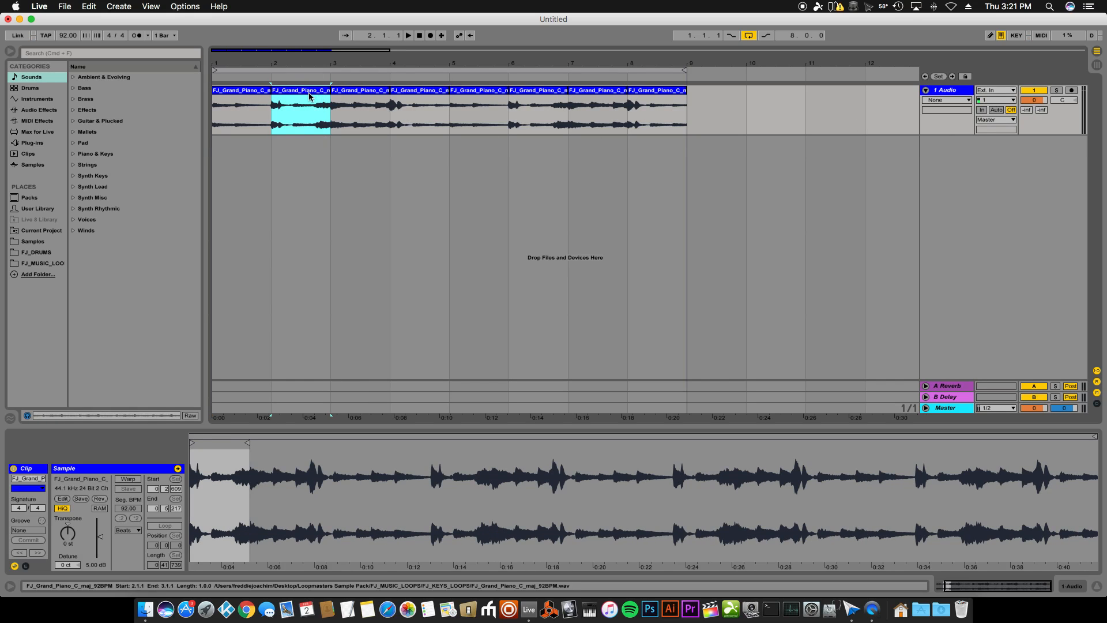
left_click_drag(651, 89, 769, 90)
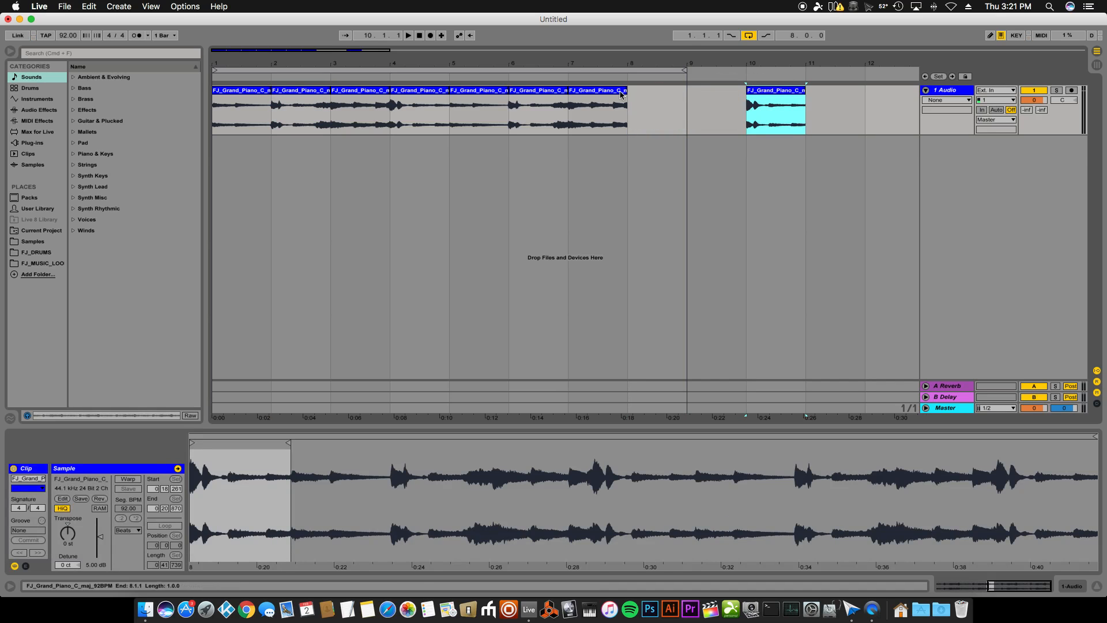
left_click_drag(620, 94, 681, 92)
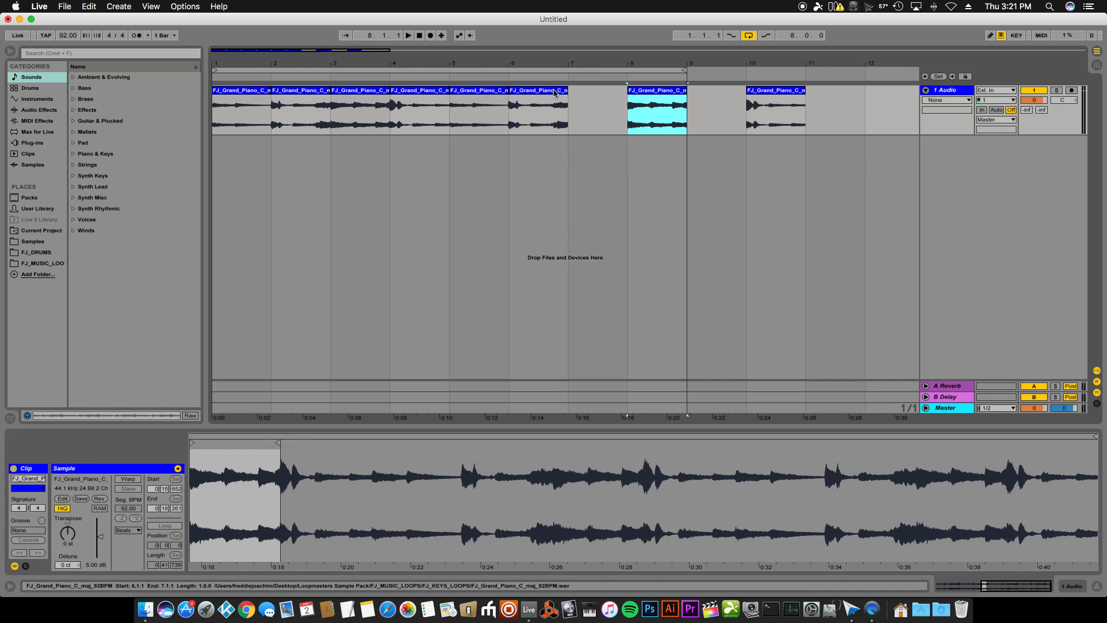
left_click_drag(770, 91, 866, 89)
left_click_drag(670, 91, 790, 101)
left_click_drag(539, 93, 657, 93)
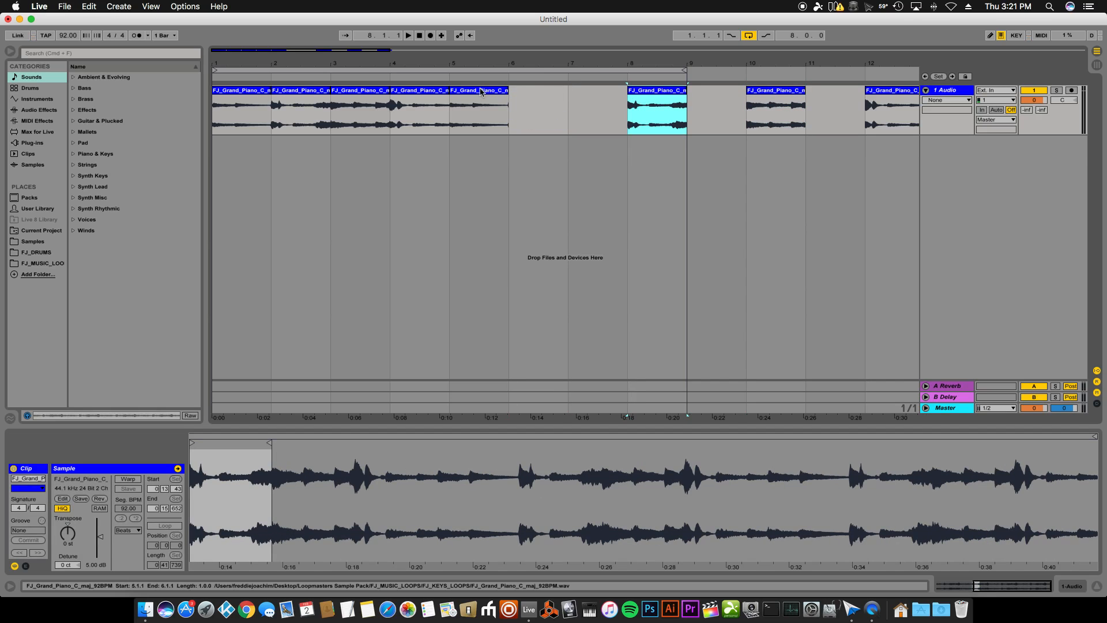
left_click_drag(480, 92, 540, 92)
mouse_move(412, 102)
left_mouse_down()
mouse_move(471, 102)
mouse_move(402, 99)
left_mouse_up()
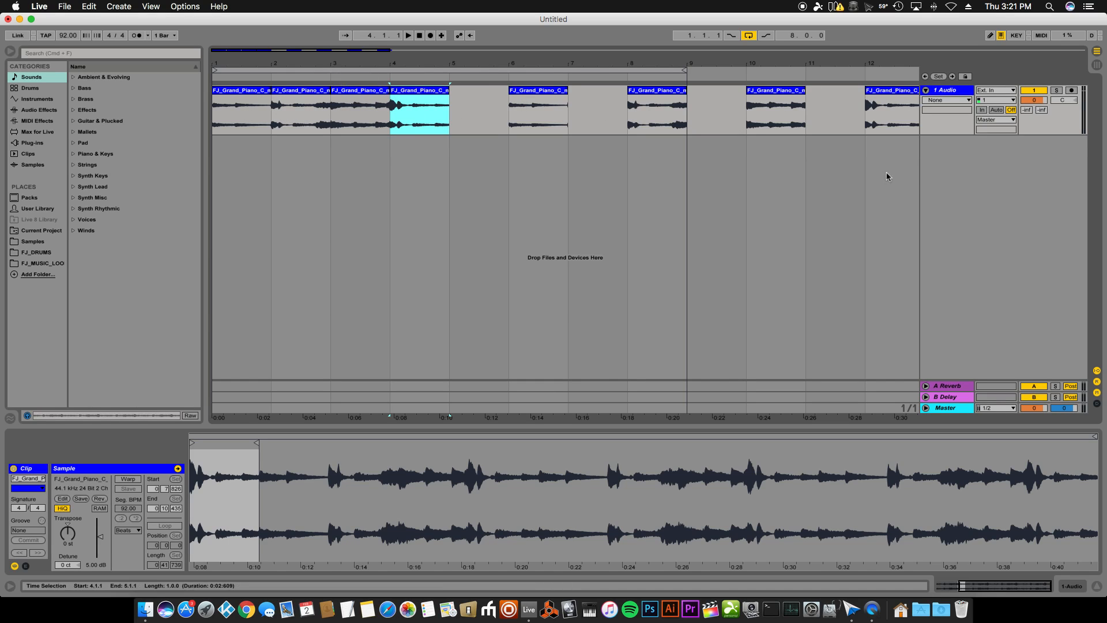
Insert a second audio track and move the slices at bars 2 and 4 straight down onto it.
right_click(950, 170)
left_click(960, 172)
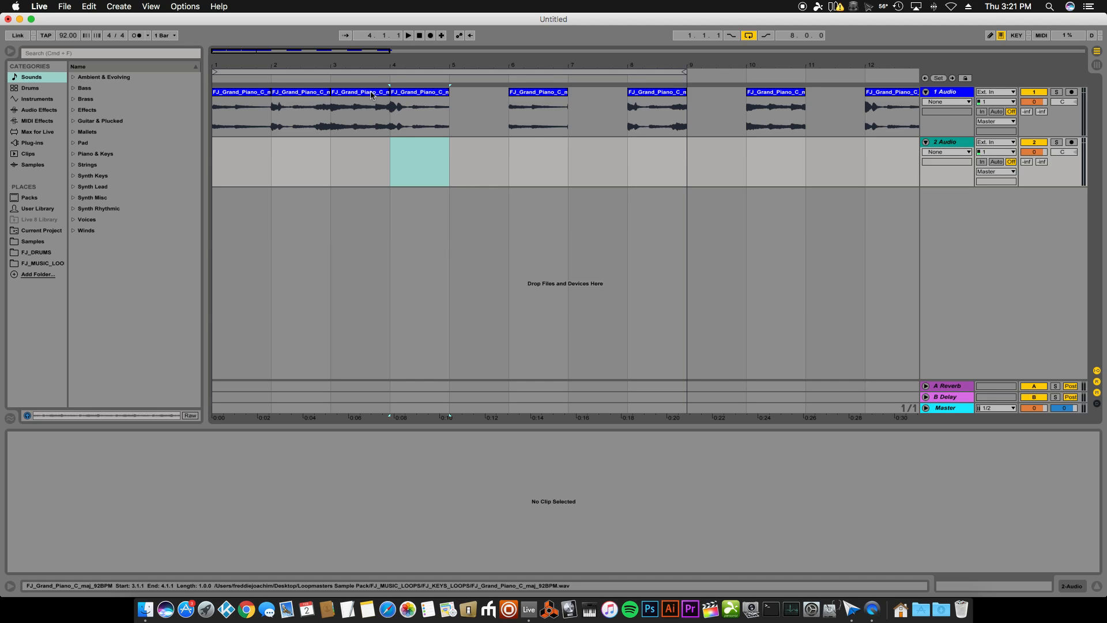
left_click_drag(362, 108, 365, 151)
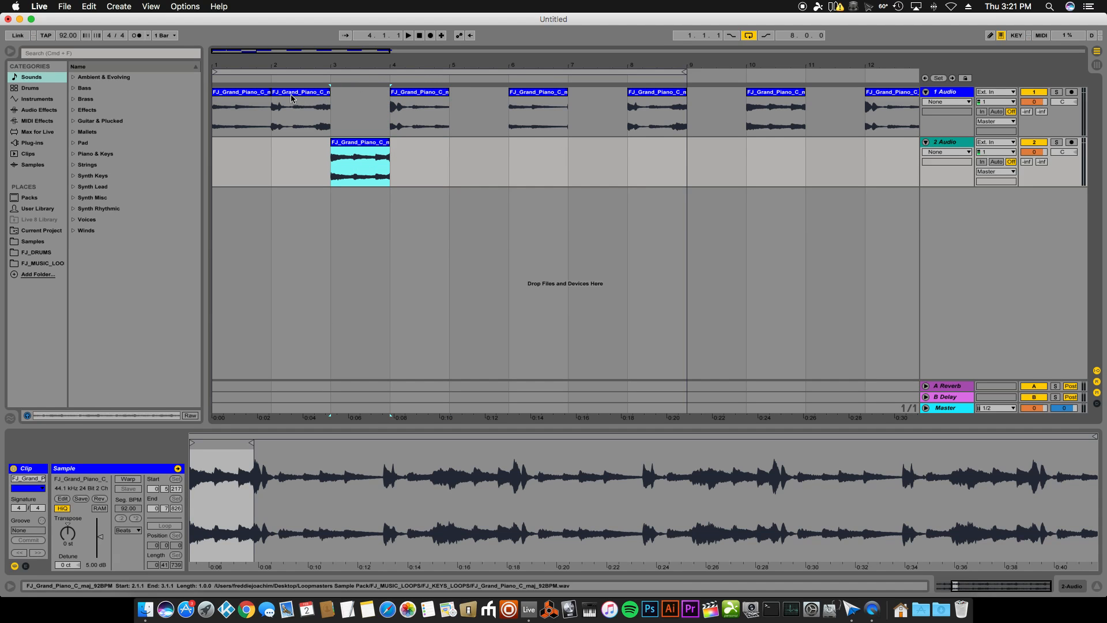
left_click_drag(293, 98, 296, 149)
left_click(357, 101)
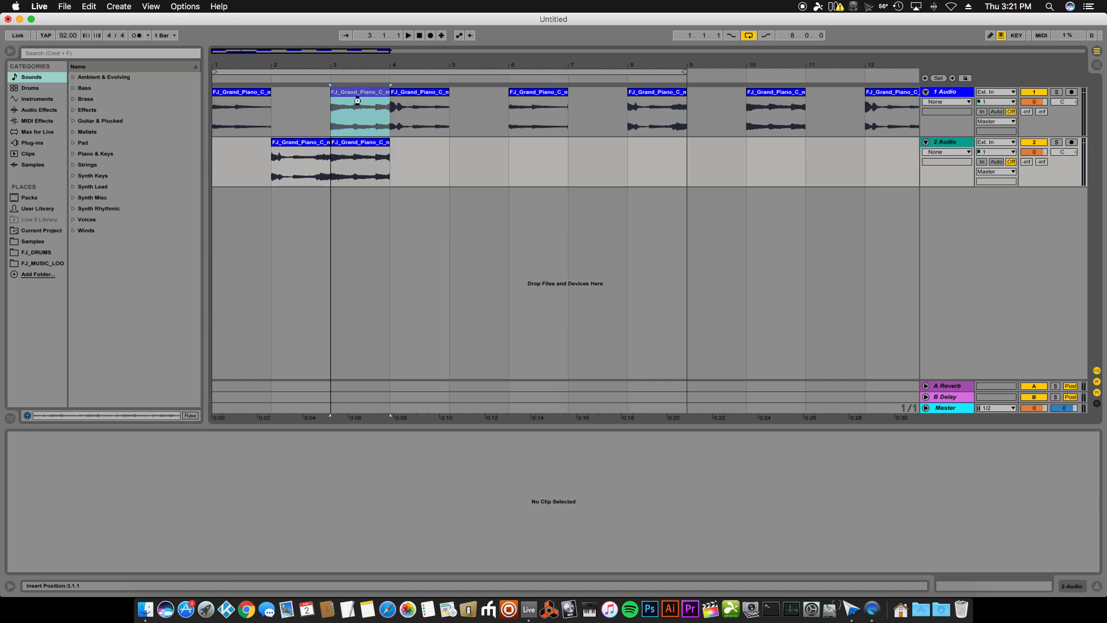
left_click_drag(358, 100, 414, 158)
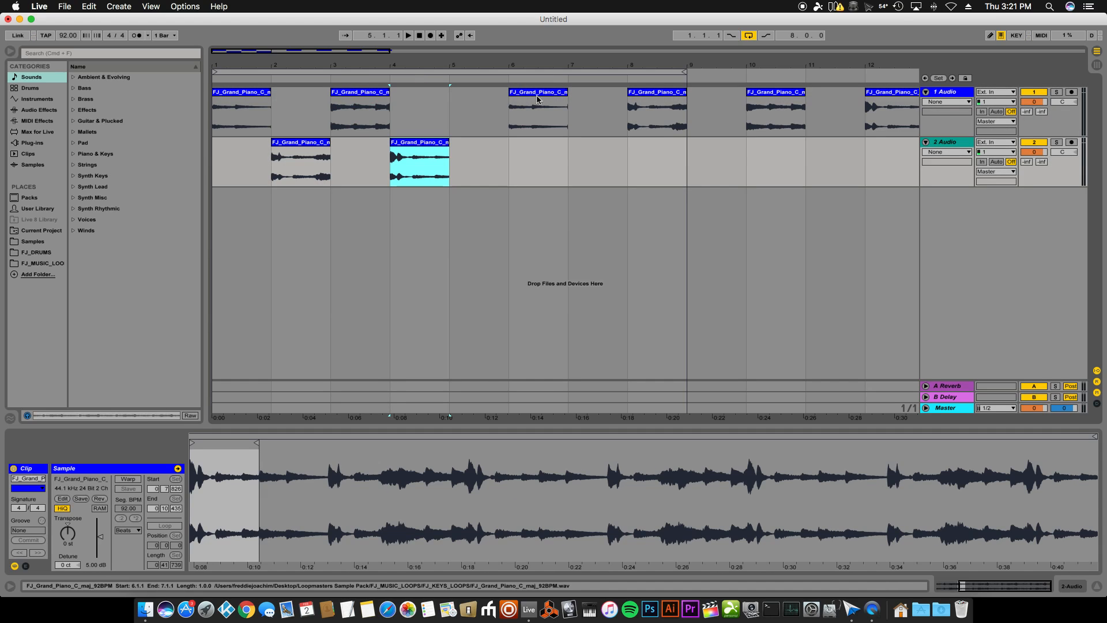
Close up the spaced slices alternately, at bars 5 and 7 on the first track and bars 6 and 8 on the second.
left_click_drag(536, 99, 469, 104)
left_click(637, 104)
left_click_drag(637, 104, 532, 154)
left_click_drag(766, 98, 588, 96)
left_click_drag(879, 98, 657, 158)
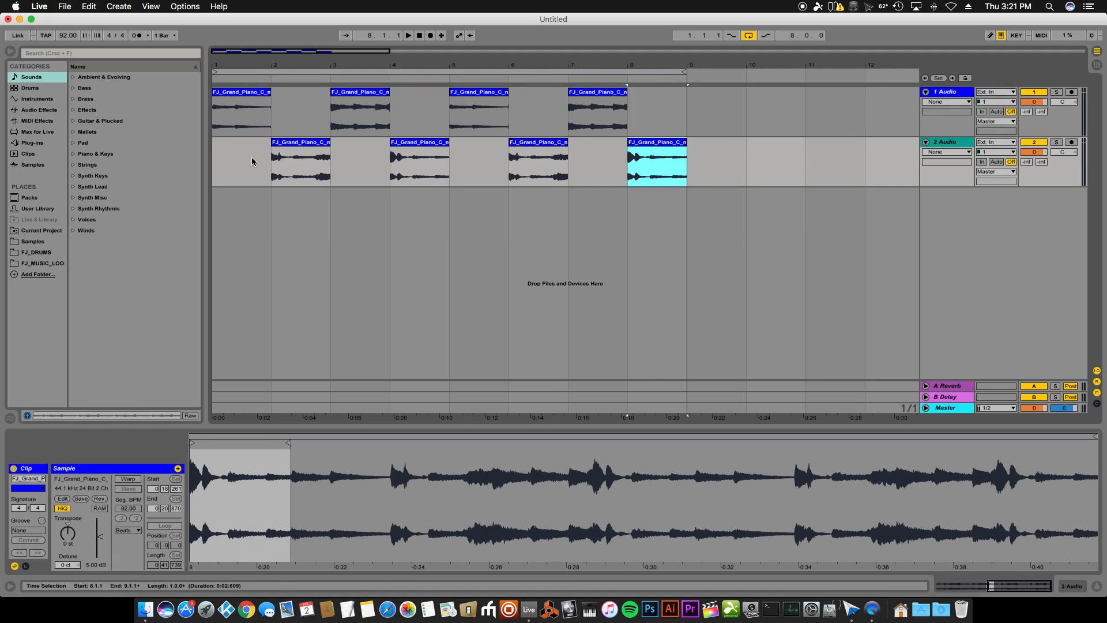
Play the alternating two-track arrangement from bar 1 for about a bar and a half.
left_click(216, 167)
key("space")
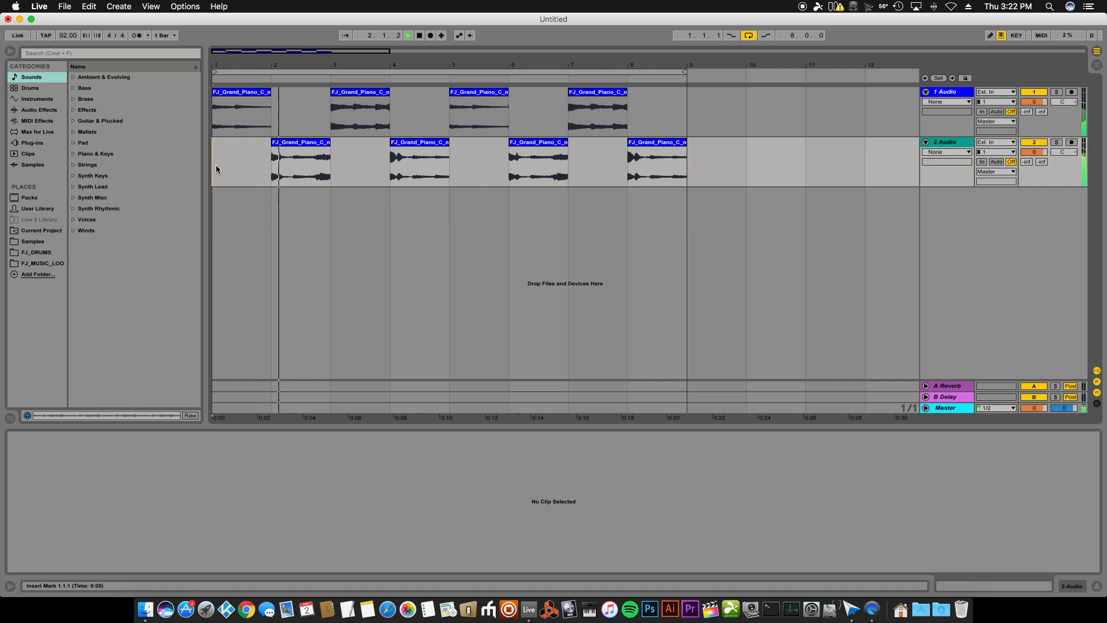
key("space")
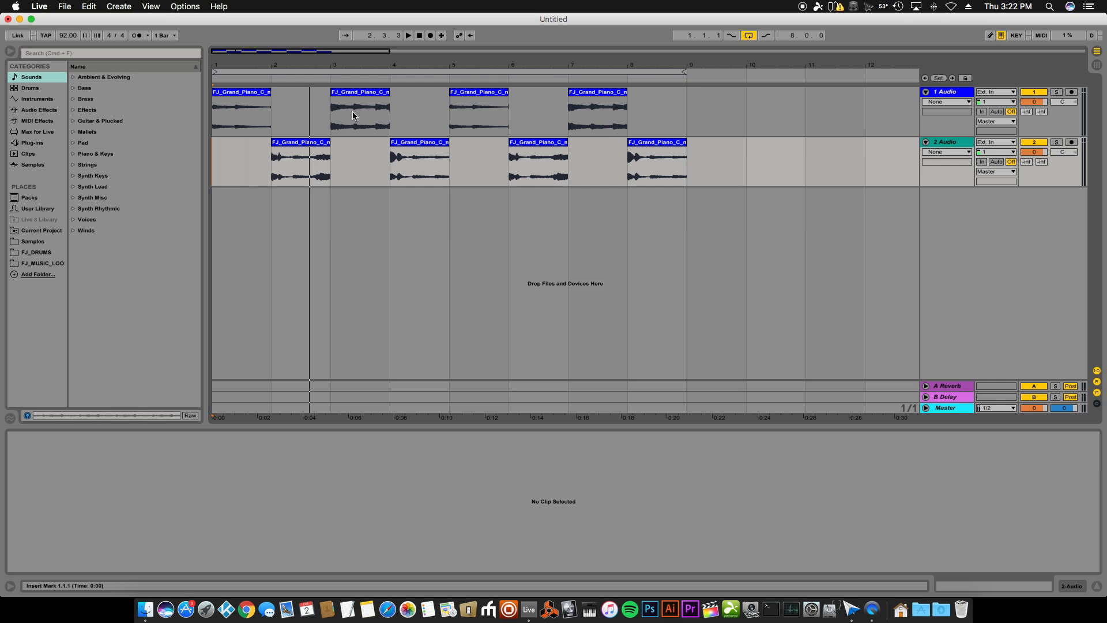
Move the first track's bar 3 slice to bar 2, and the second track's bar 2 slice to bar 3 of the first track.
left_click_drag(306, 146, 245, 146)
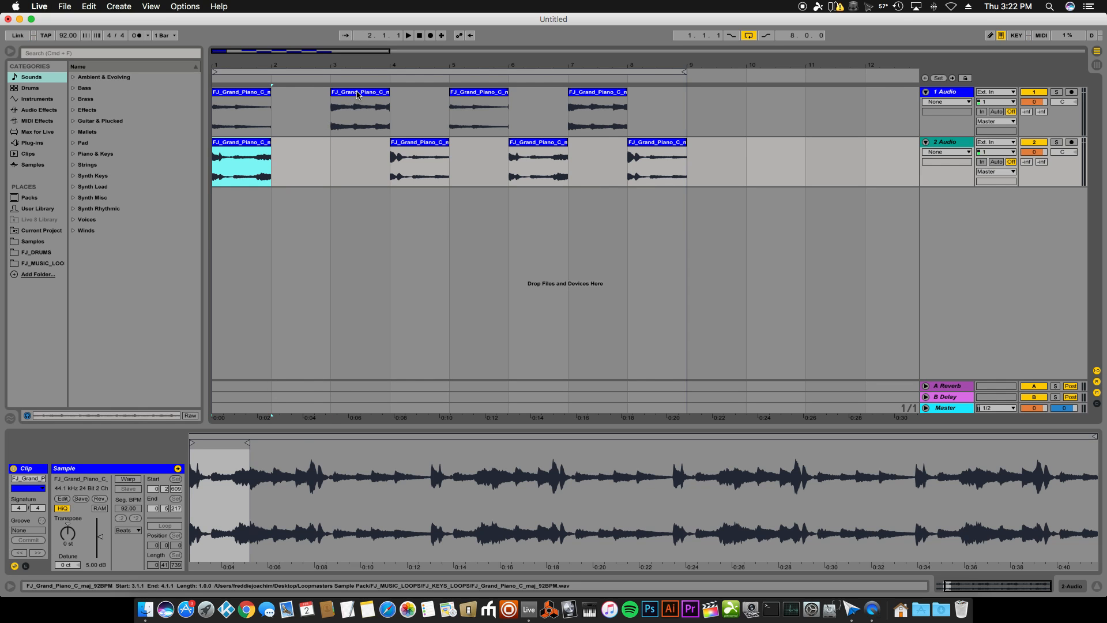
left_click_drag(357, 95, 299, 93)
left_click(252, 145)
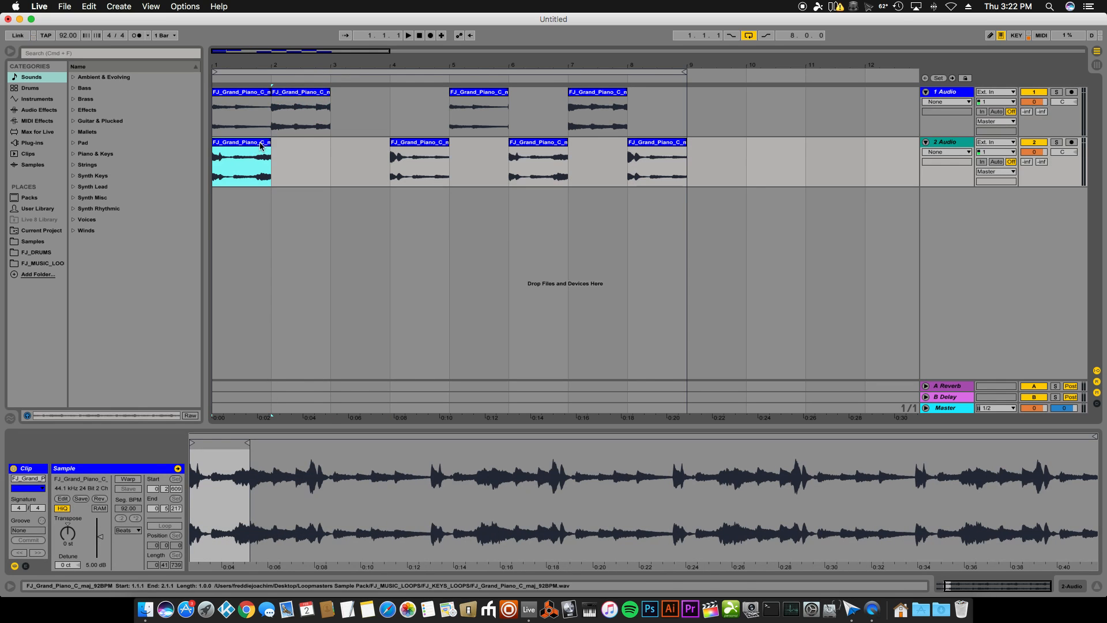
left_click_drag(252, 146, 363, 111)
Move the second track's slices at bars 8, 4 and 6 to bars 4, 6 and 8 of the first track, respectively.
left_click(546, 148)
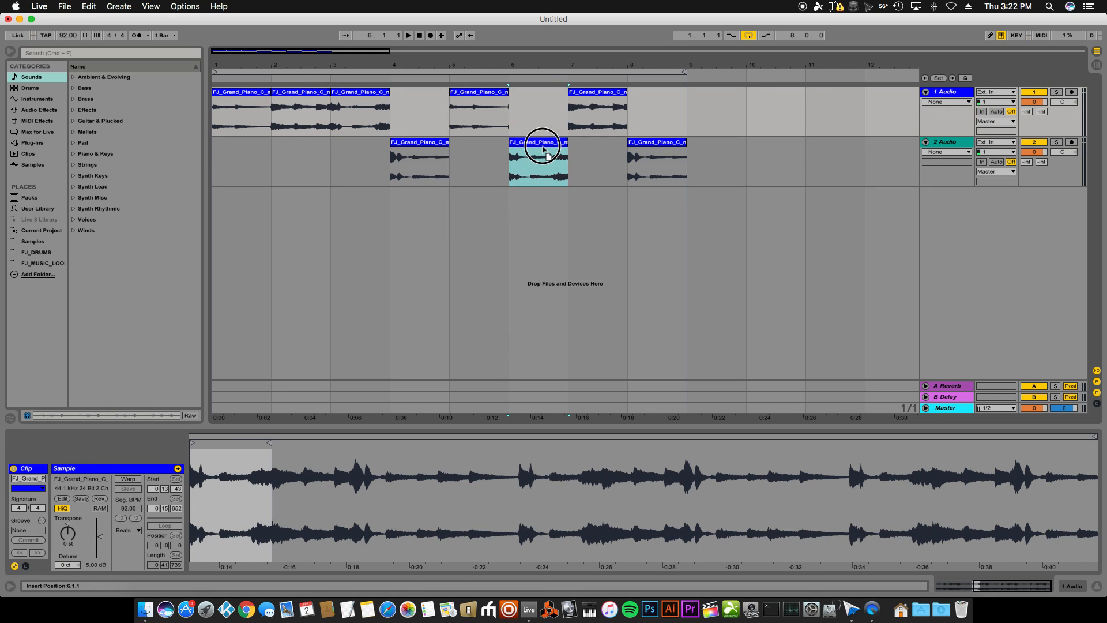
left_click(644, 146)
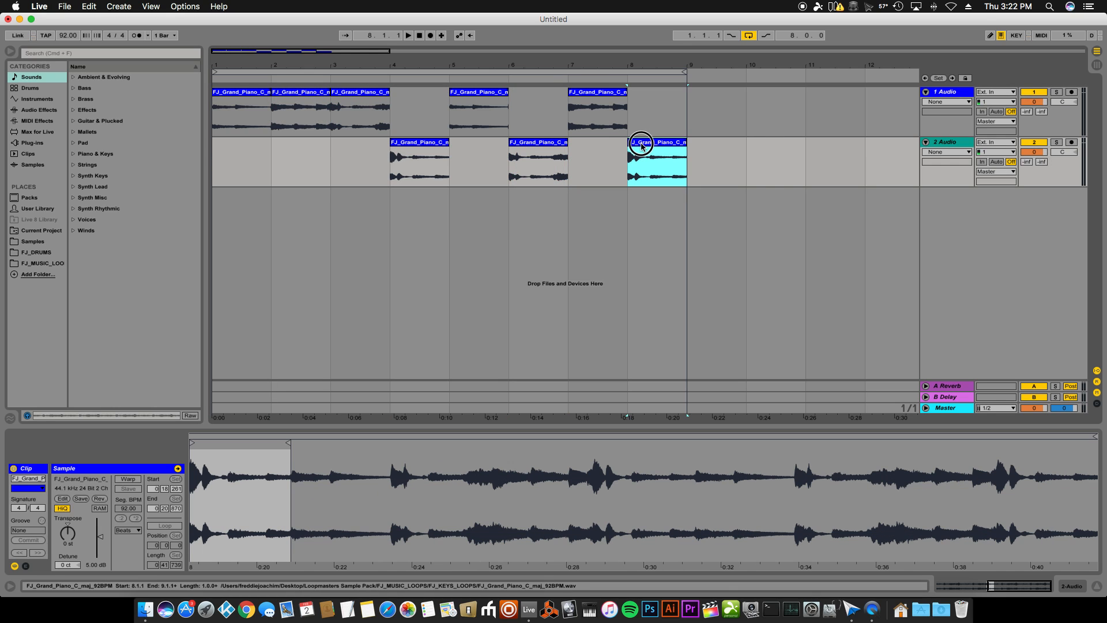
left_click_drag(643, 146, 415, 111)
left_click_drag(422, 148, 611, 123)
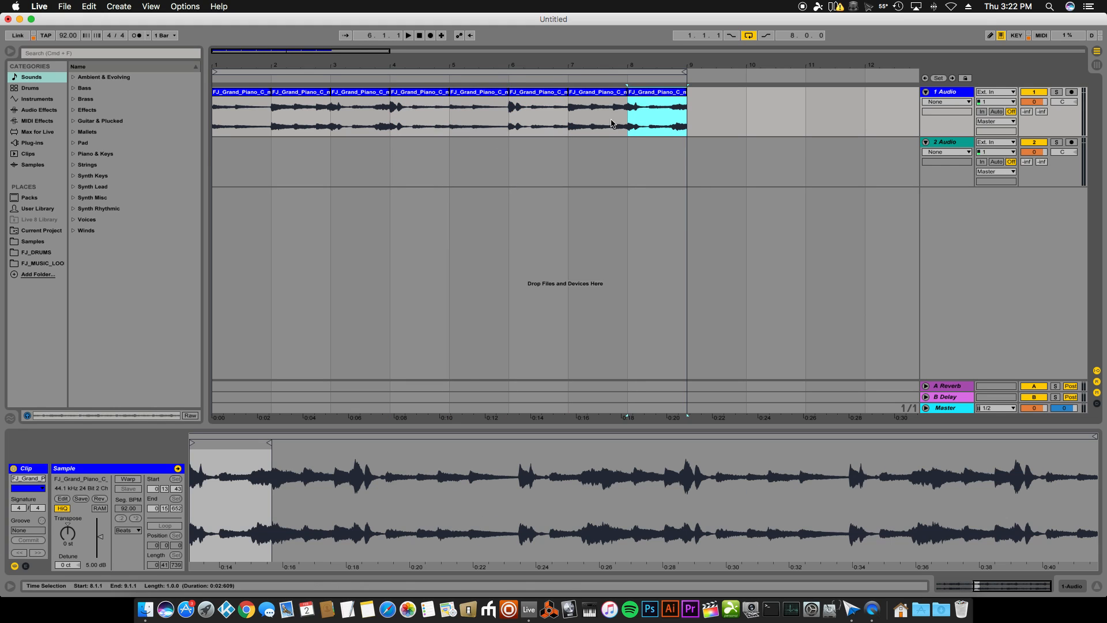
Play the rearranged piano slices on the first track from bar 1.
left_click(214, 135)
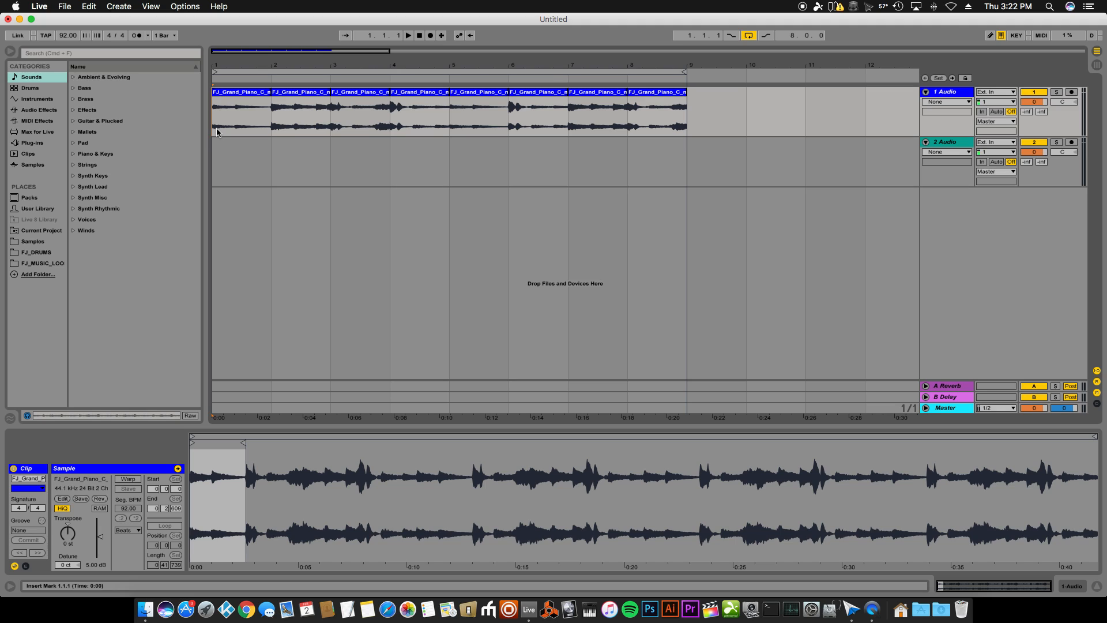
key("space")
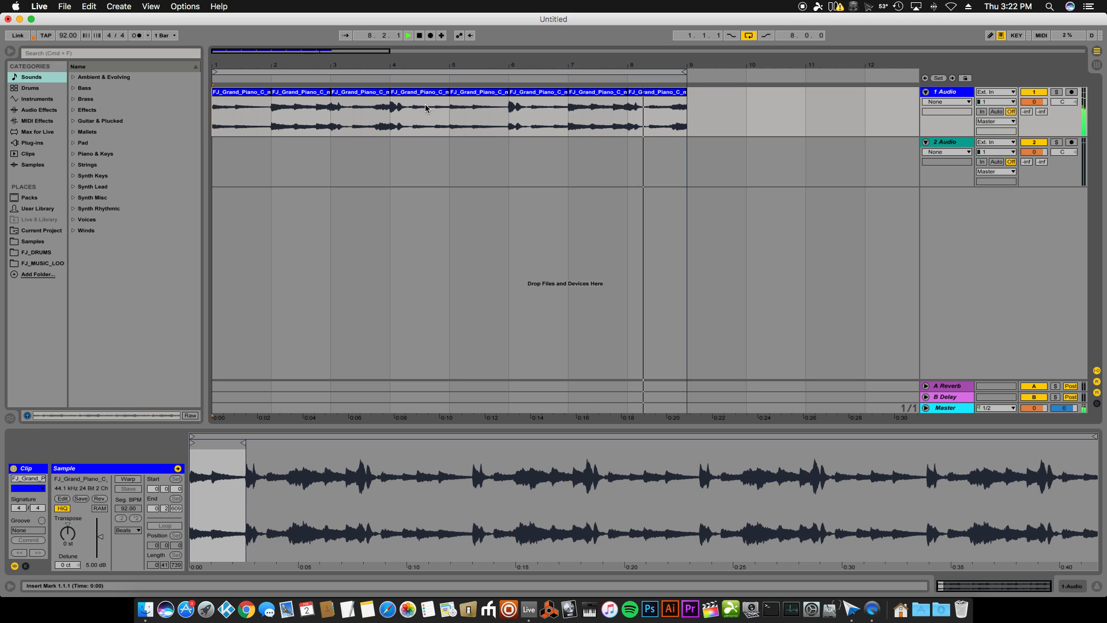
Stop playback and undo the slice rearrangements back to before the second audio track was added.
key("space")
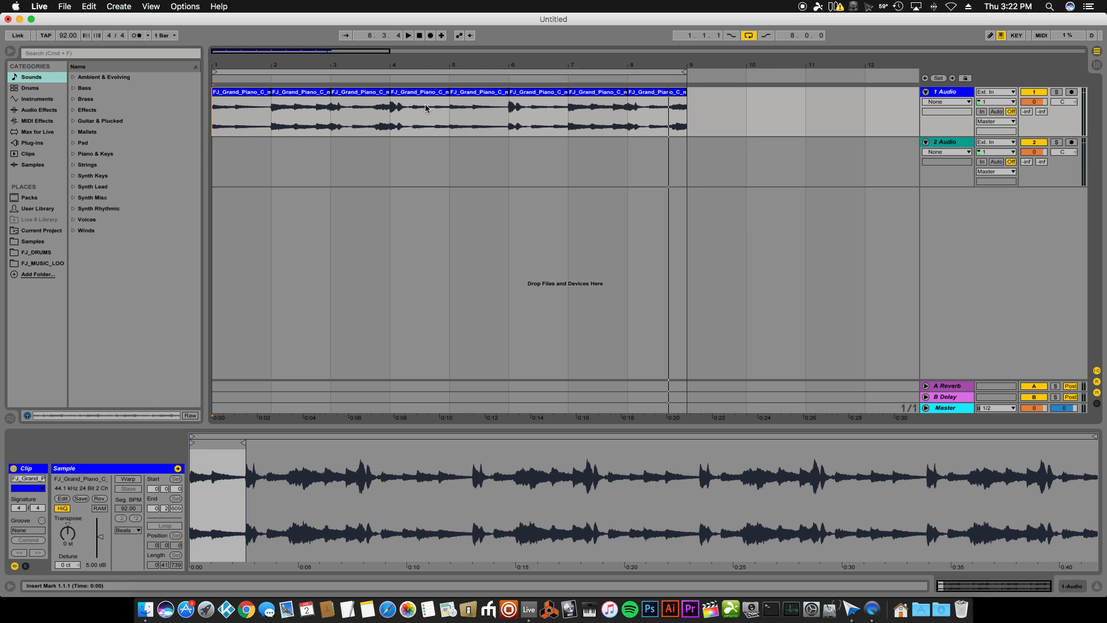
key("super+z")
key("super+z")
key("super+z")
key("super+z")
key("super+z")
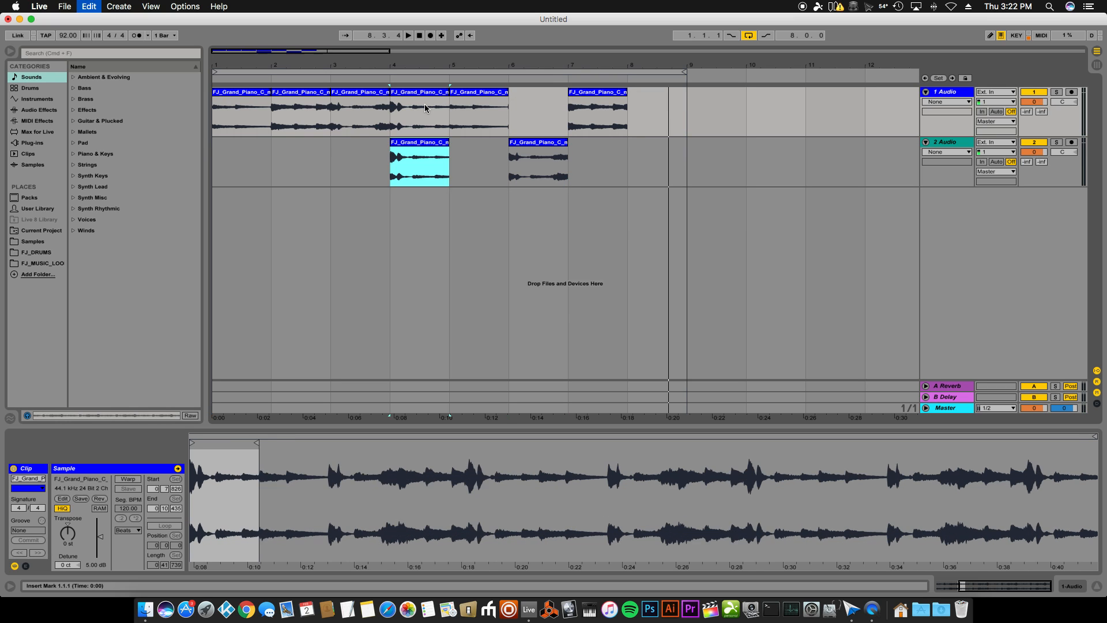
key("super+z")
key("super+z")
key("super+z")
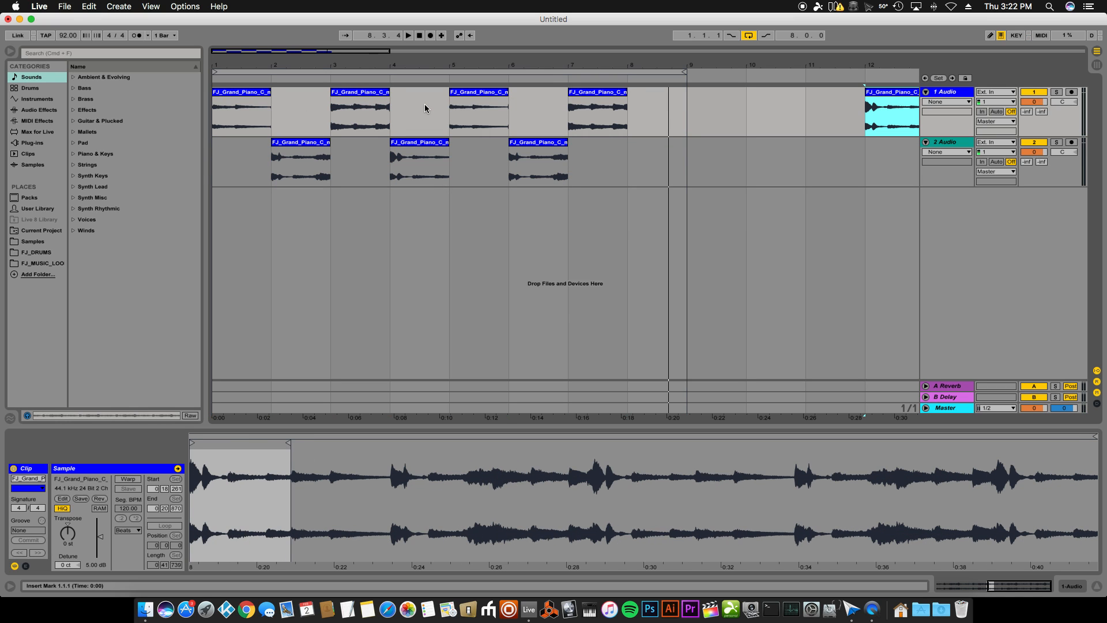
key("super+z")
key("super+z")
key("super+z")
key("super+z")
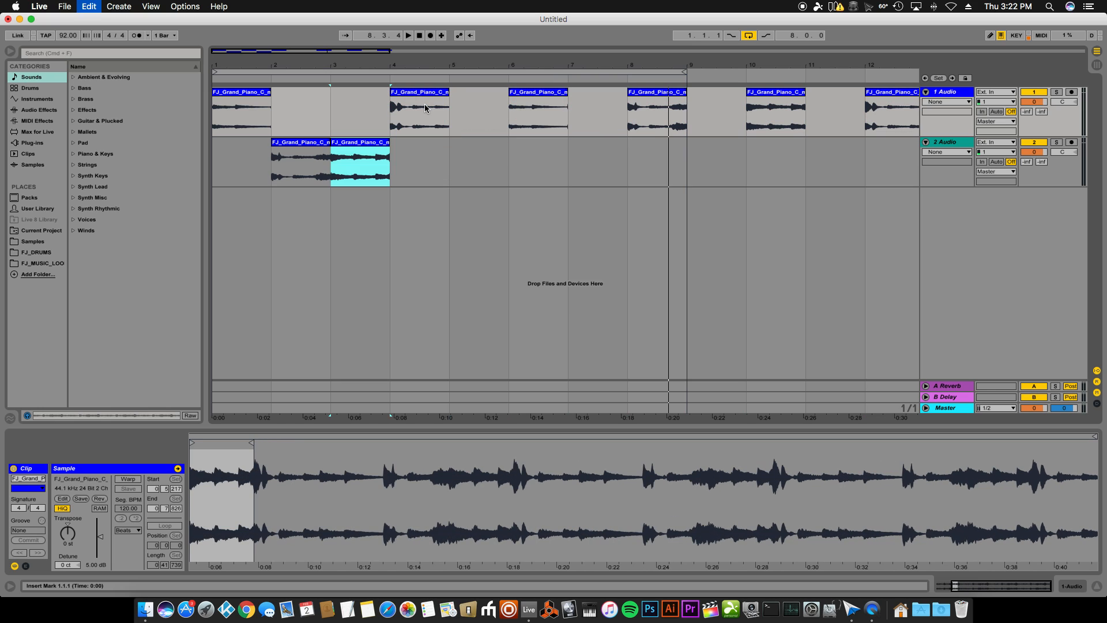
key("super+z")
key("super+z")
key("super+z")
key("super+z")
key("super+z")
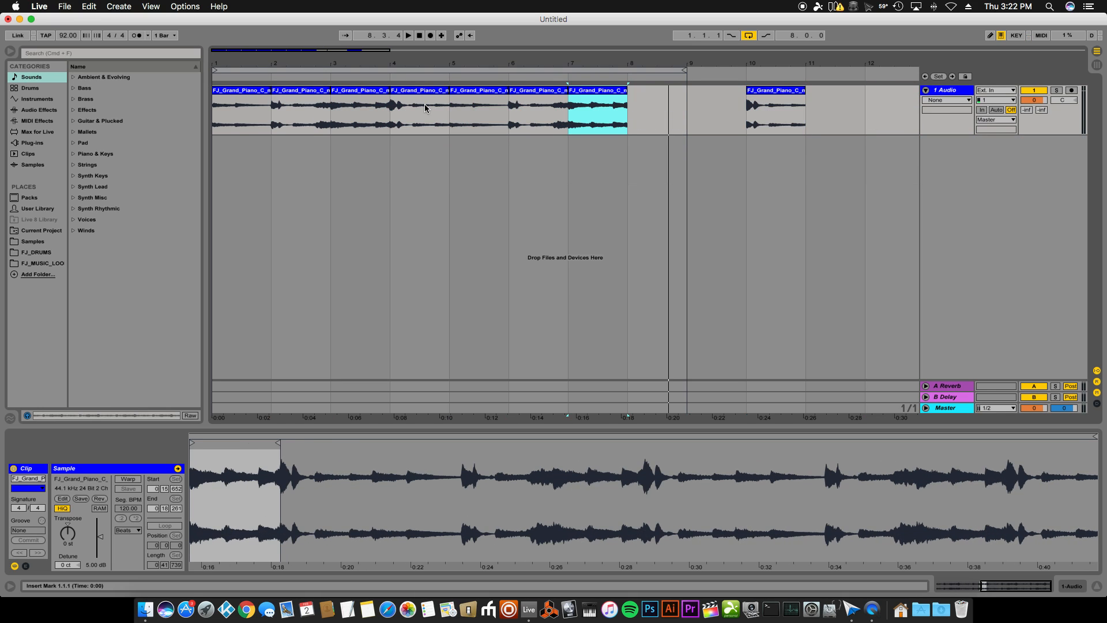
Undo the remaining slice move and all the cuts, back to the single uncut eight-bar piano loop.
key("super+z")
key("super+z")
key("super+z")
key("super+z")
key("super+z")
key("super+z")
key("super+z")
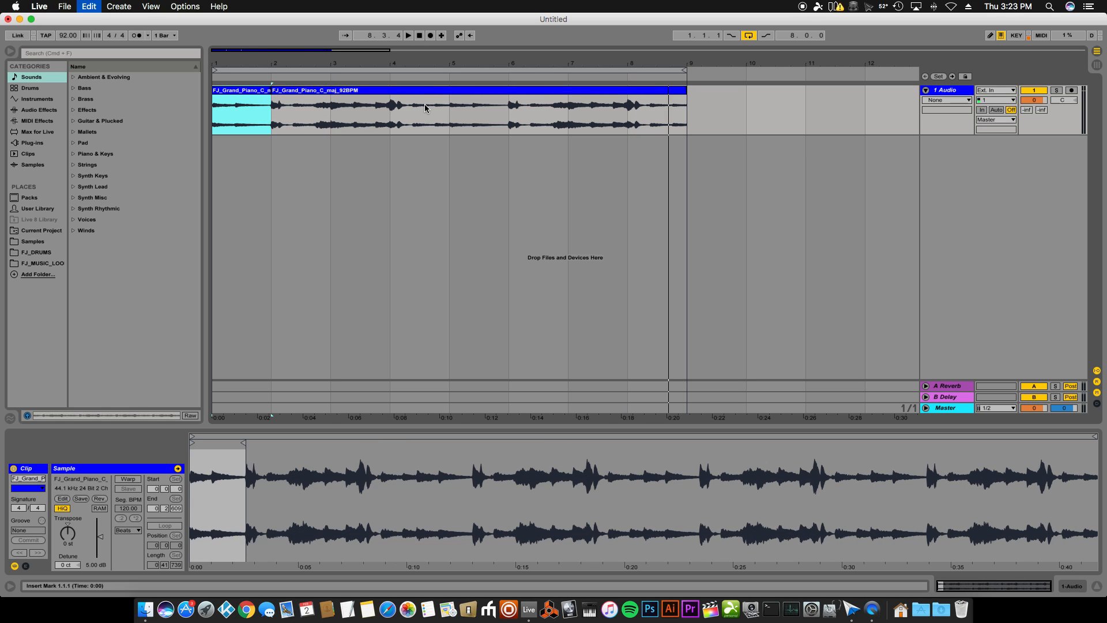
key("super+z")
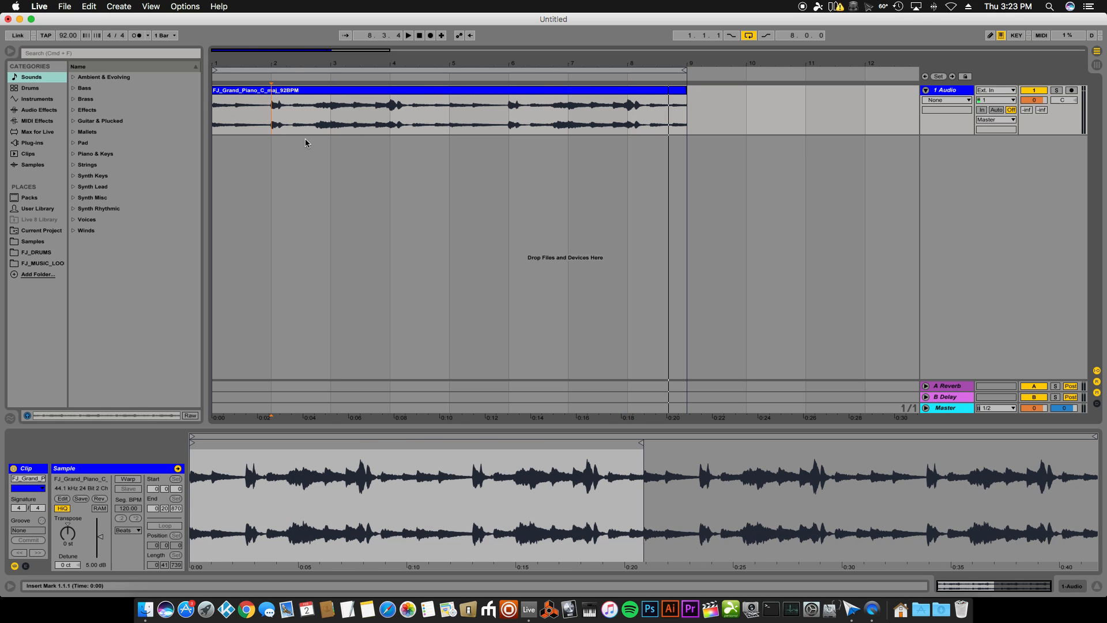
Split the piano loop into eight one-bar slices by cutting it at the start of bars 2 through 8.
left_click(271, 119)
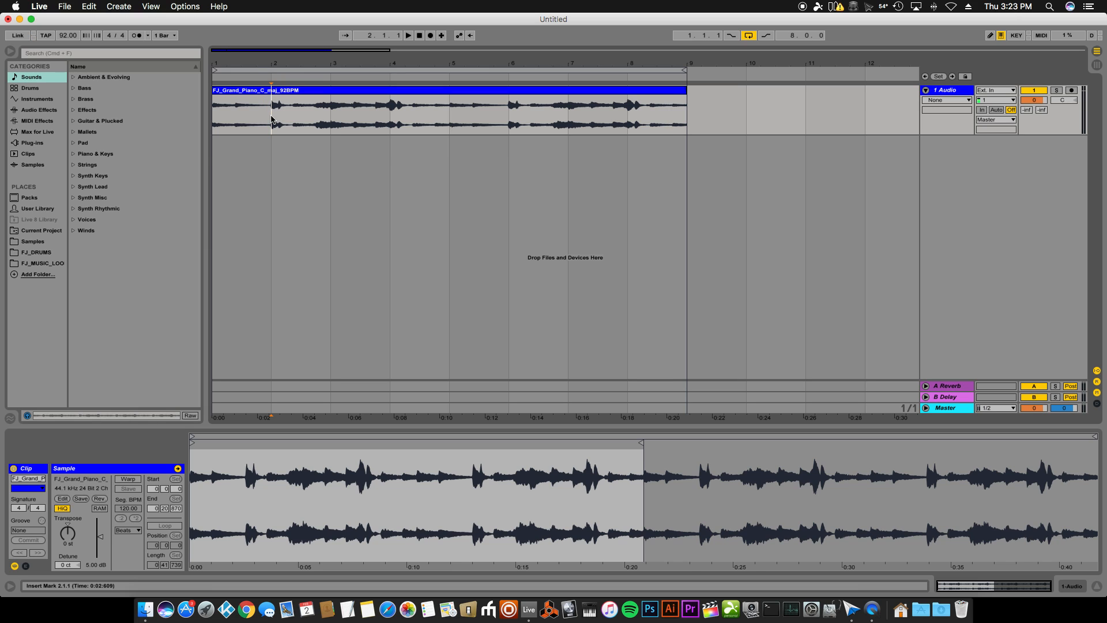
key("super+e")
left_click(332, 119)
key("super+e")
left_click(388, 118)
key("super+e")
left_click(449, 118)
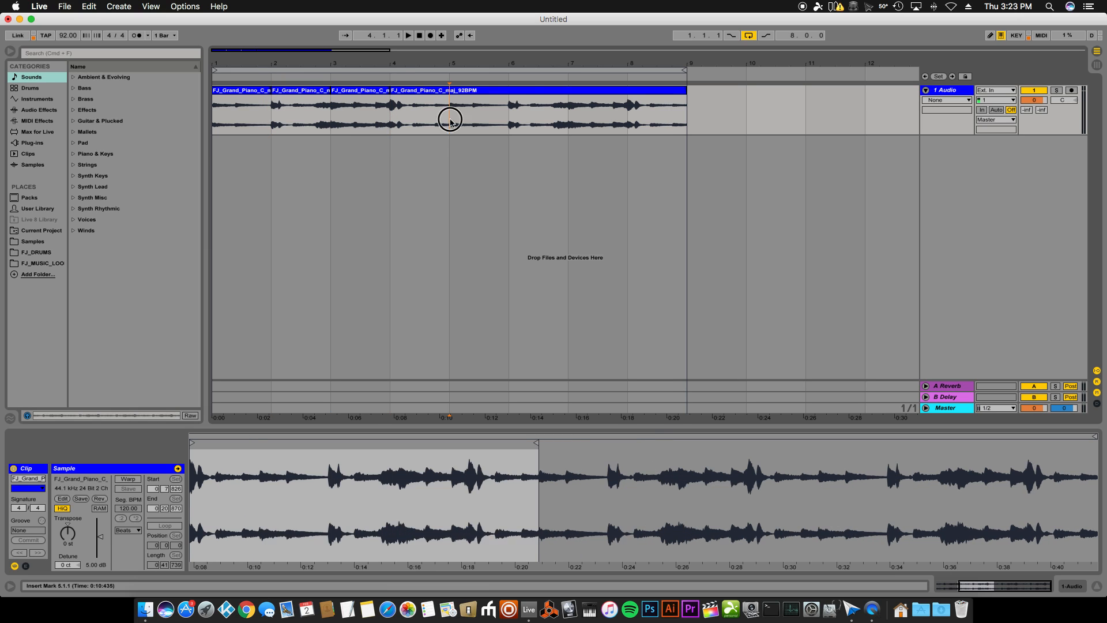
key("super+e")
left_click(509, 125)
key("super+e")
left_click(568, 124)
key("super+e")
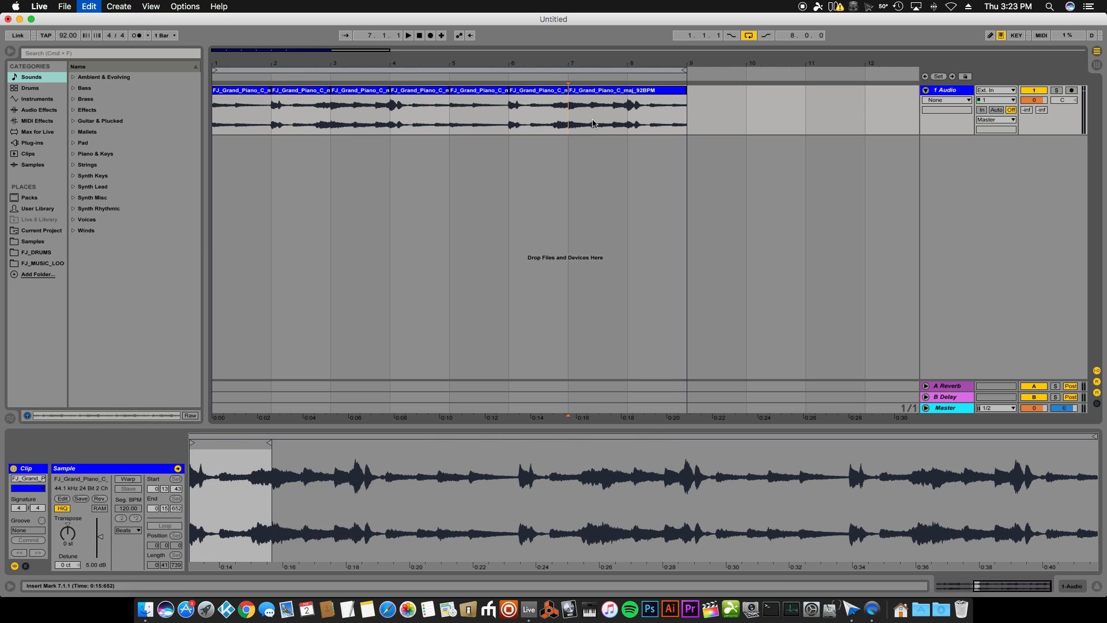
left_click(628, 124)
key("super+e")
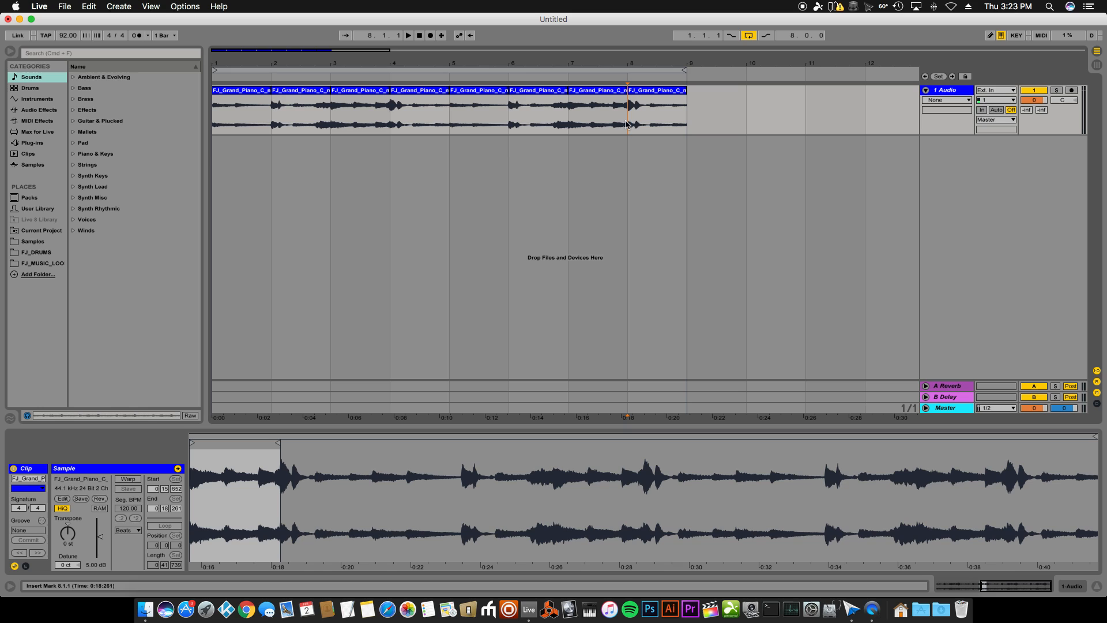
Examine the one-bar slices, first all eight together and then individually at bars 1 to 4 and 8.
left_click(213, 115)
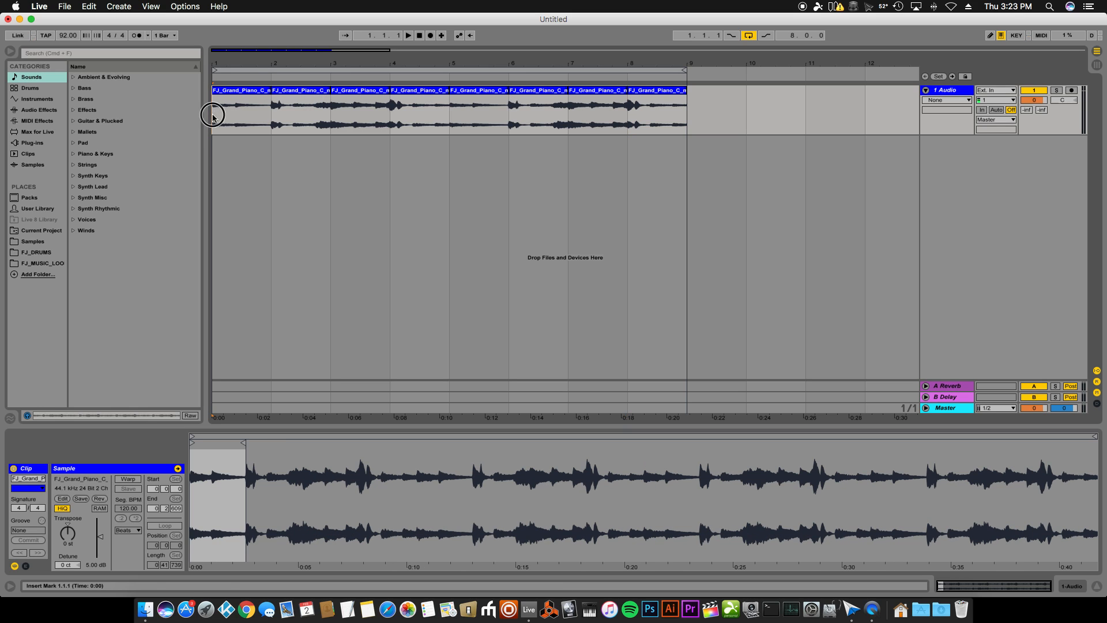
left_click_drag(212, 115, 685, 115)
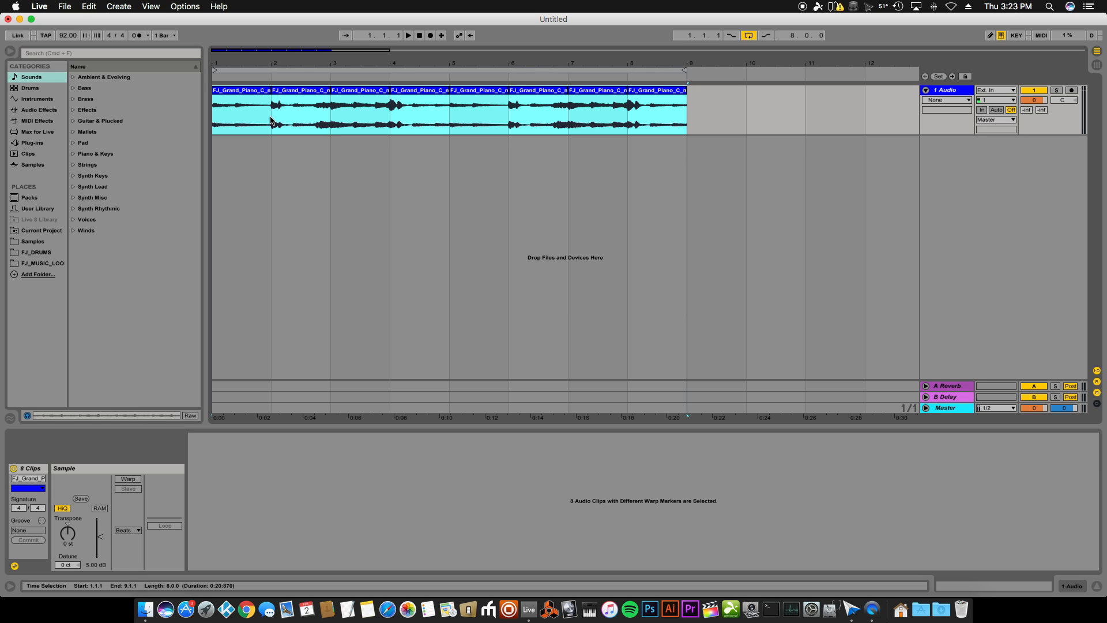
left_click(263, 96)
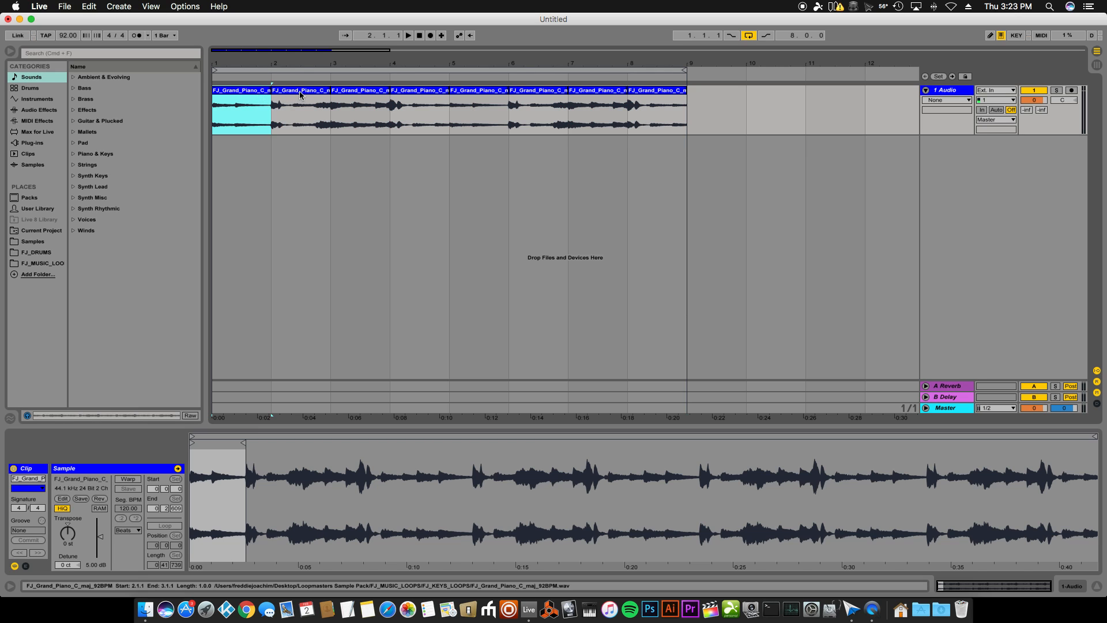
left_click(302, 95)
left_click(360, 92)
left_click(397, 92)
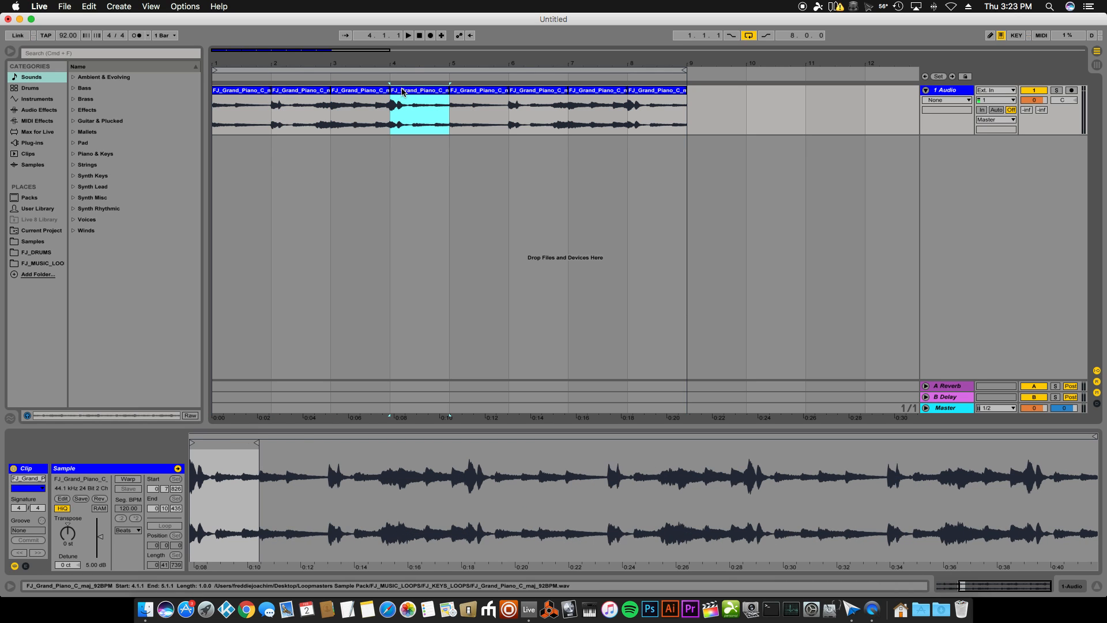
left_click(244, 96)
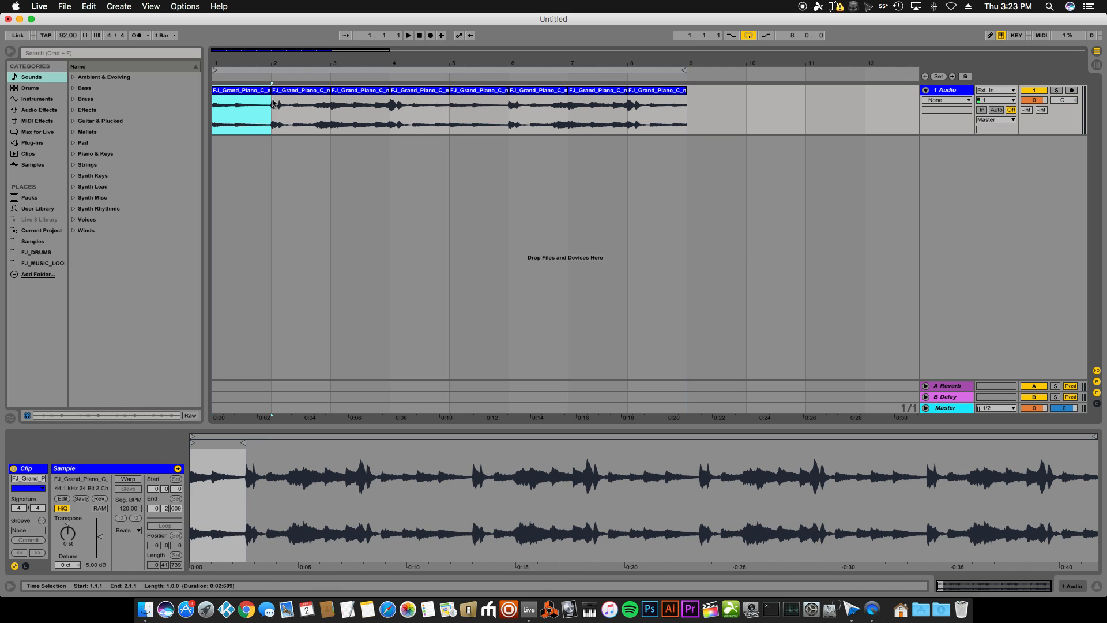
left_click(278, 115)
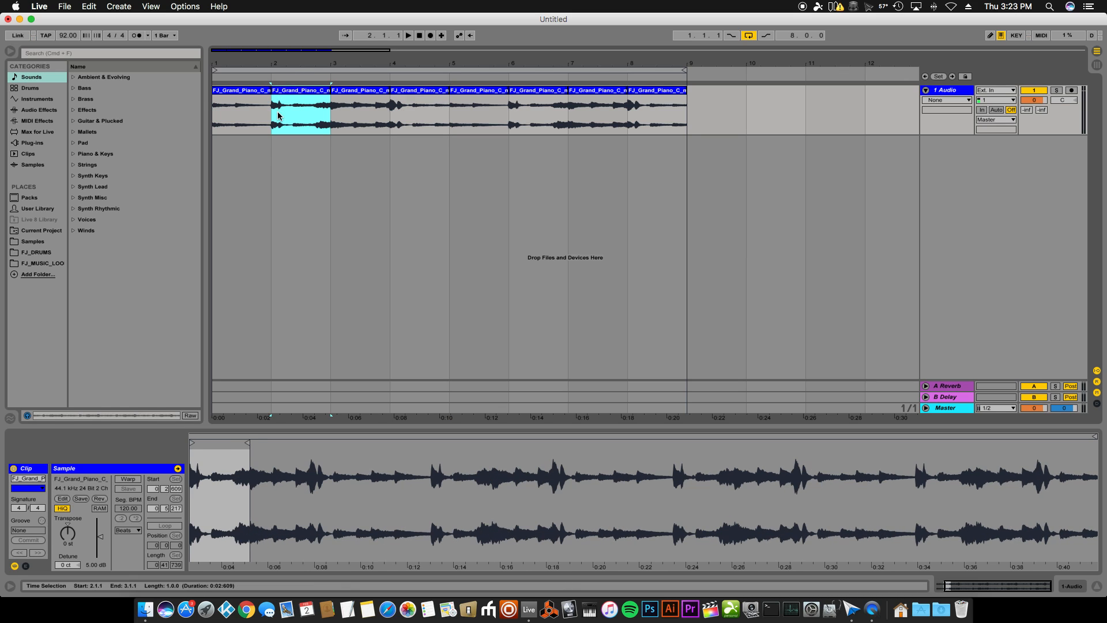
left_click(219, 113)
left_click(651, 91)
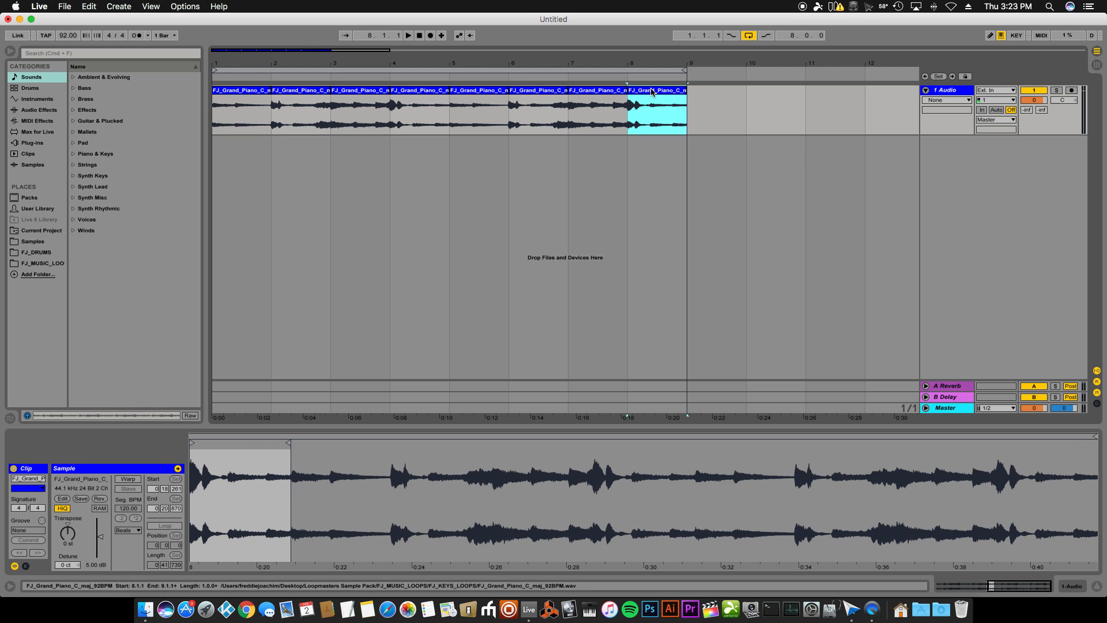
Select all eight one-bar slices, try lower transpositions ending at -2 st, and play them back from bar 1.
left_click_drag(685, 109, 199, 107)
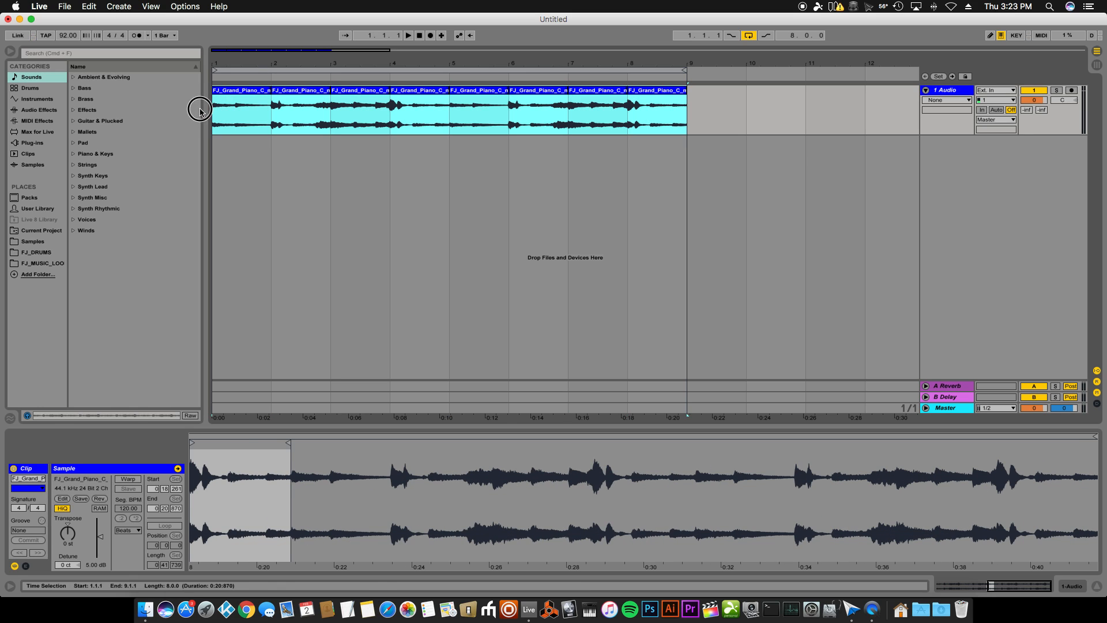
left_click(68, 535)
mouse_move(68, 535)
left_mouse_down()
mouse_move(68, 553)
mouse_move(68, 522)
mouse_move(68, 557)
mouse_move(68, 521)
mouse_move(68, 538)
left_mouse_up()
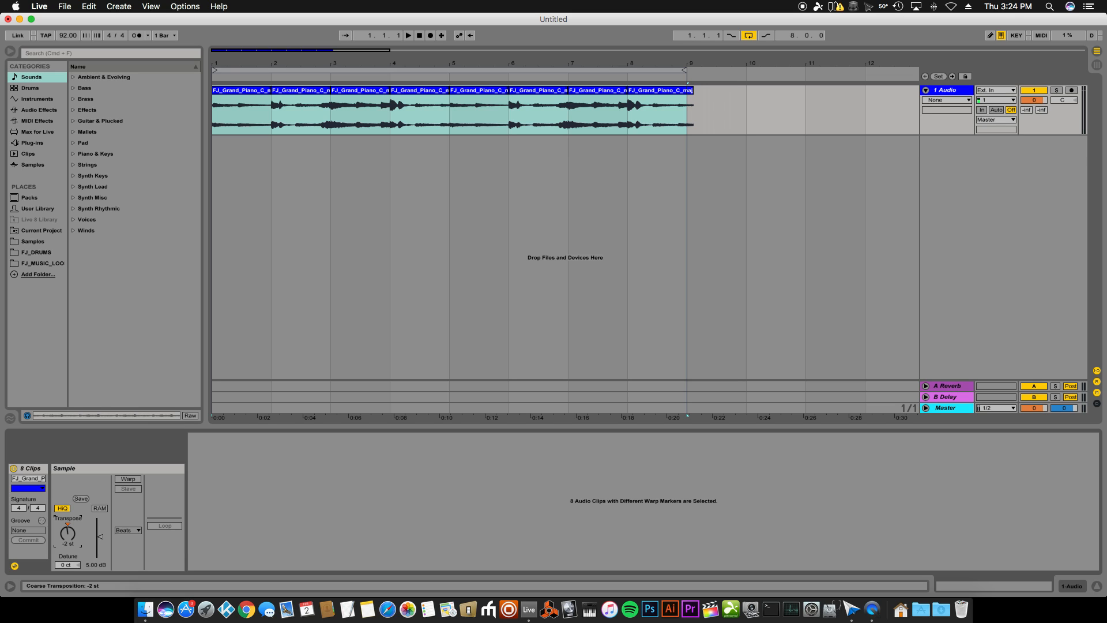
left_click(68, 543)
key("Return")
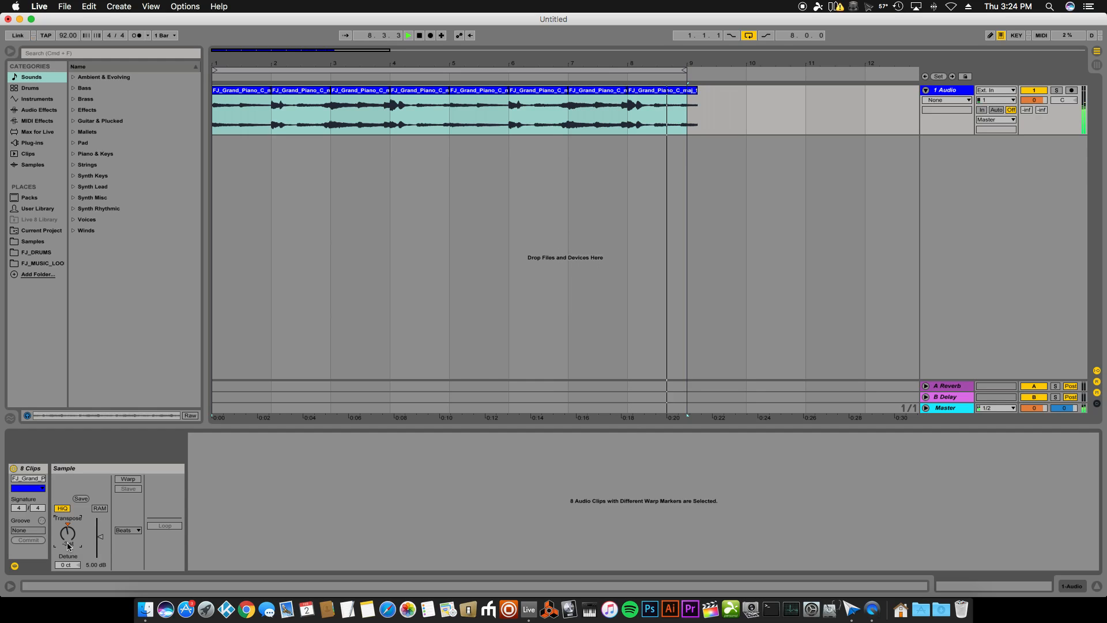
key("space")
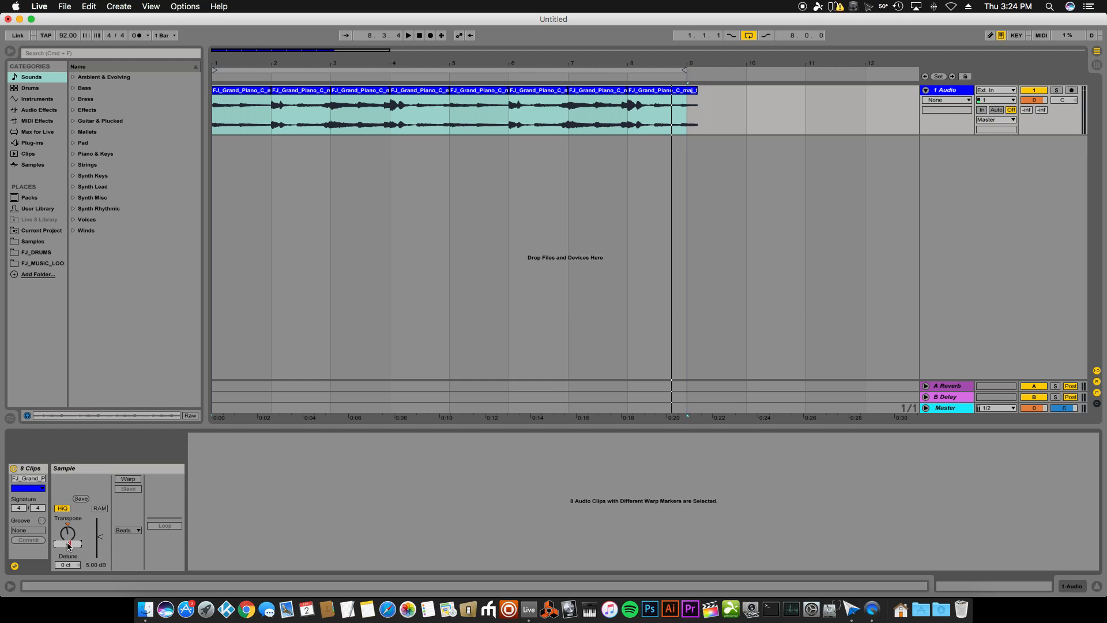
key("space")
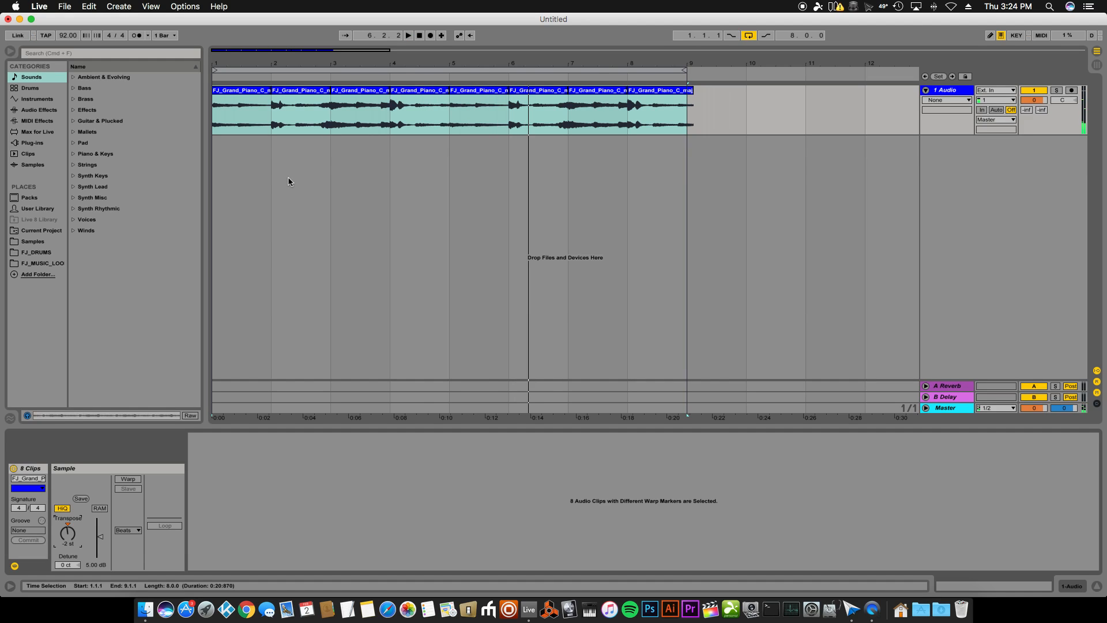
Transpose all eight slices to -12 st and play them from bar 1 to about bar 5.
left_click_drag(63, 530, 63, 549)
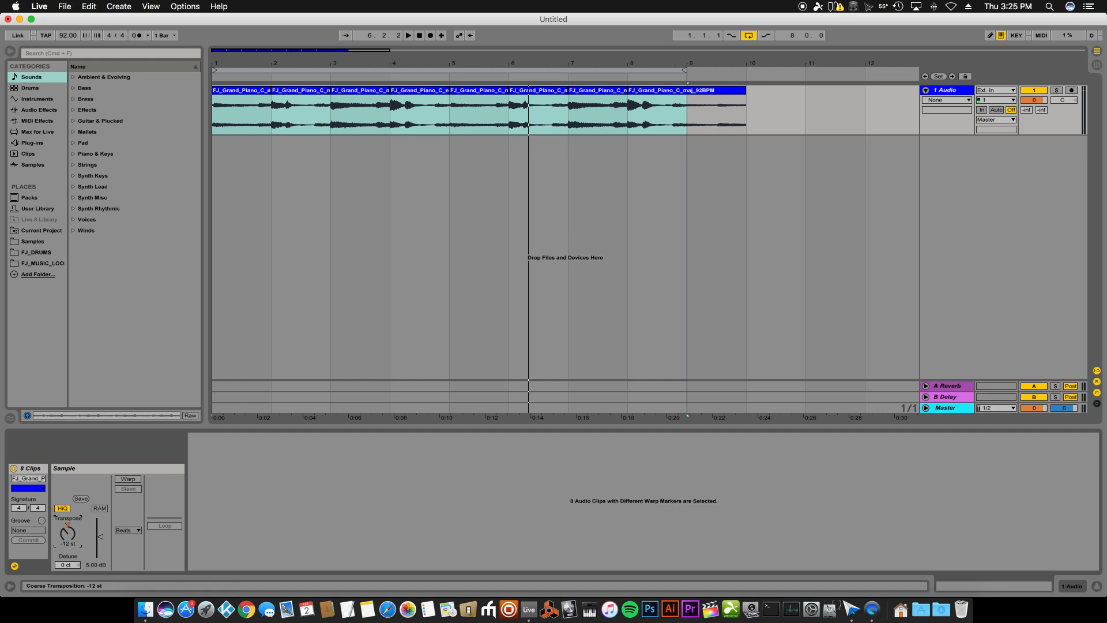
key("space")
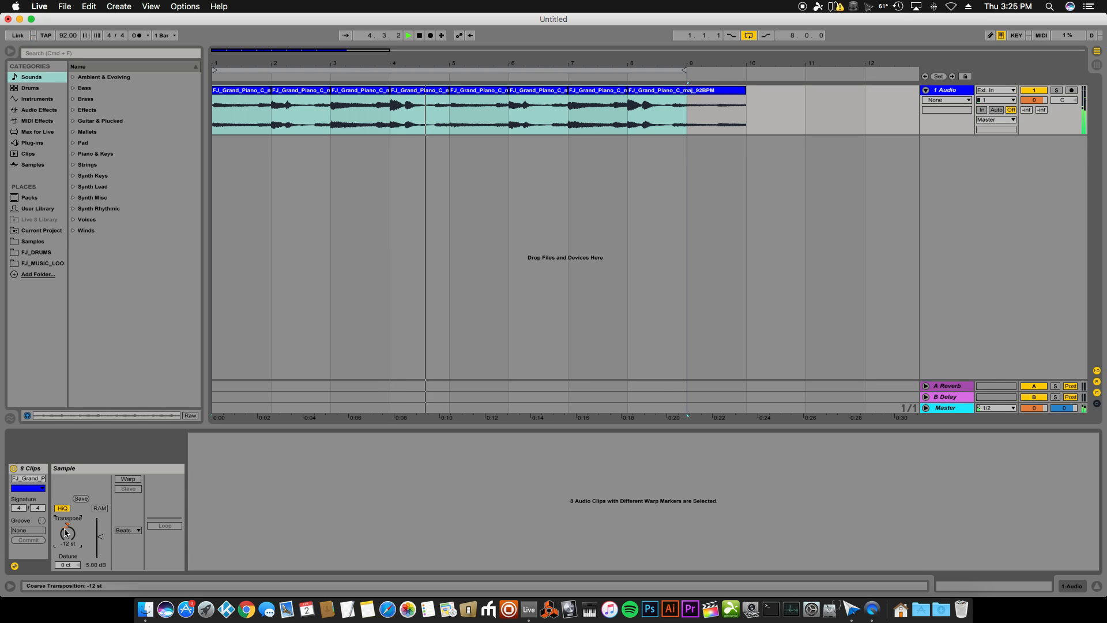
key("space")
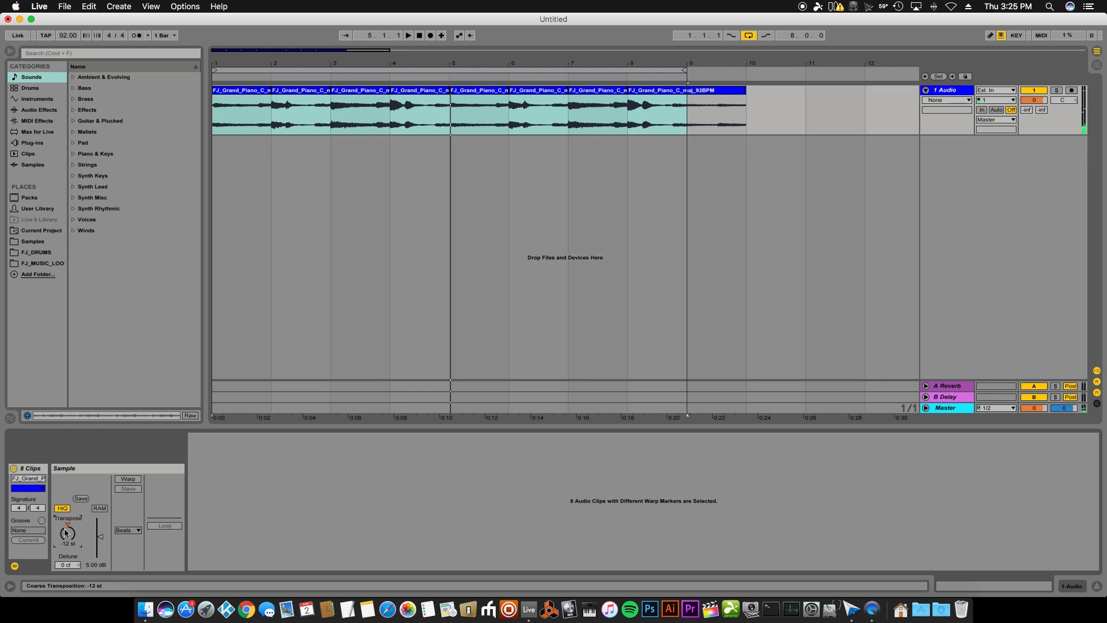
Try all eight slices at a transposition of 10 st in playback, then reset the transposition to 0 st.
left_click_drag(64, 528, 64, 494)
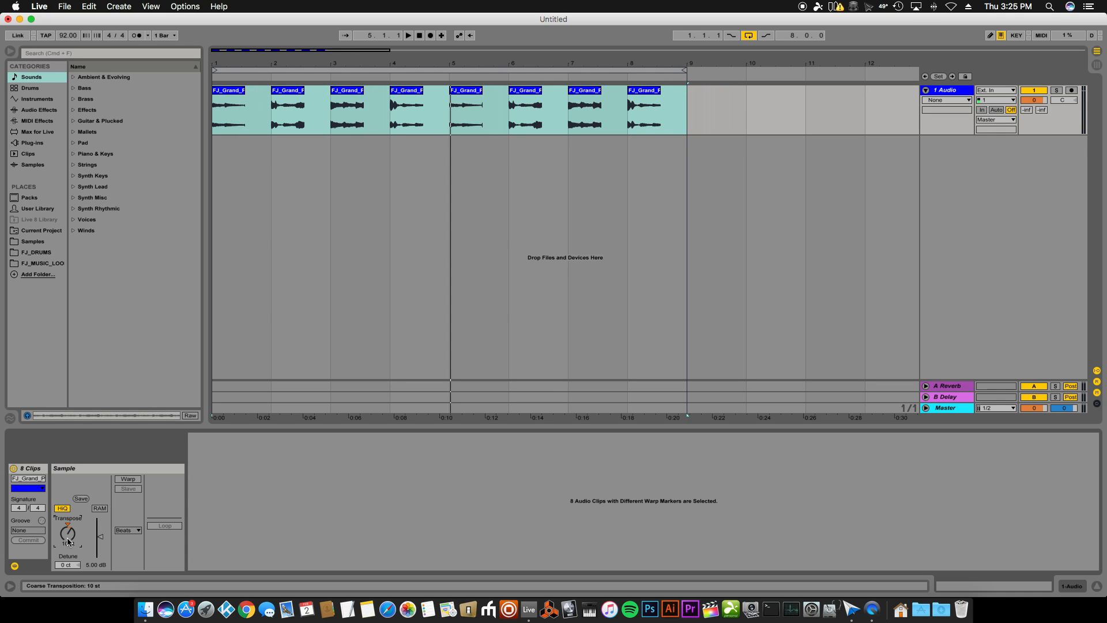
key("space")
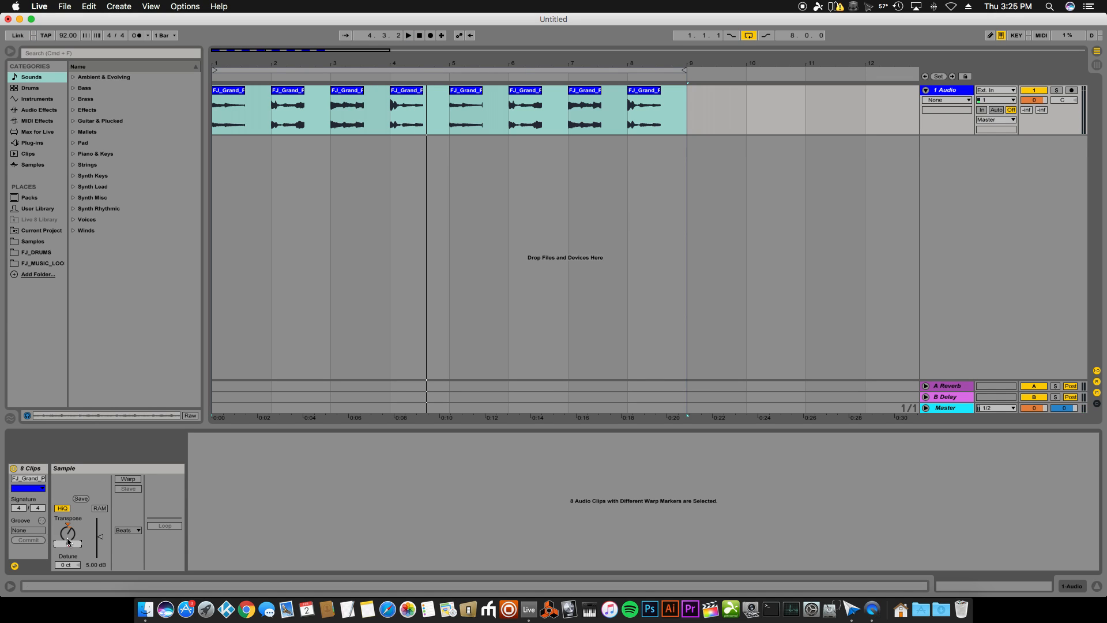
key("Return")
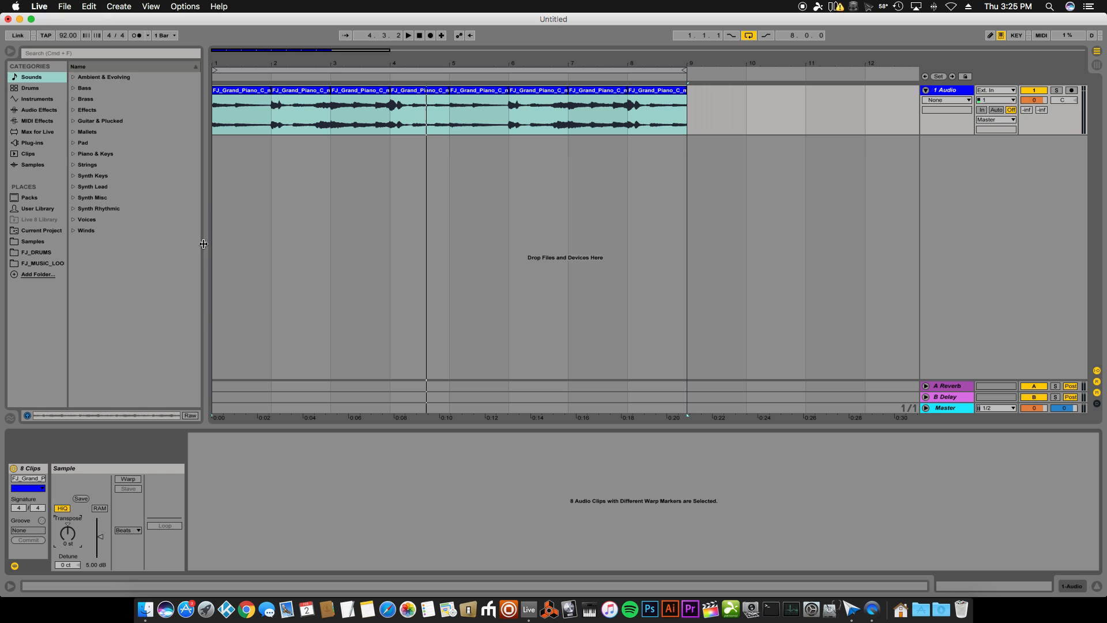
Set the grid to 1/2 and split each one-bar slice in half at beat 3 of bars 1 through 8.
left_click(219, 122)
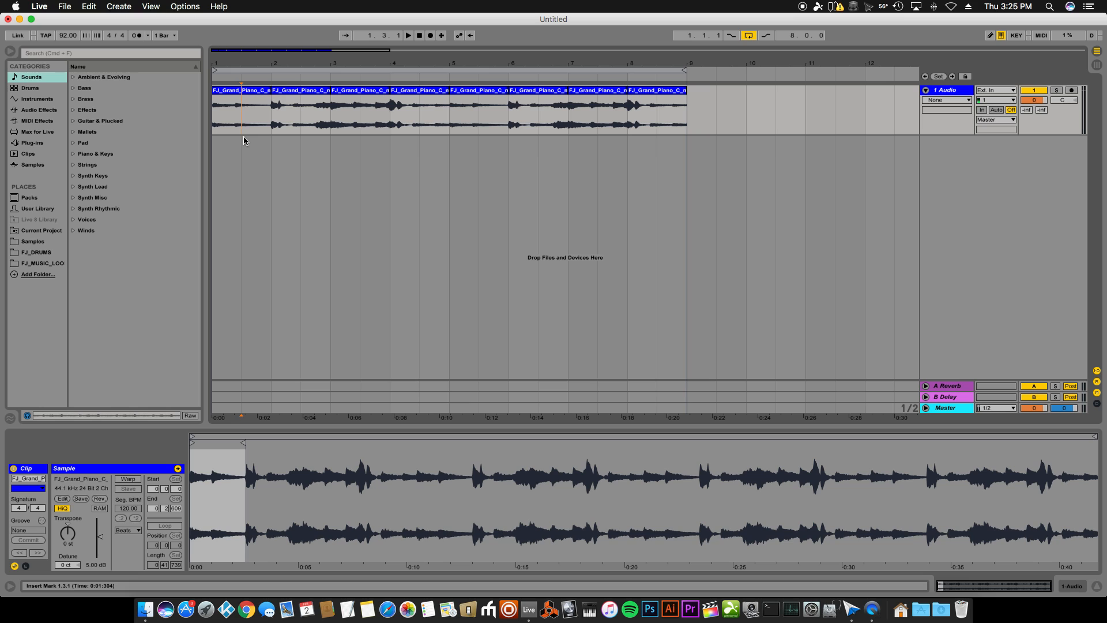
key("super+e")
left_click(301, 123)
key("super+e")
left_click(361, 121)
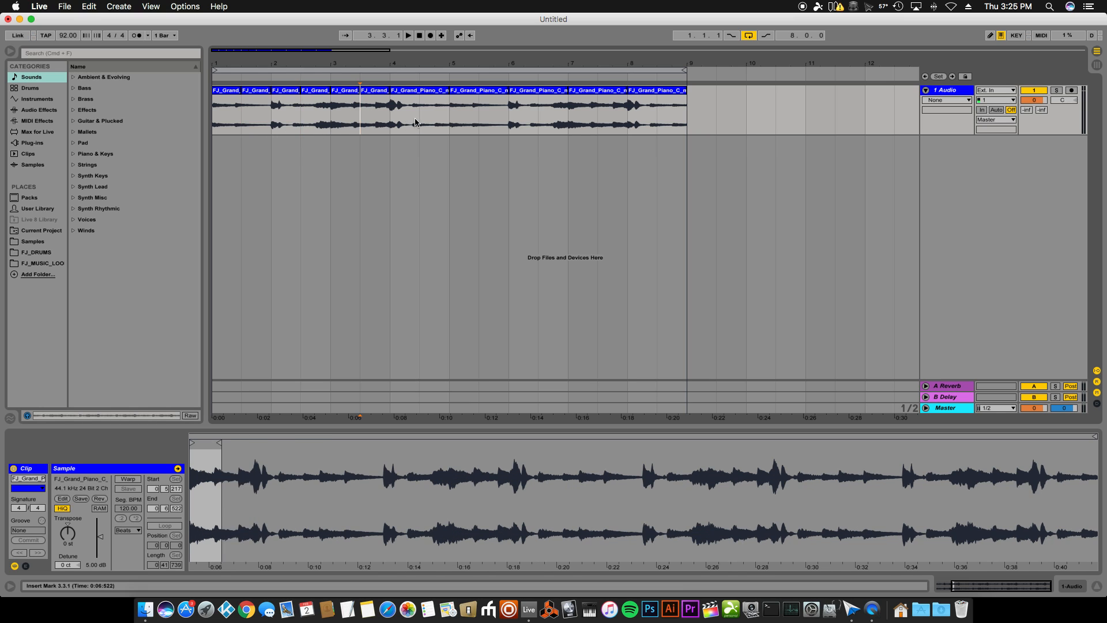
key("super+e")
left_click(419, 121)
key("super+e")
left_click(478, 121)
key("super+e")
left_click(537, 122)
key("super+e")
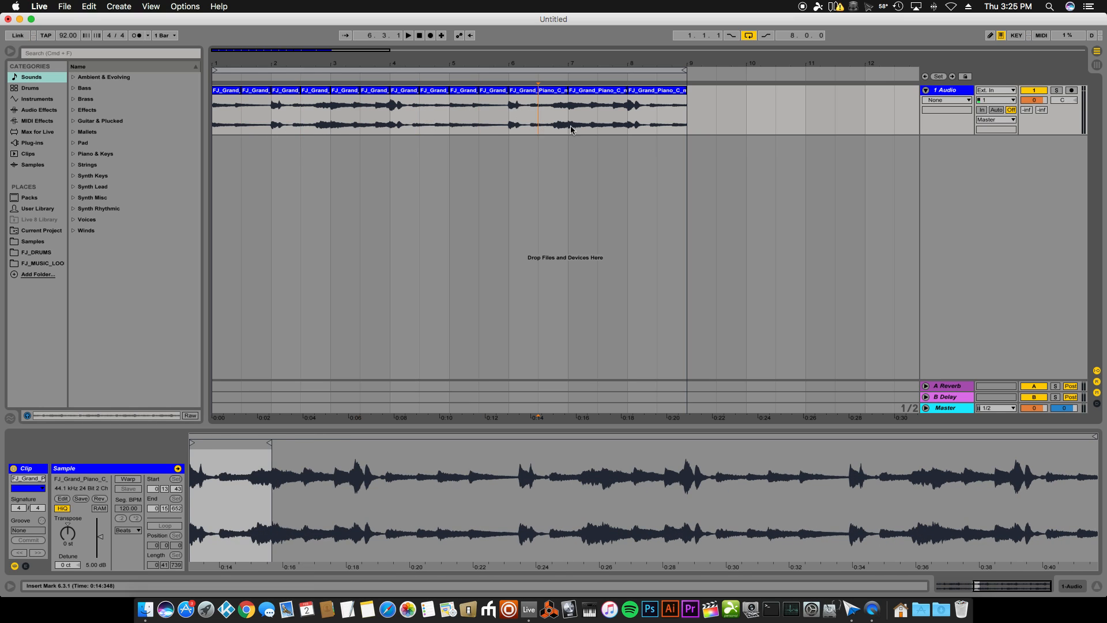
left_click(598, 123)
key("super+e")
left_click(657, 124)
key("super+e")
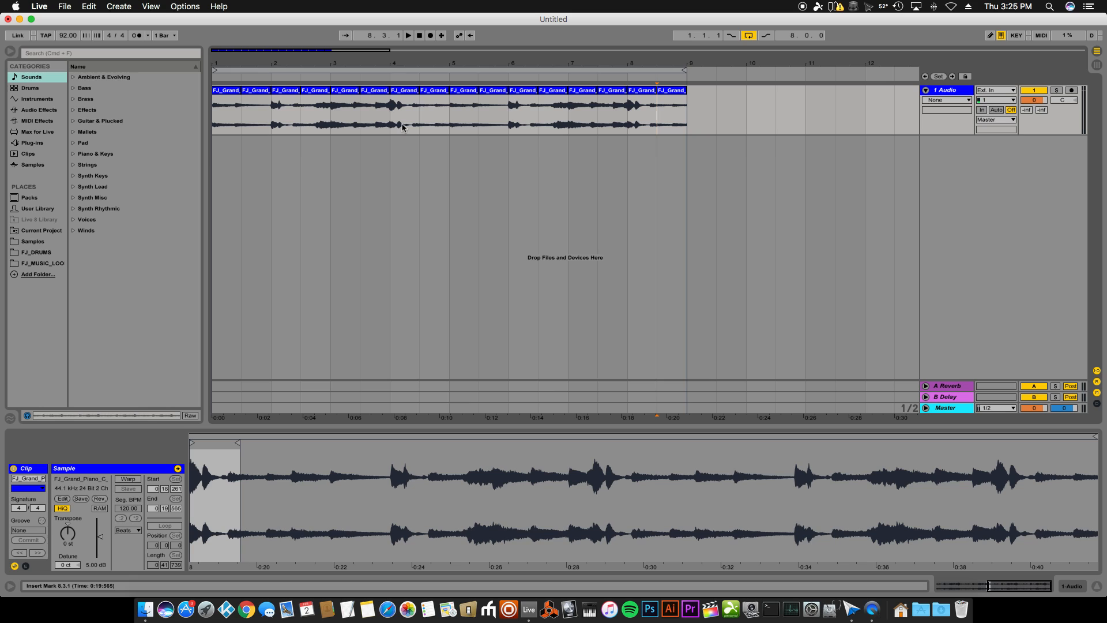
Select all 16 half-bar slices, transpose them to -4 st, and play them from bar 1.
left_click(214, 128)
left_click_drag(215, 128, 684, 126)
left_click(65, 541)
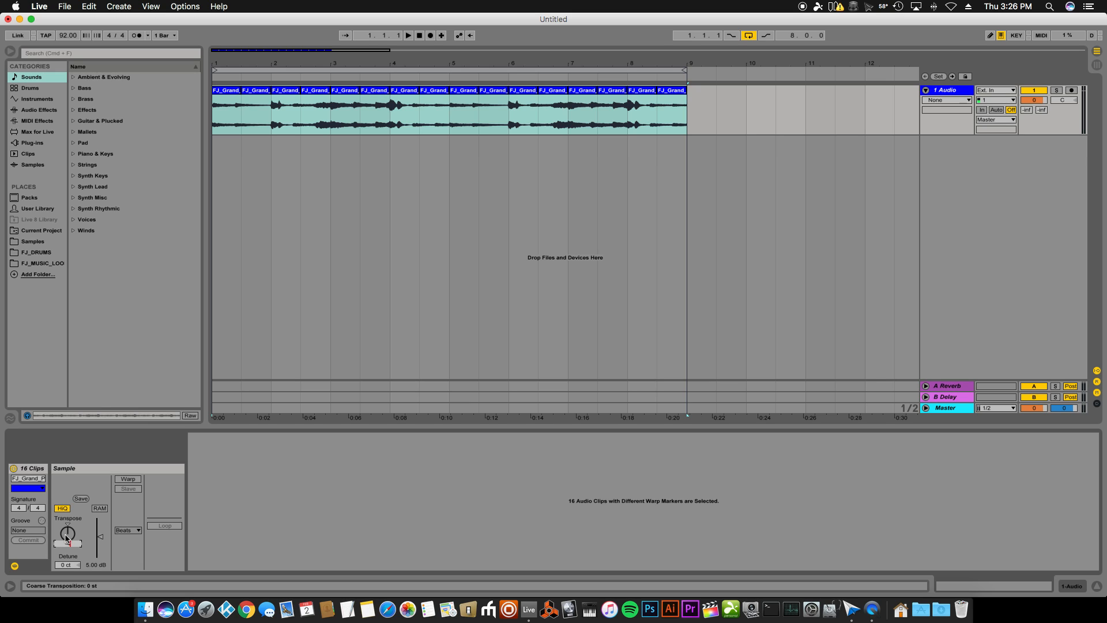
left_click_drag(66, 537, 66, 549)
key("Return")
key("space")
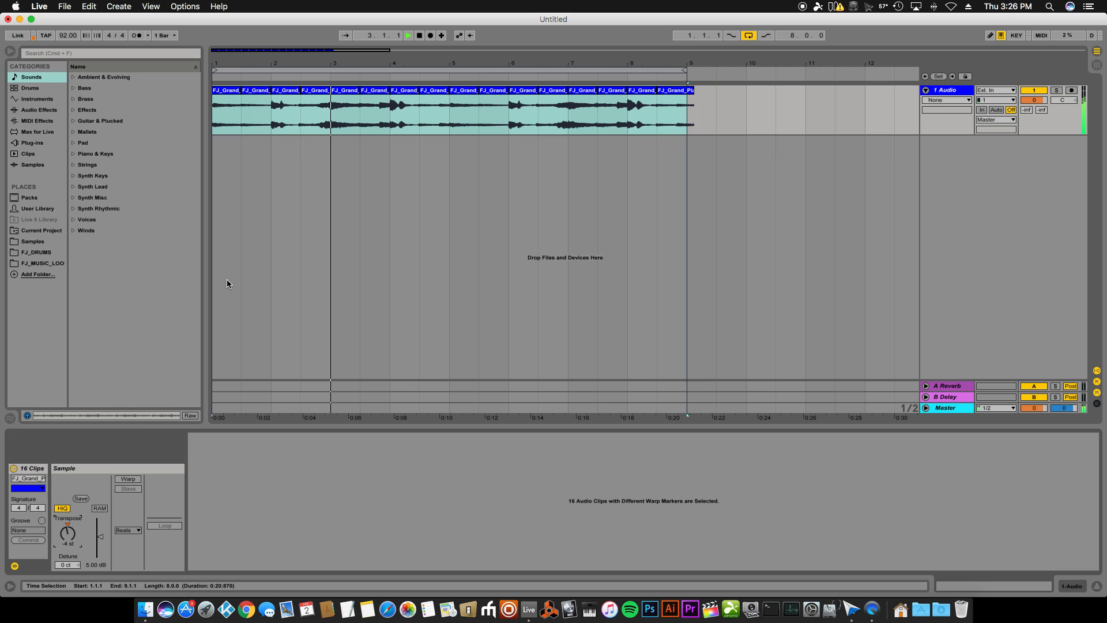
Transpose the 16 half-bar slices to -2 st and play them through to the end of bar 8.
left_click(68, 540)
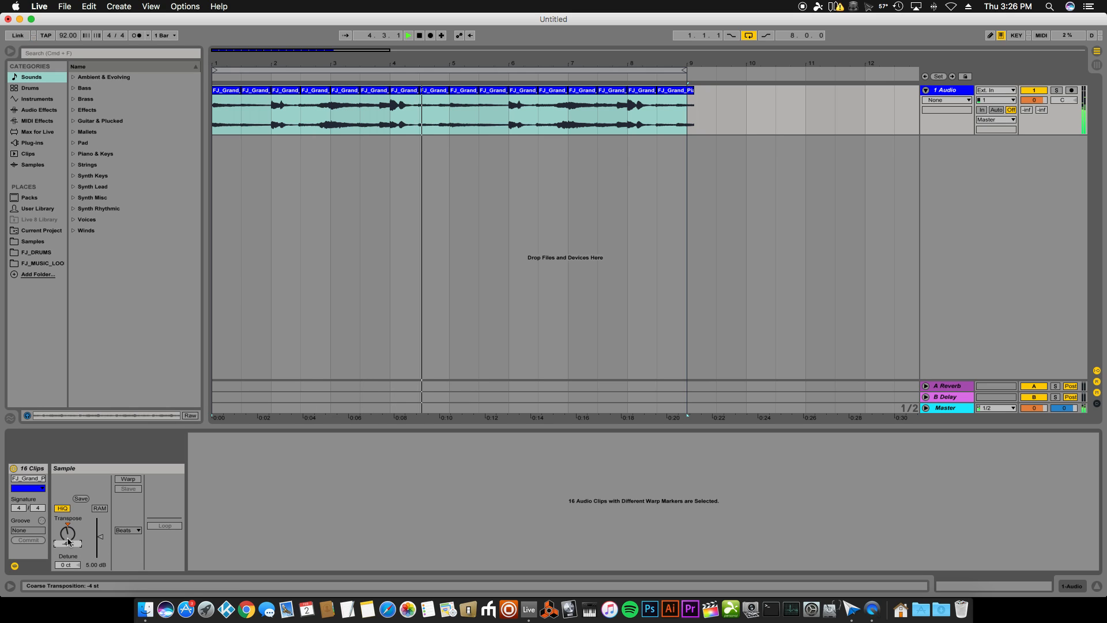
type("-2")
key("Return")
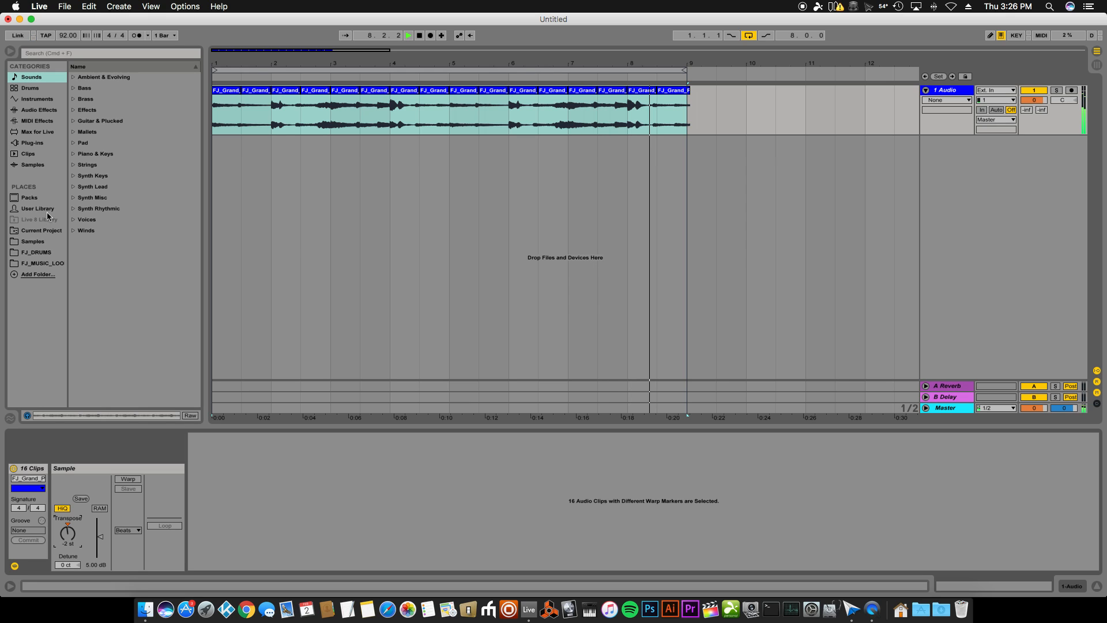
key("space")
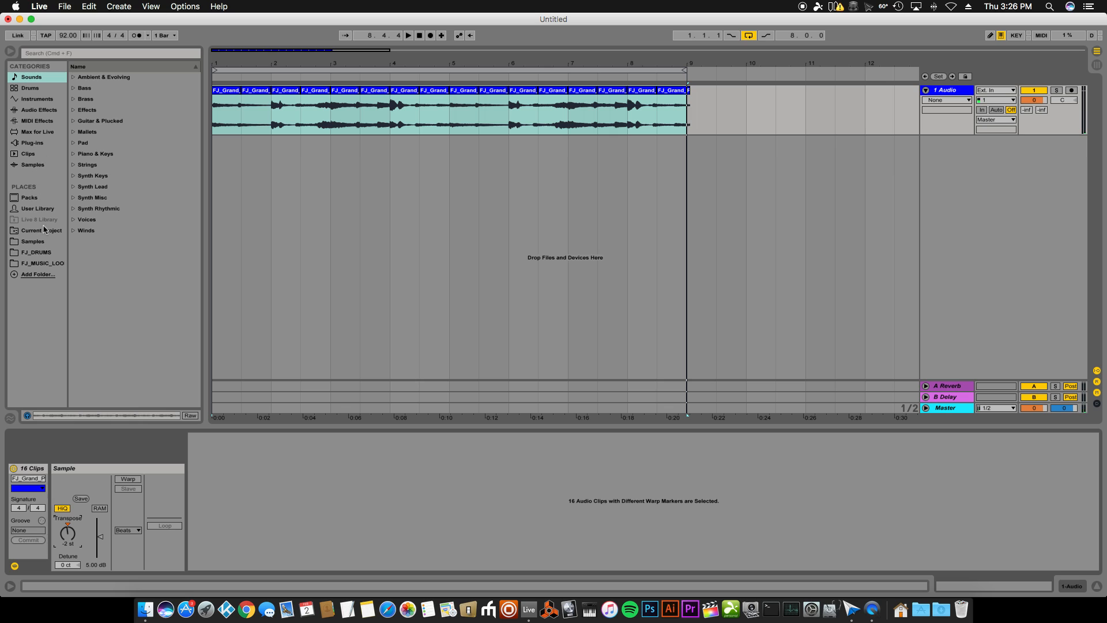
Add ToughBeat2.wav from the Samples folder's wake_apk_aud_007 pack to a new audio track at bar 1.
left_click(36, 242)
scroll(119, 270, "down", 5)
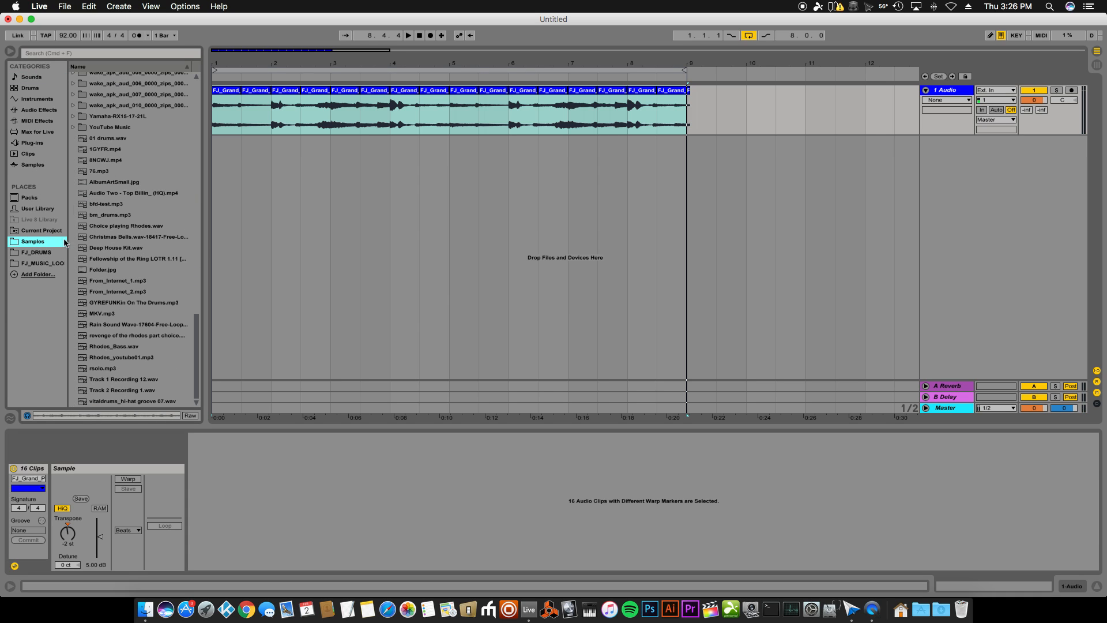
scroll(85, 182, "up", 3)
left_click(79, 140)
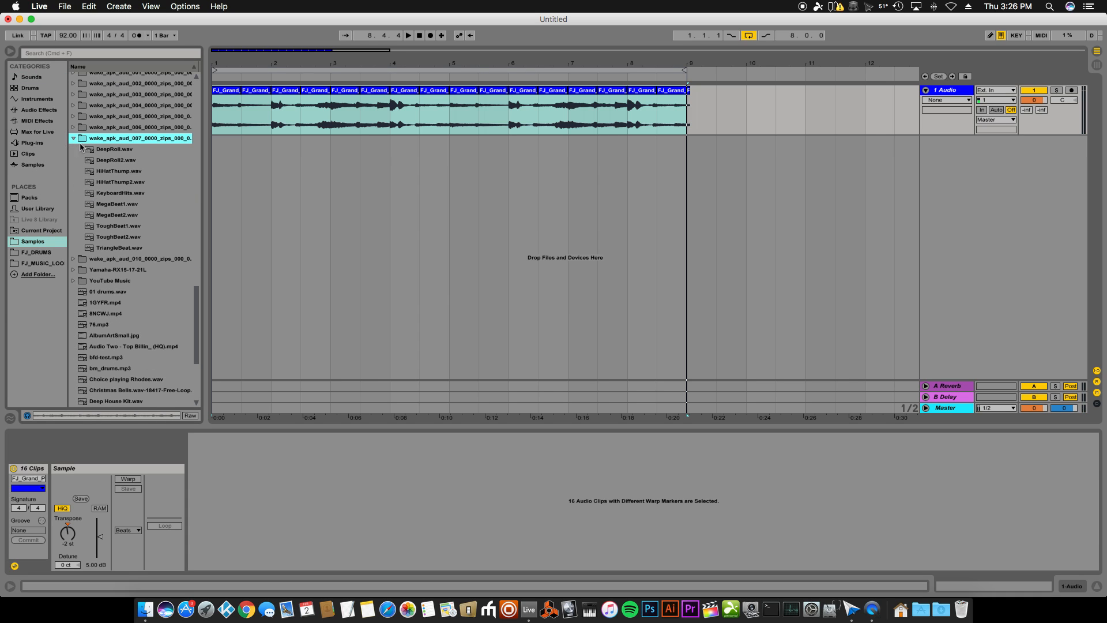
left_click_drag(127, 241, 234, 165)
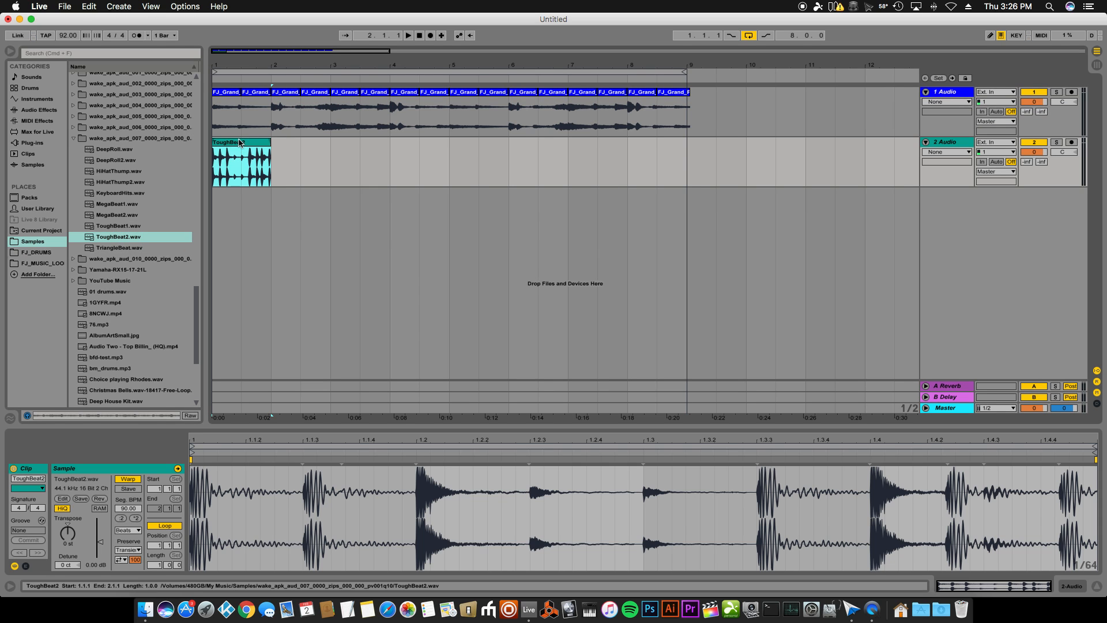
Duplicate the one-bar ToughBeat2 clip seven times so the drums fill bars 1 through 8.
key("super+d")
key("super+d")
key("super+d")
key("super+d")
key("super+d")
key("super+d")
key("super+d")
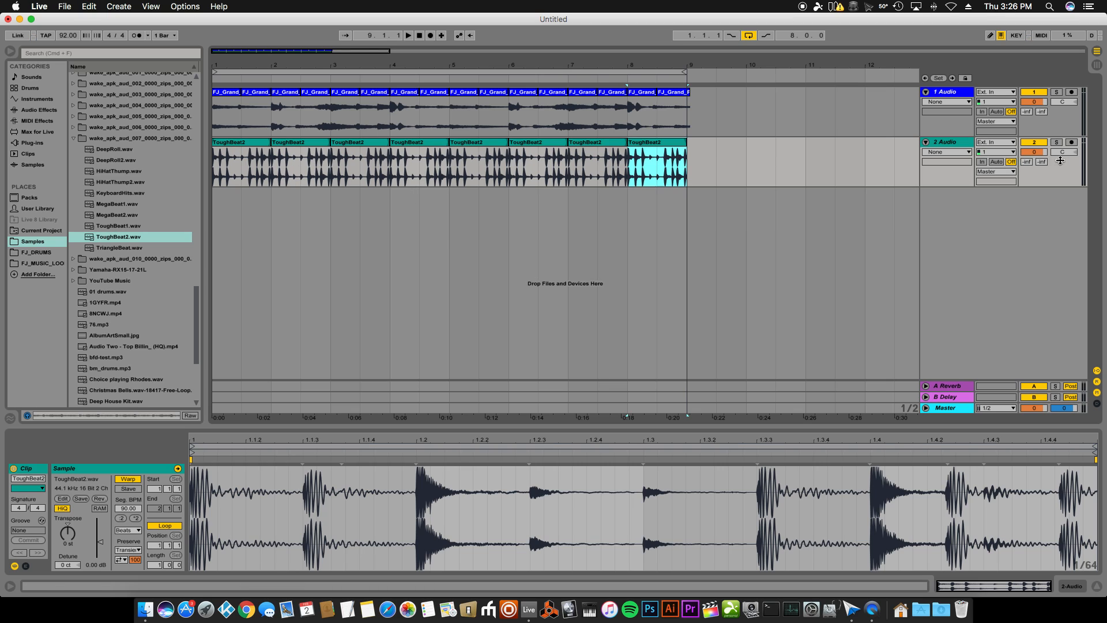
Lower the drum track's volume and play the beat together with the piano slices from bar 1.
left_click(1038, 154)
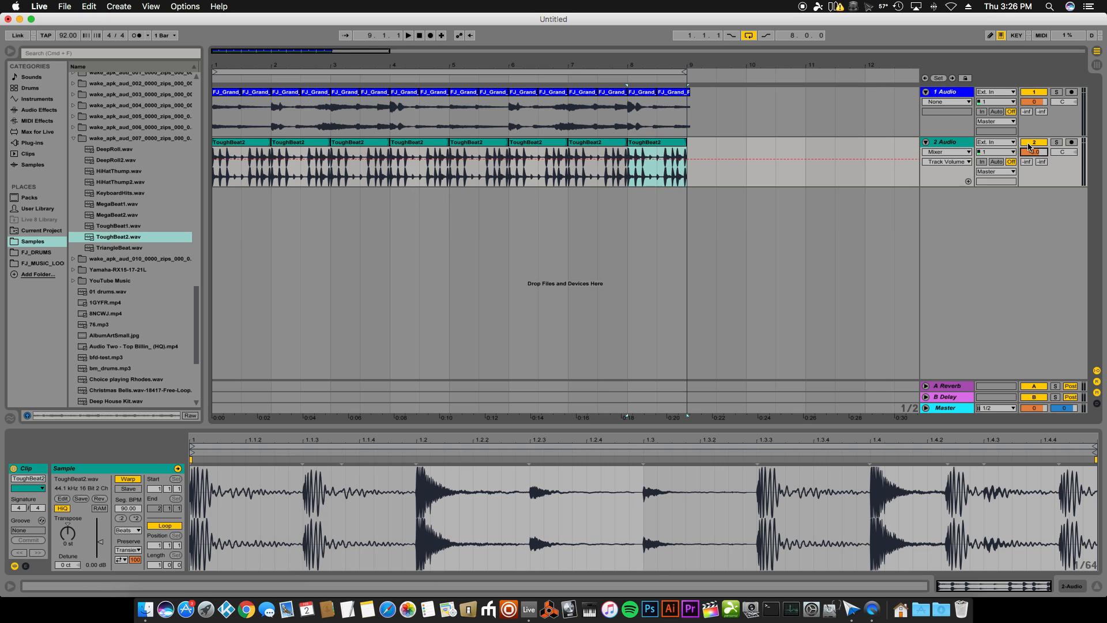
key("space")
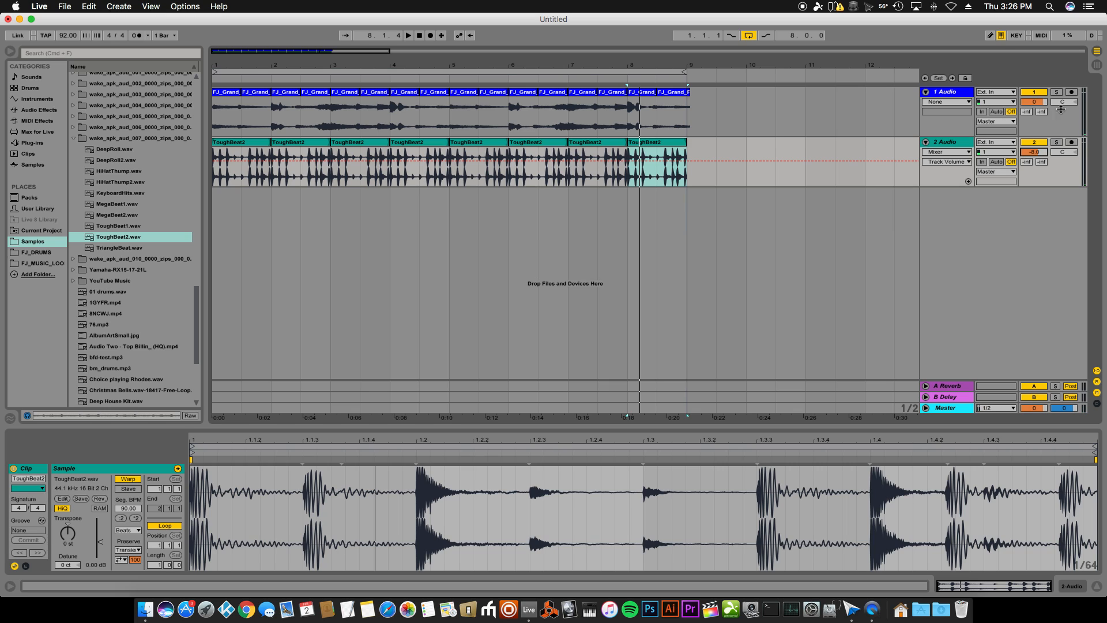
left_click(925, 79)
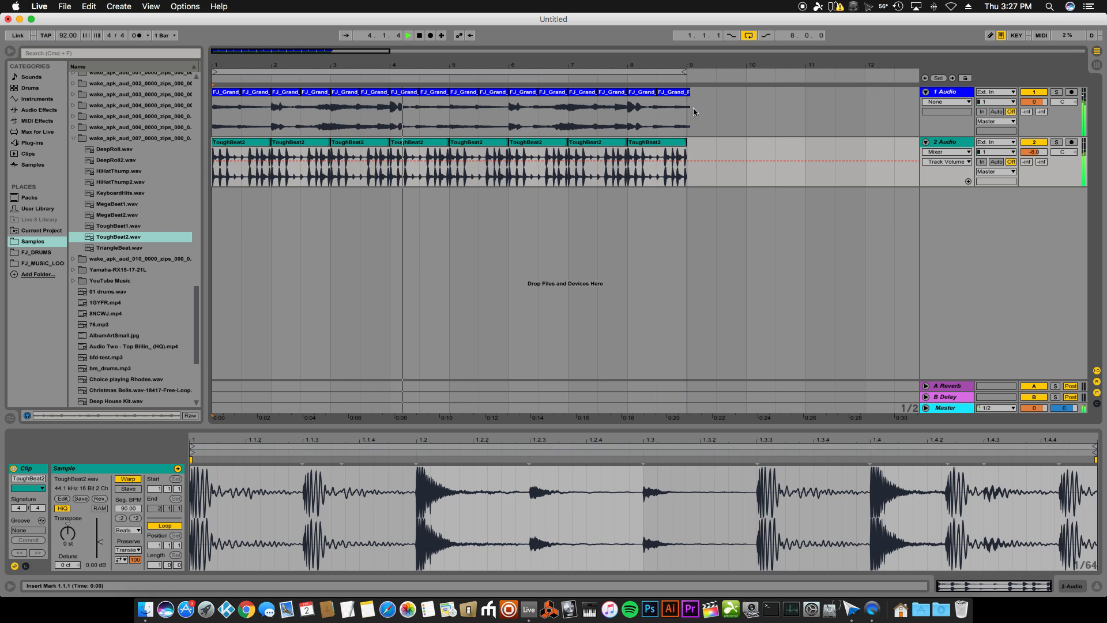
Select all 16 piano slices, set their transposition to 0 st, and play them with the drums.
left_click_drag(716, 113, 209, 110)
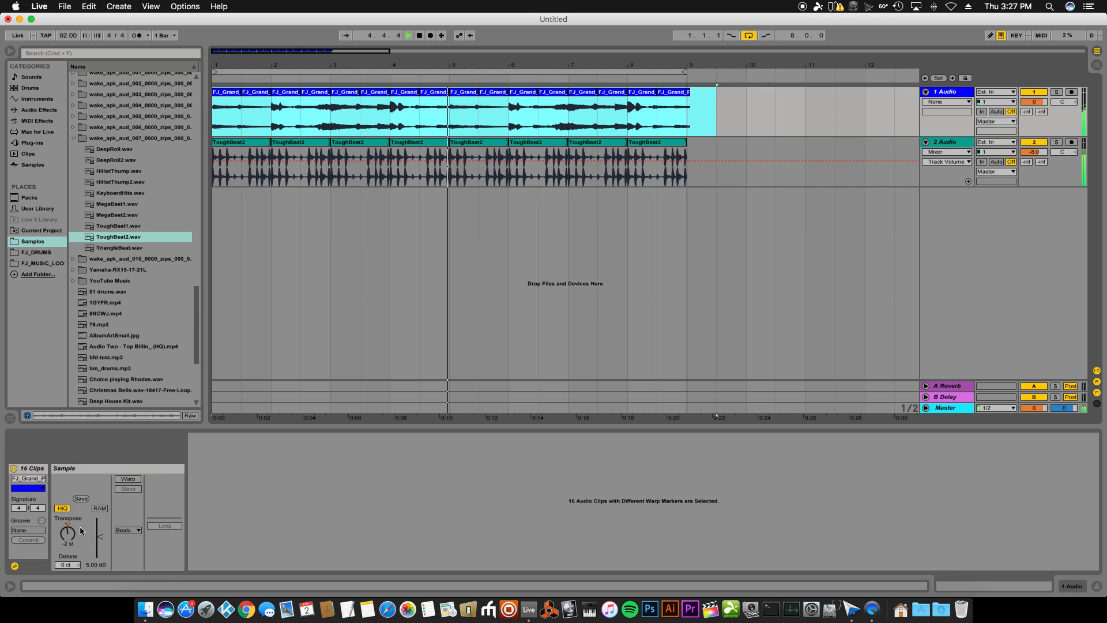
left_click(65, 545)
type("0")
key("Return")
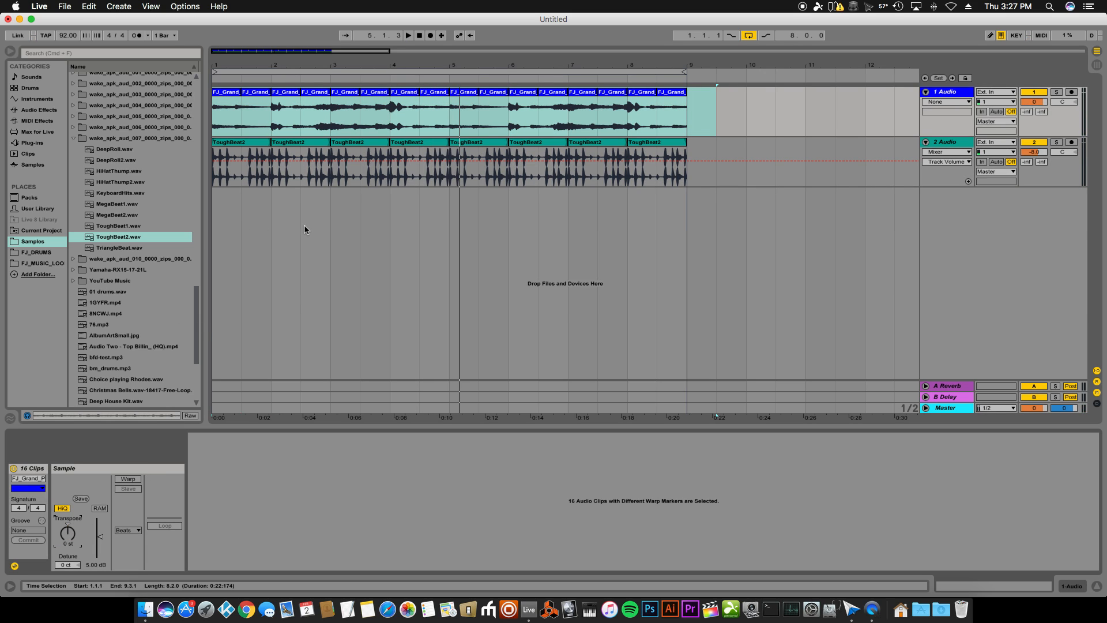
key("space")
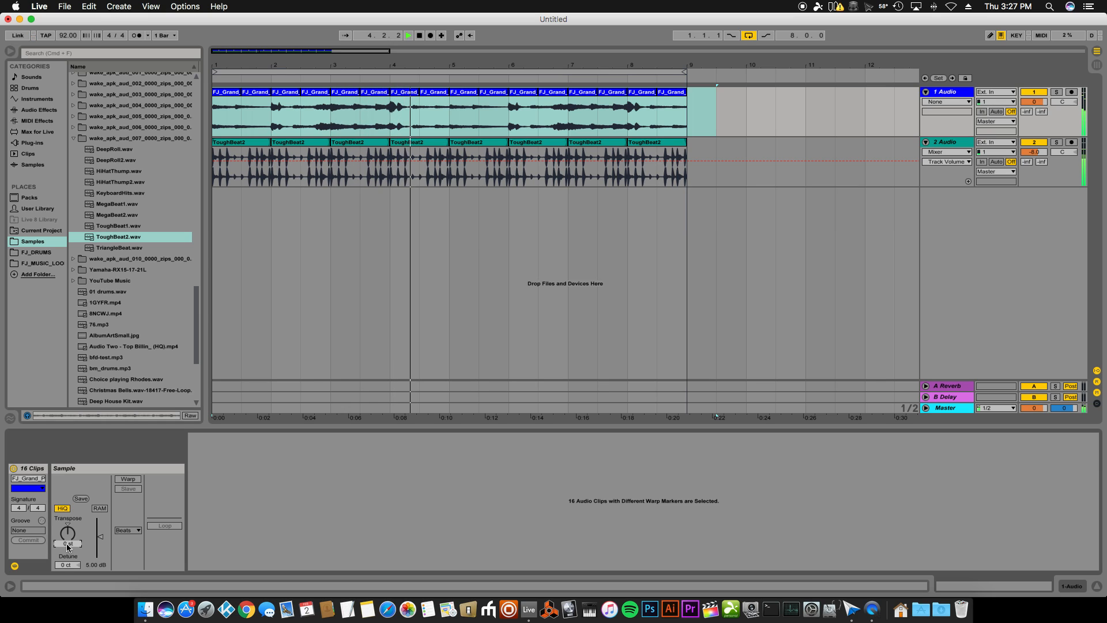
Try the piano slices at -1 st with a detune of -22 ct in playback, then reset both to 0.
key("Down")
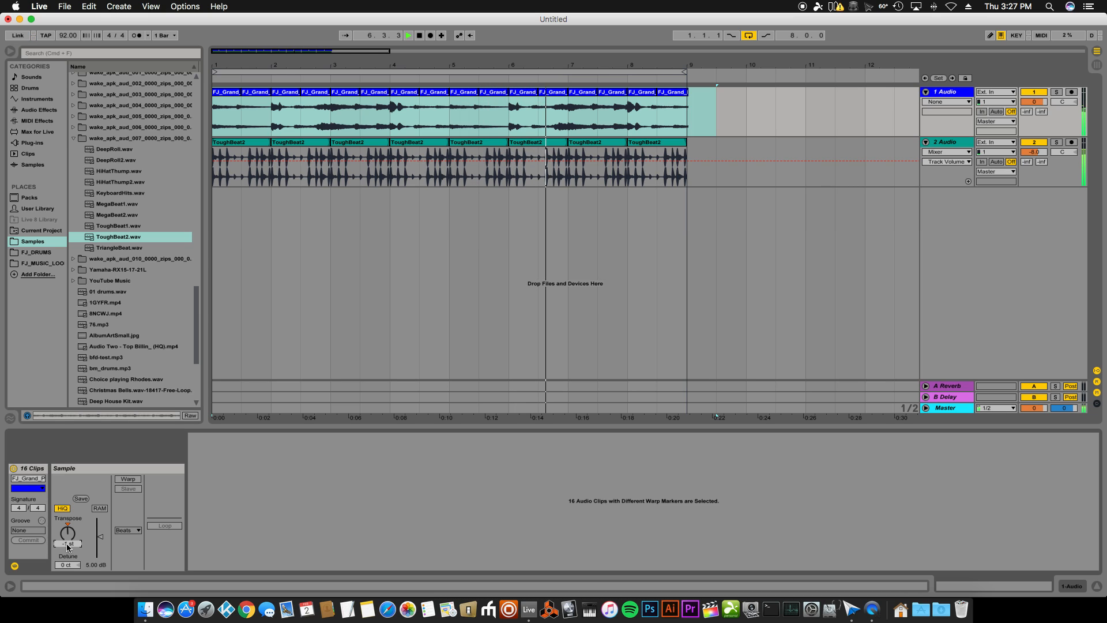
key("Down")
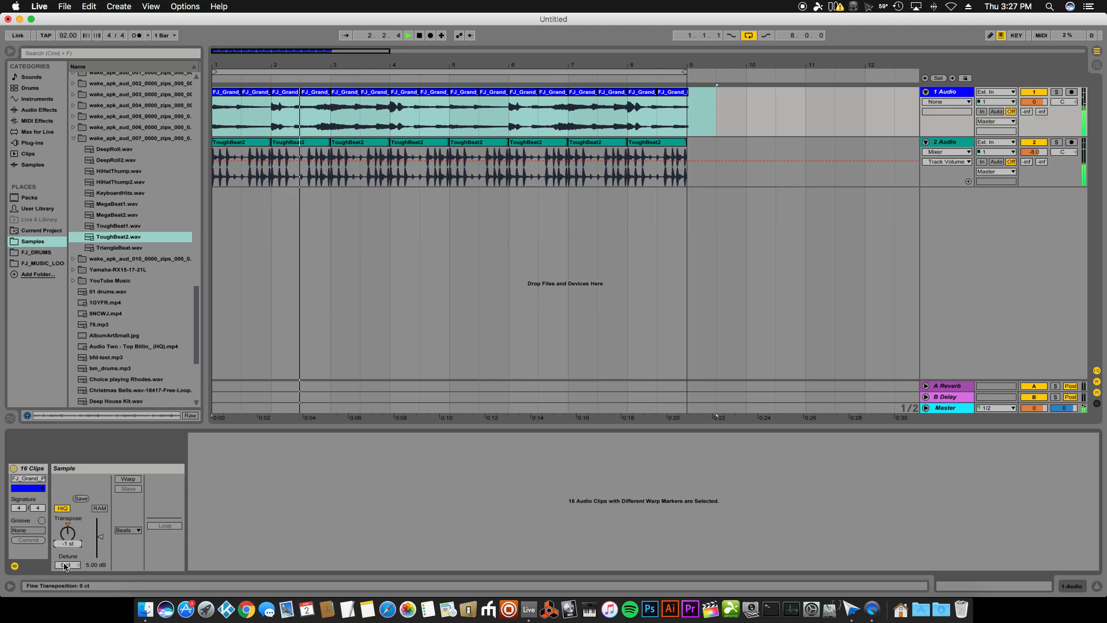
left_click_drag(65, 569, 65, 581)
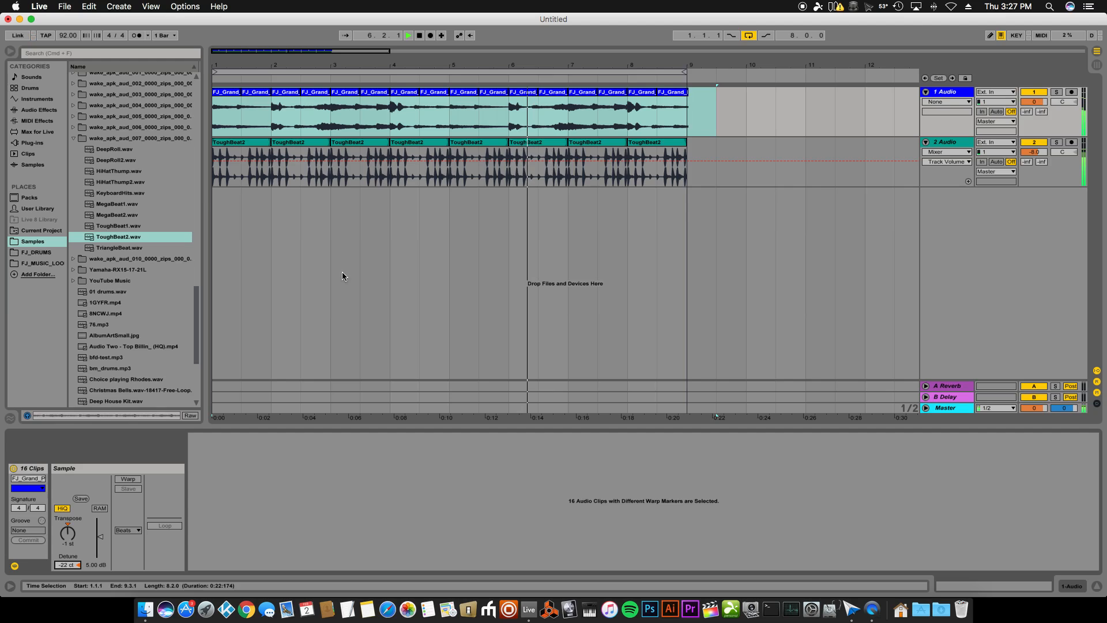
key("space")
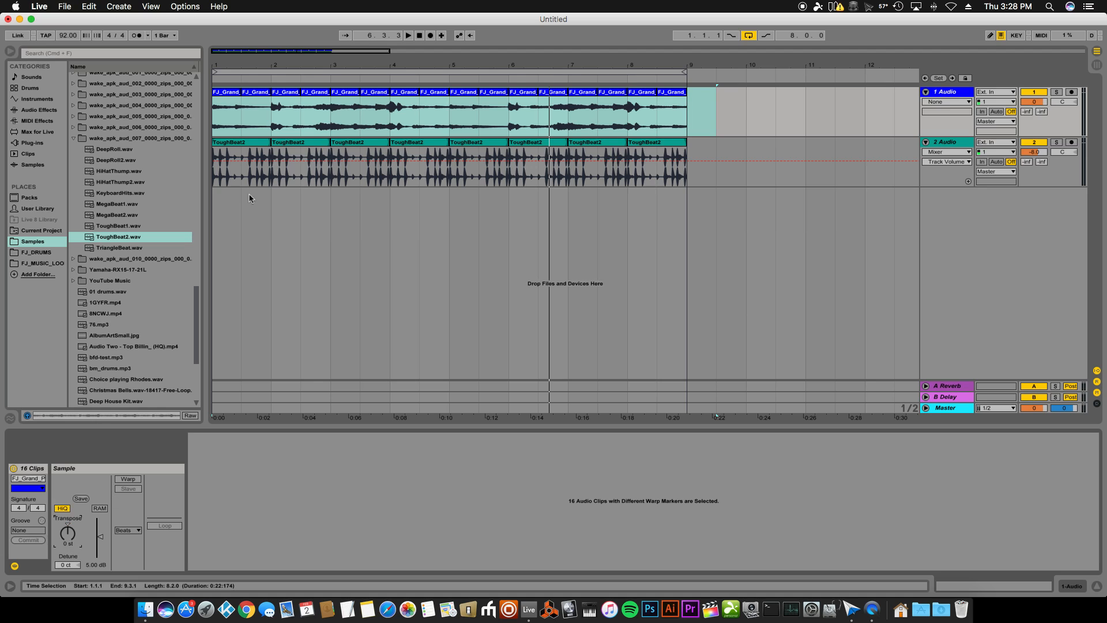
Delete the two half-bar piano slices in bar 8.
left_click(667, 99)
key("Delete")
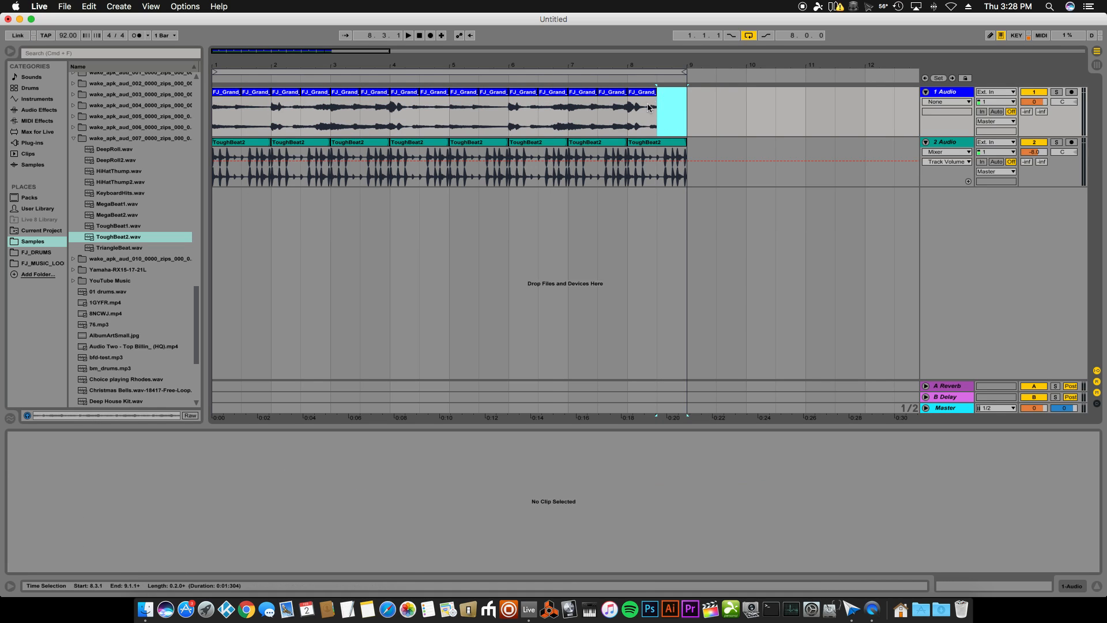
left_click_drag(653, 101, 237, 112)
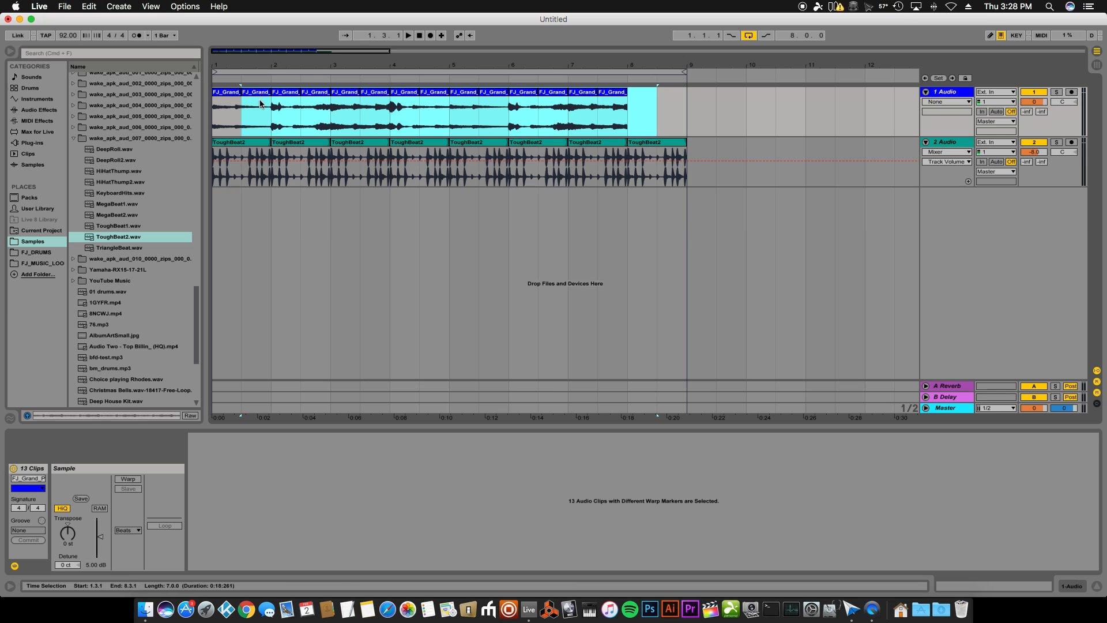
Duplicate the sliced piano track and mute the copy.
right_click(960, 119)
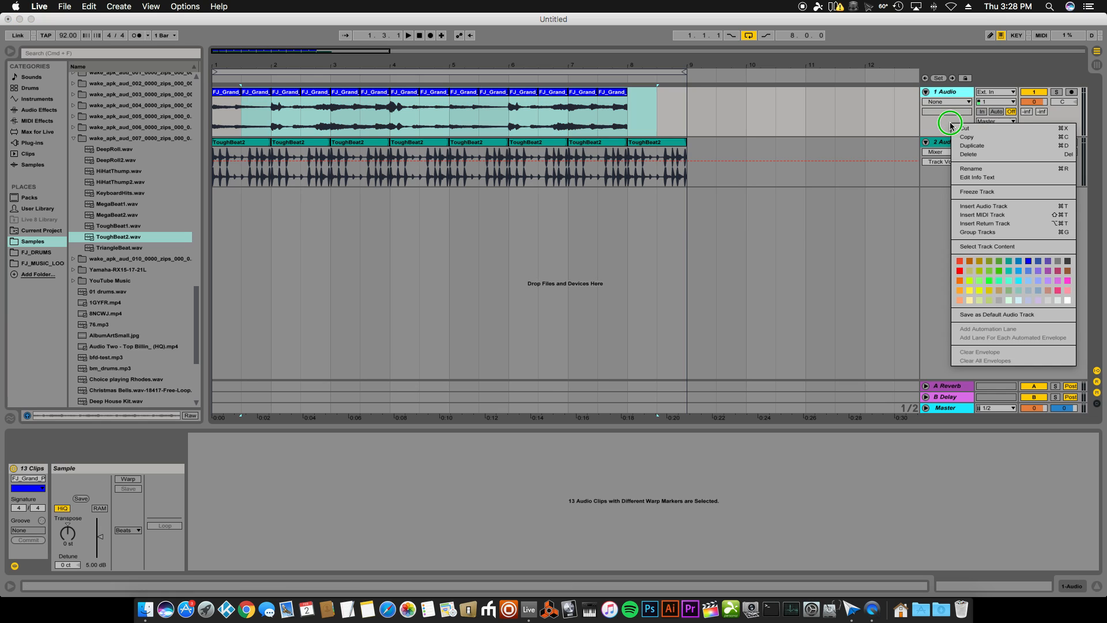
left_click(960, 144)
left_click(642, 156)
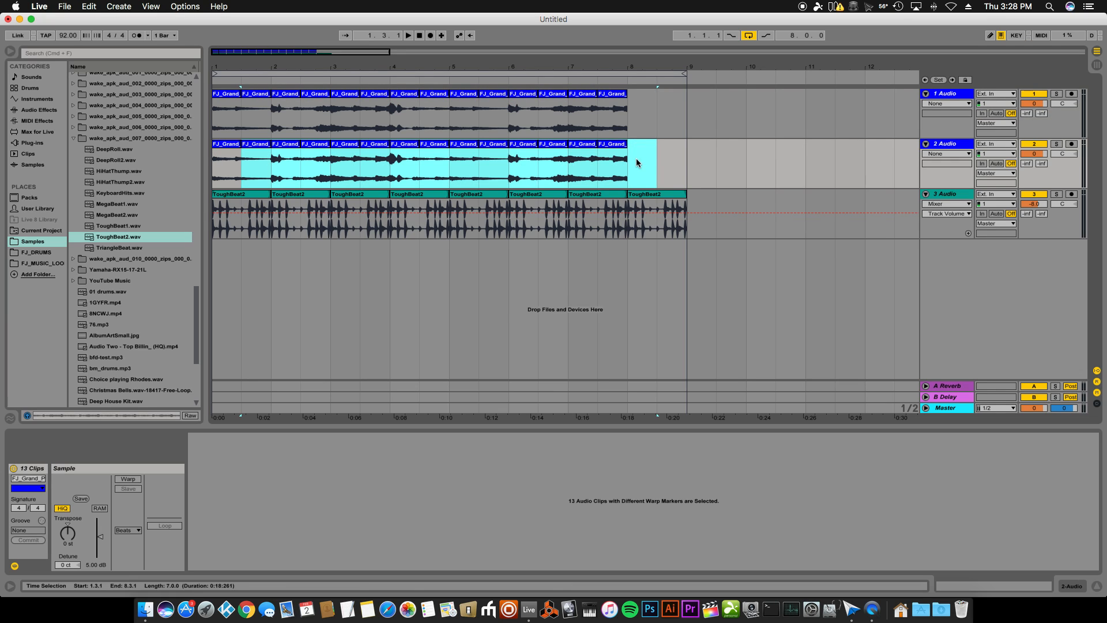
left_click(1035, 146)
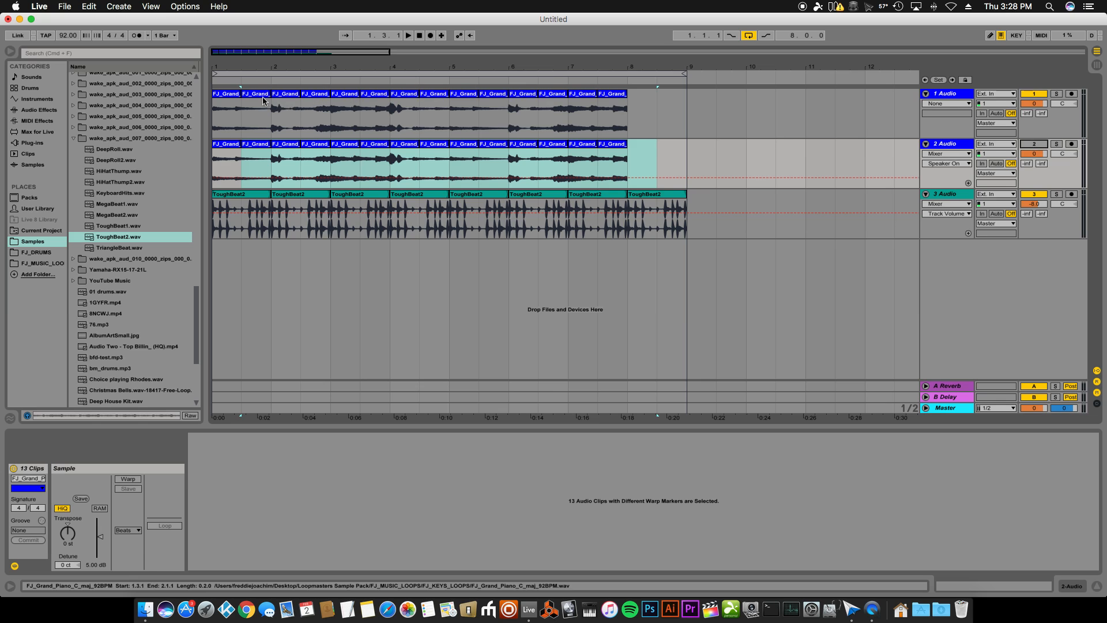
Delete every slice after the first half-bar slice on the original piano track.
left_click(259, 112)
left_click(260, 113)
left_click_drag(260, 113, 657, 109)
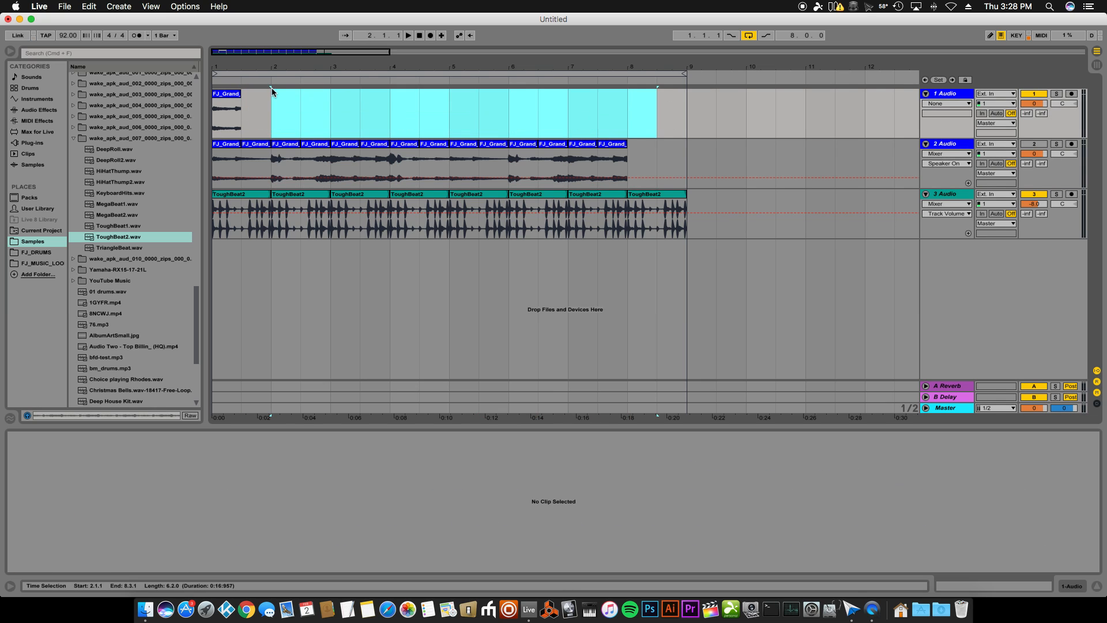
Extend the remaining piano slice to bar 9 to restore the eight-bar loop, and play it with the drums.
left_click(218, 94)
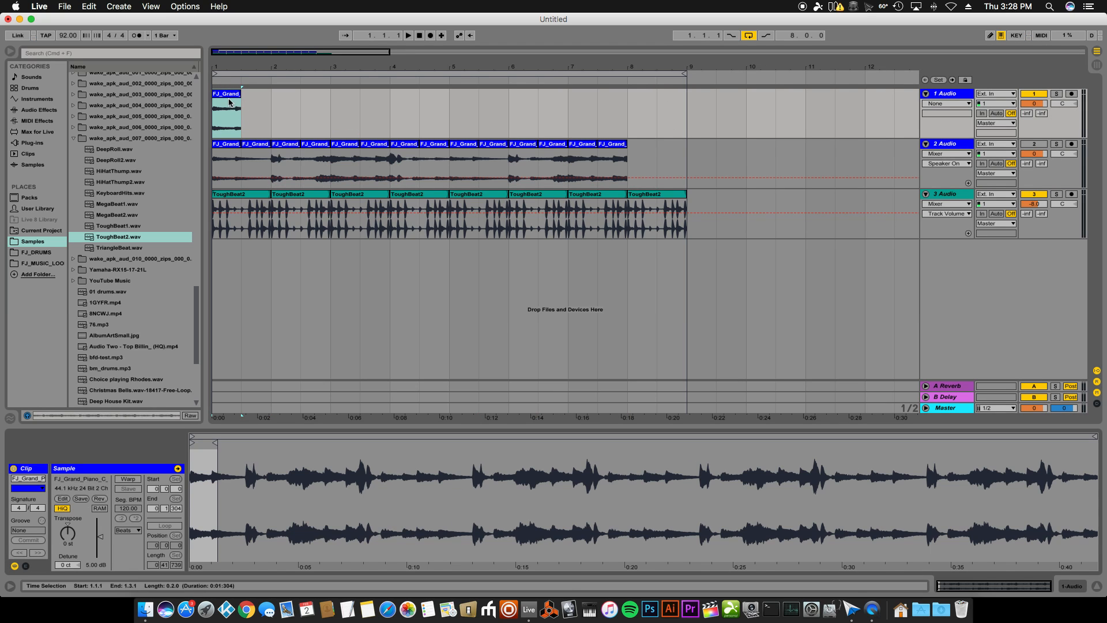
left_click_drag(239, 93, 680, 106)
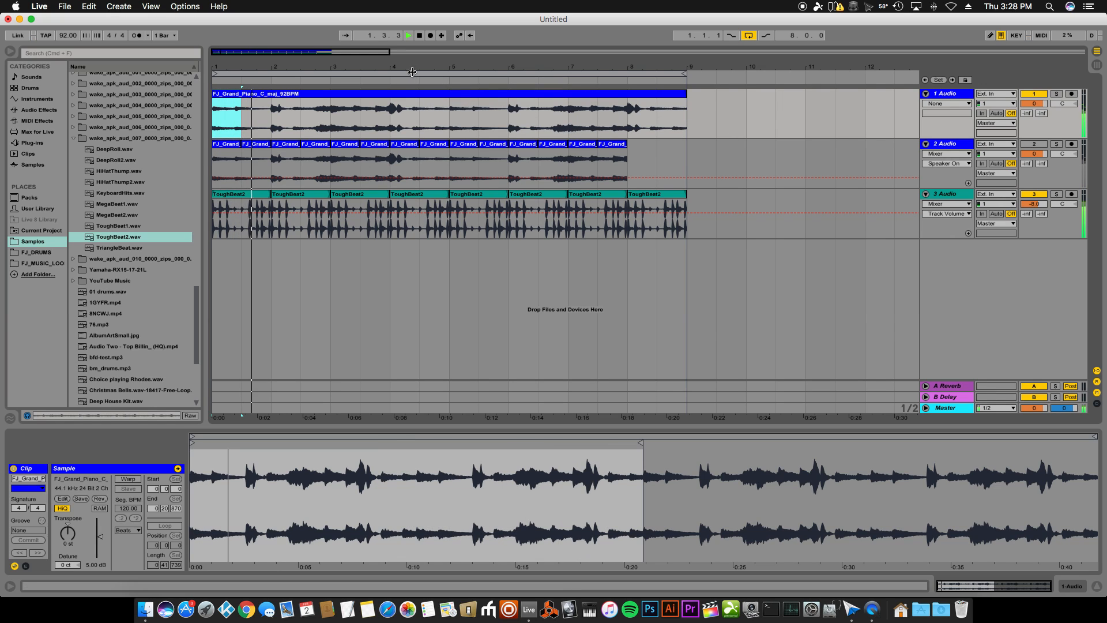
left_click(408, 95)
key("space")
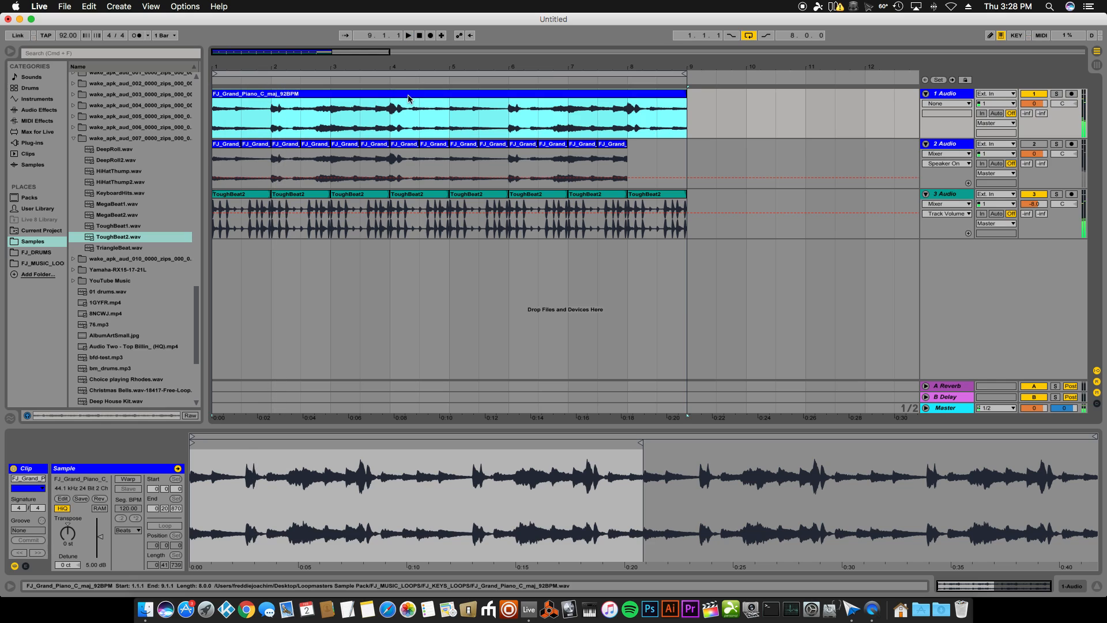
Enable Warp on the full piano clip and play it soloed at a project tempo of 100 BPM.
left_click(128, 479)
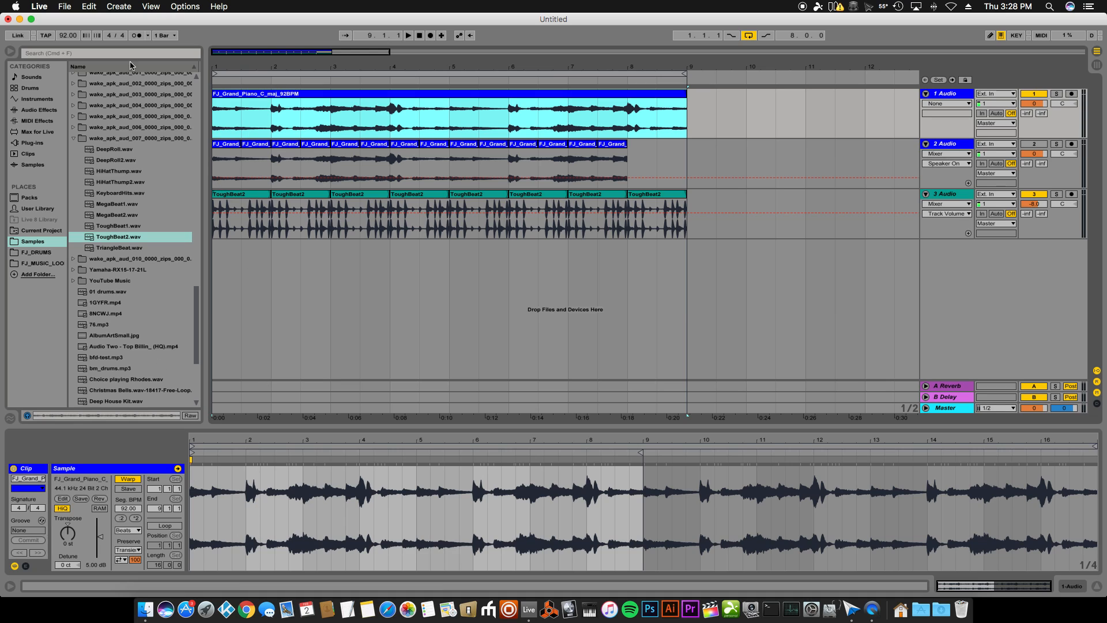
left_click(254, 540)
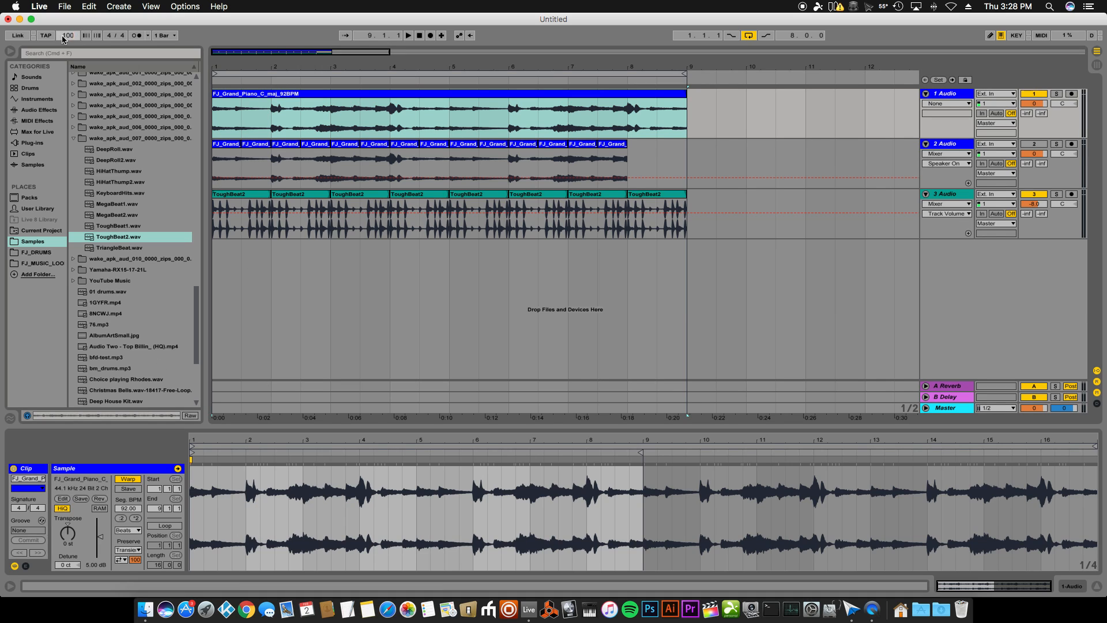
key("Return")
key("space")
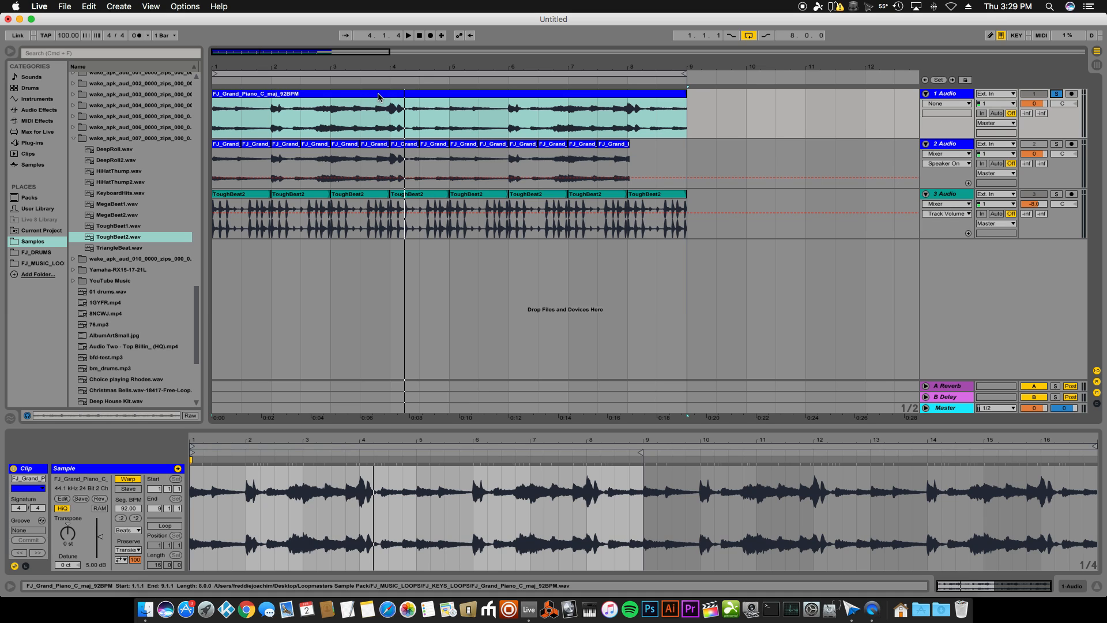
key("space")
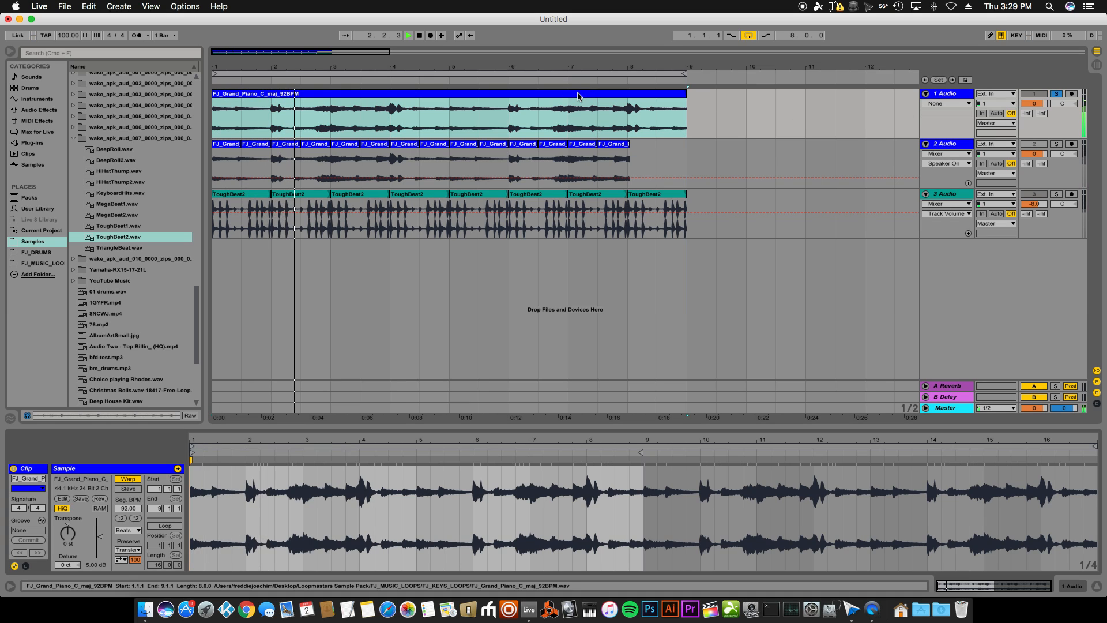
Change the piano clip's warp mode from Beats to Complex and play it at the current tempo.
left_click(132, 531)
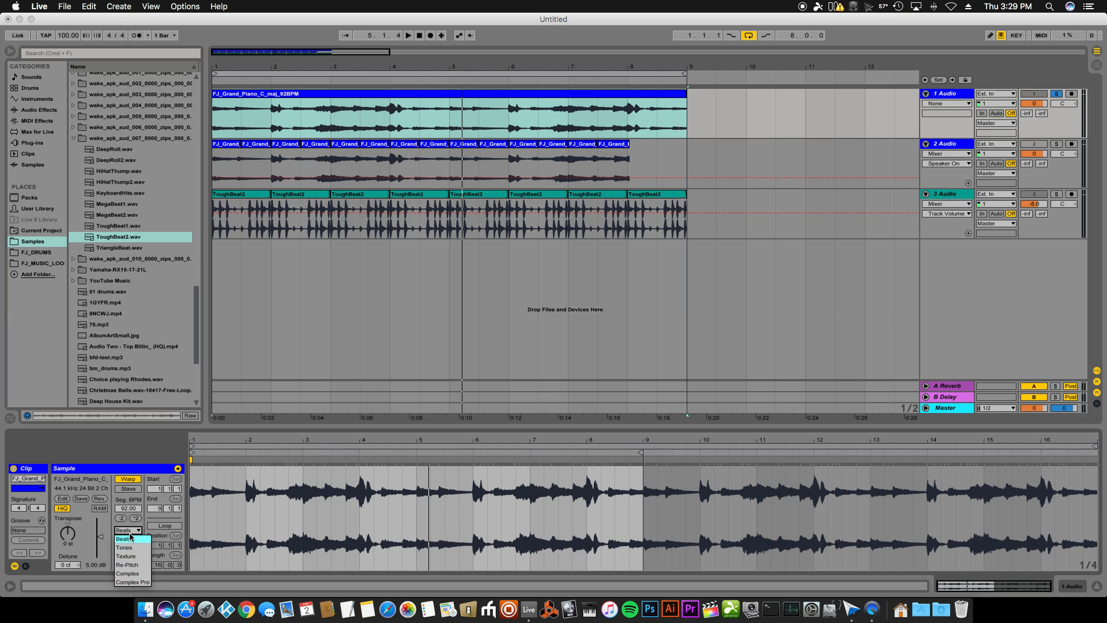
left_click(130, 537)
left_click(129, 530)
left_click(132, 574)
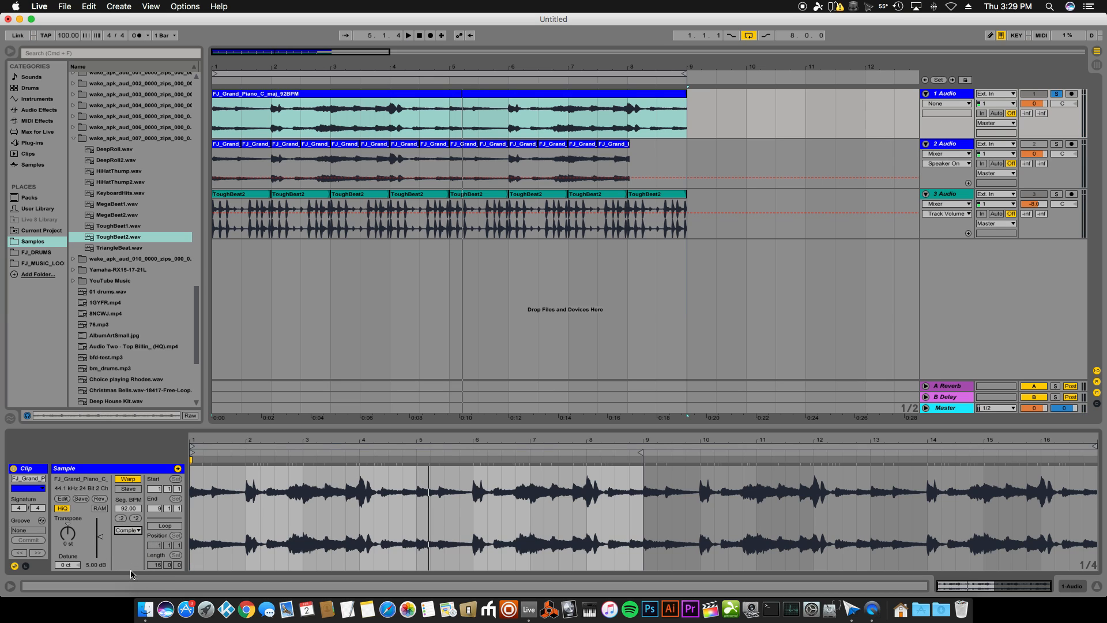
key("space")
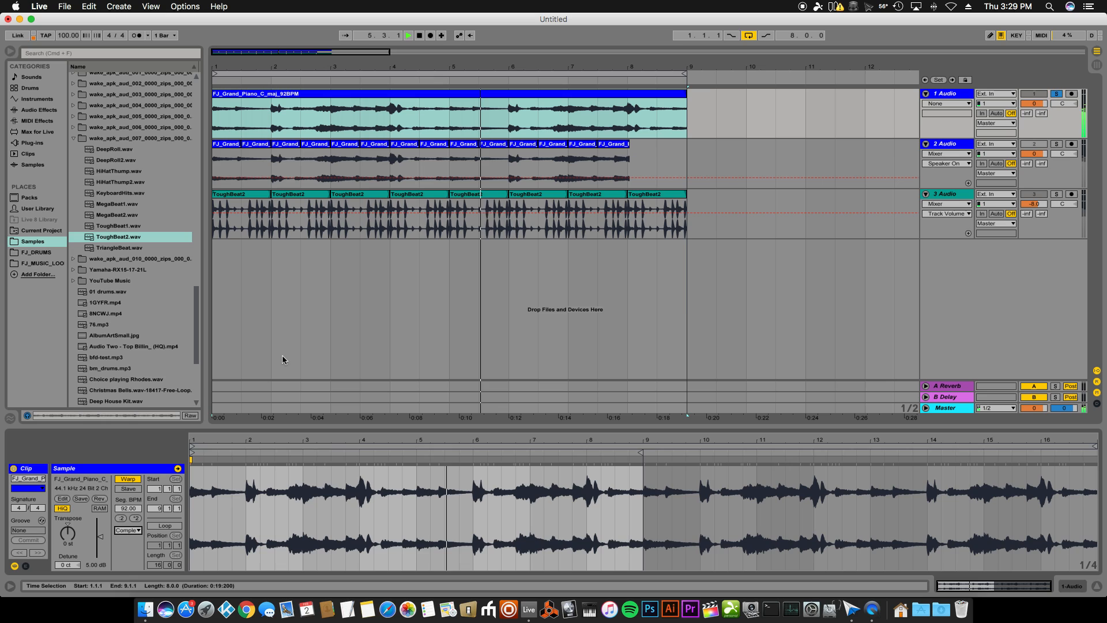
key("space")
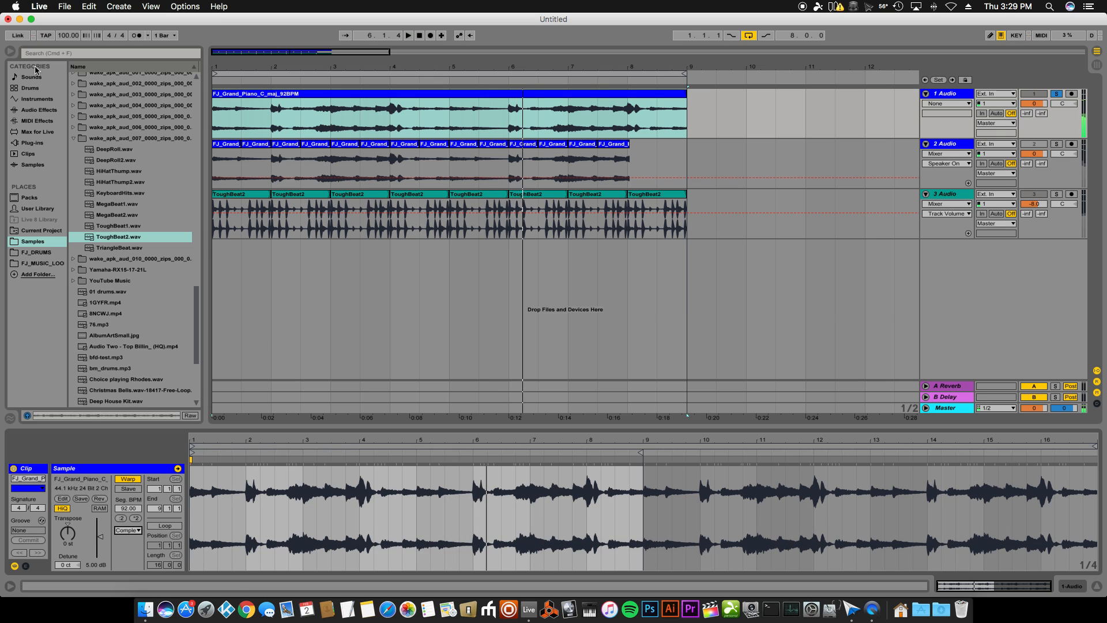
Lower the project tempo in stages to 73 BPM while playing the warped full piano clip soloed.
left_click_drag(69, 36, 68, 44)
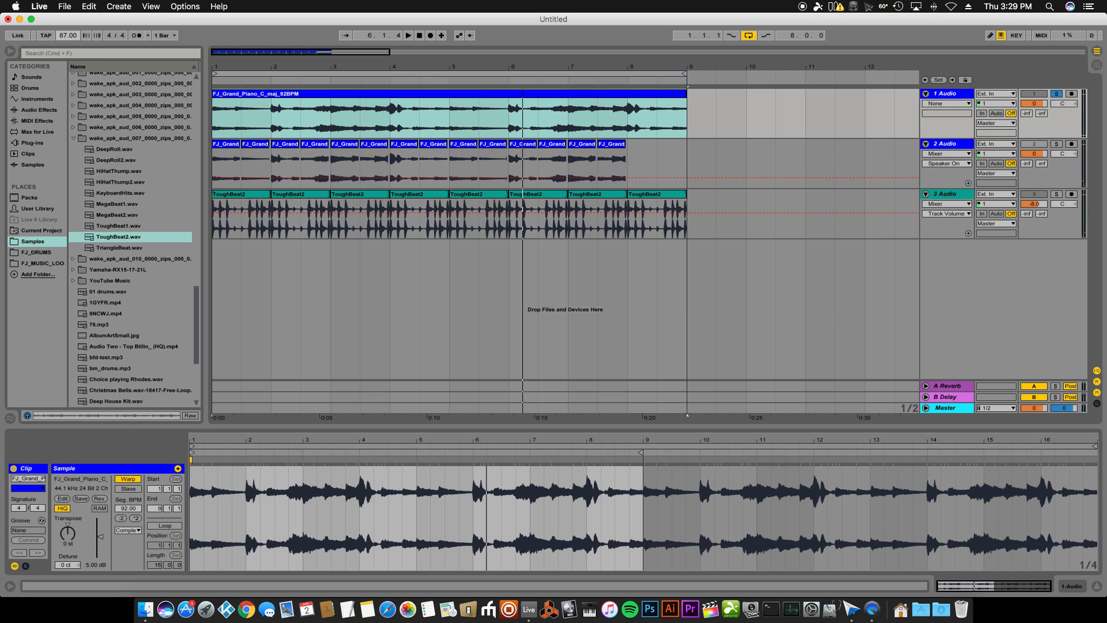
key("space")
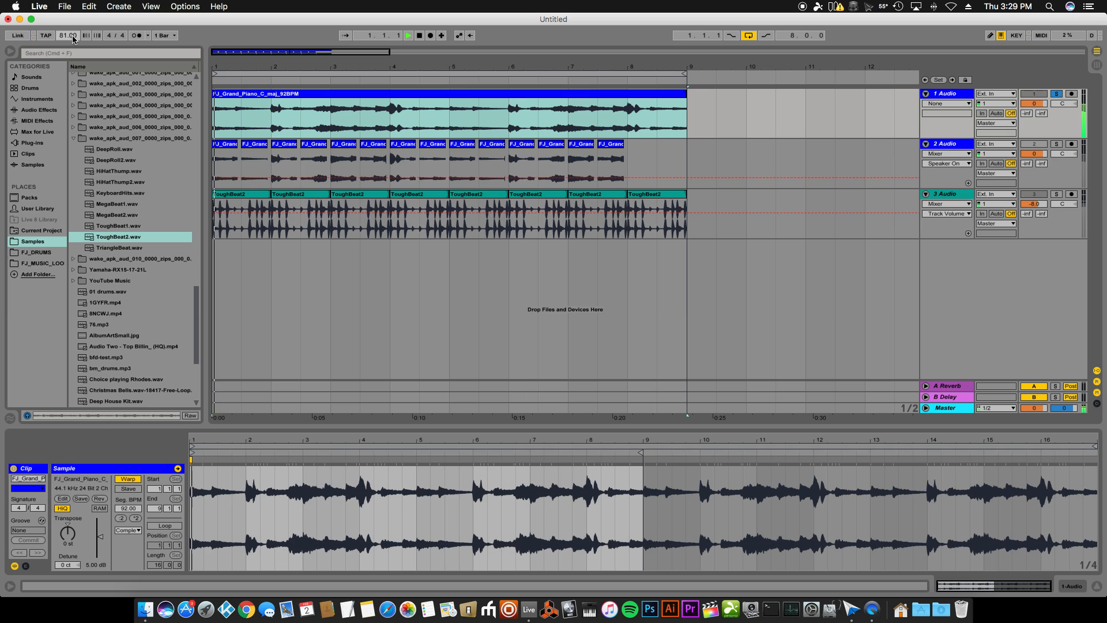
mouse_move(69, 36)
left_mouse_down()
mouse_move(68, 47)
mouse_move(68, 18)
mouse_move(68, 42)
mouse_move(68, 29)
left_mouse_up()
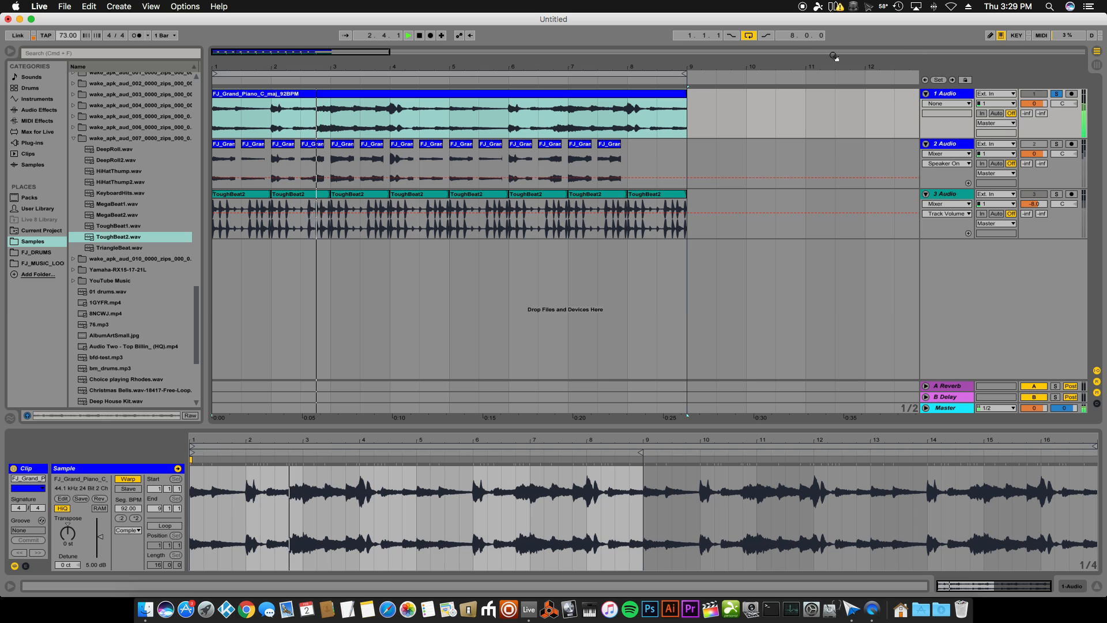
Play the unsoloed full piano track with the drums and return the project tempo to 92 BPM.
left_click(1055, 94)
left_click(1033, 95)
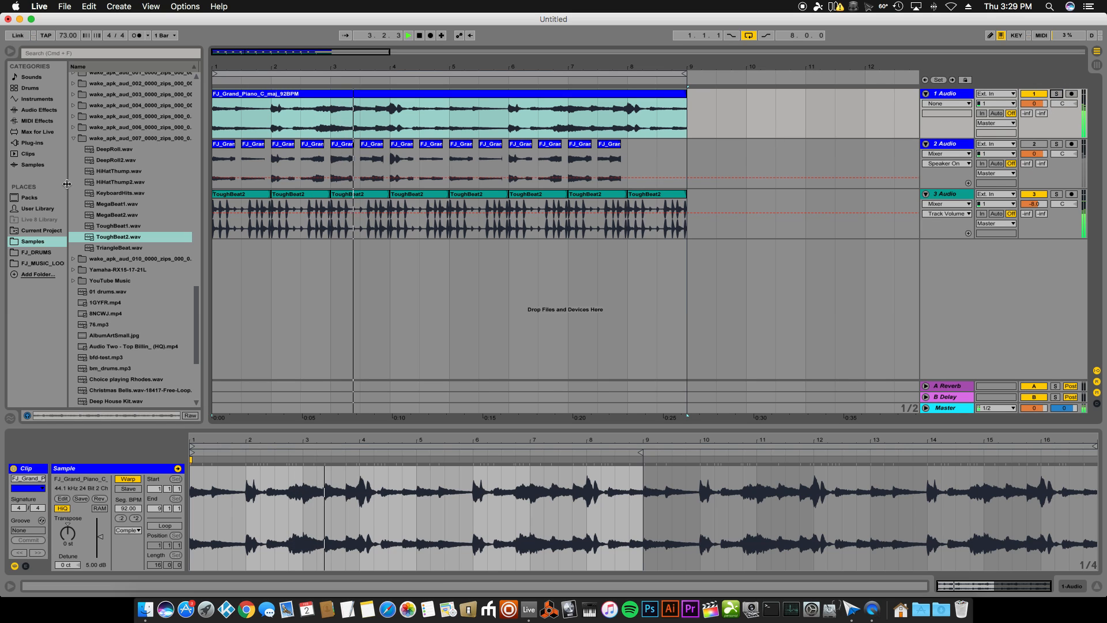
mouse_move(69, 36)
left_mouse_down()
mouse_move(69, 52)
mouse_move(69, 0)
mouse_move(69, 30)
left_mouse_up()
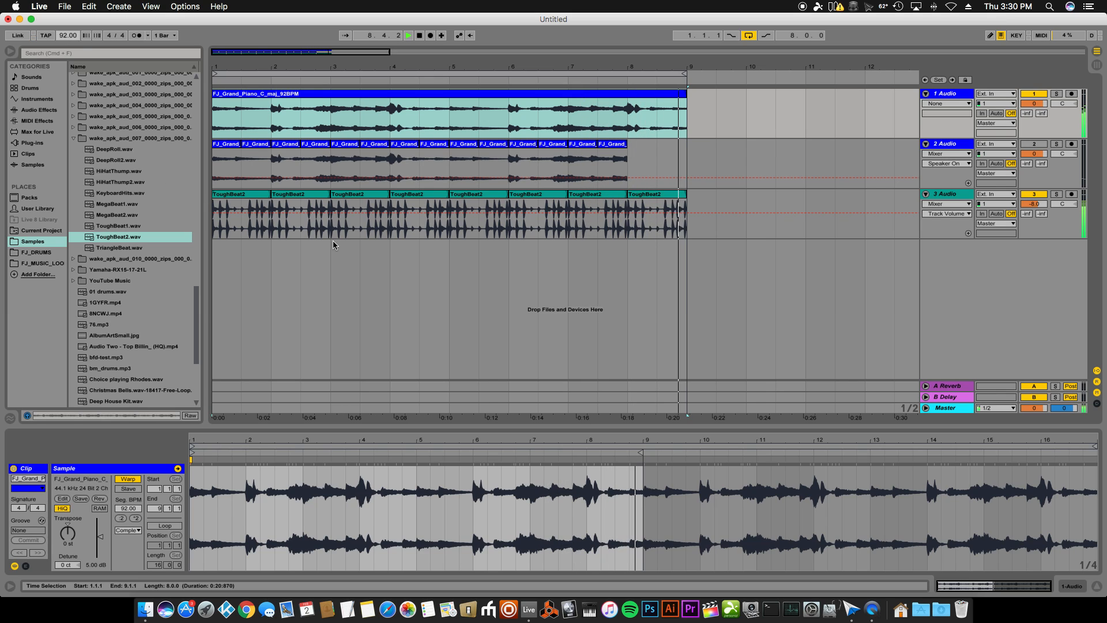
key("space")
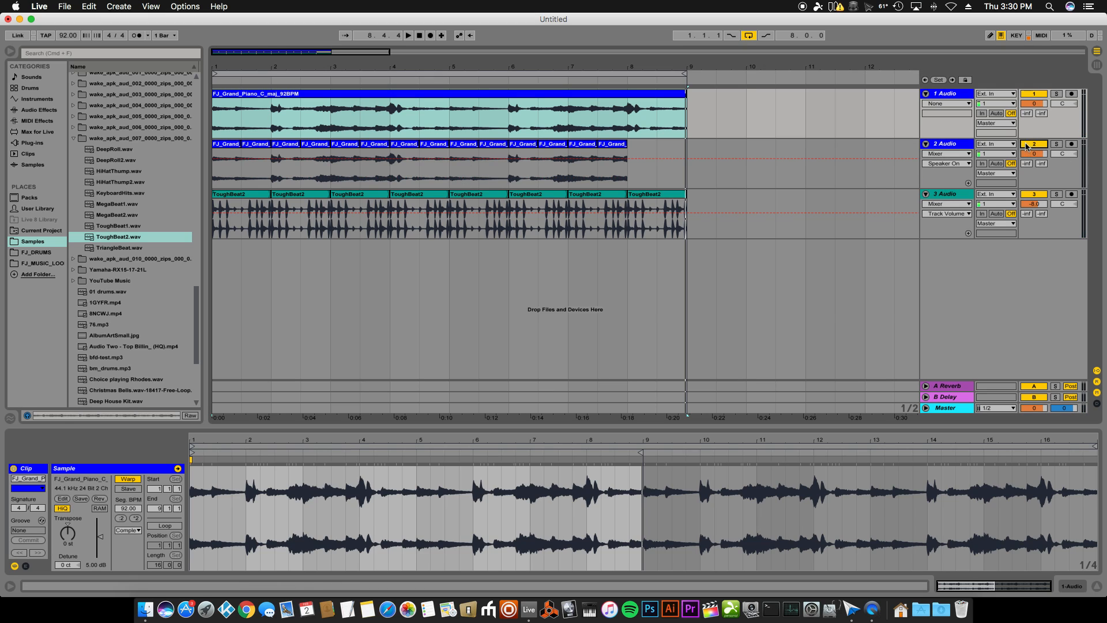
Mute the full piano track, activate the chopped piano track and delete its slices from bar 5 onward.
left_click(1034, 94)
left_click_drag(538, 168, 569, 167)
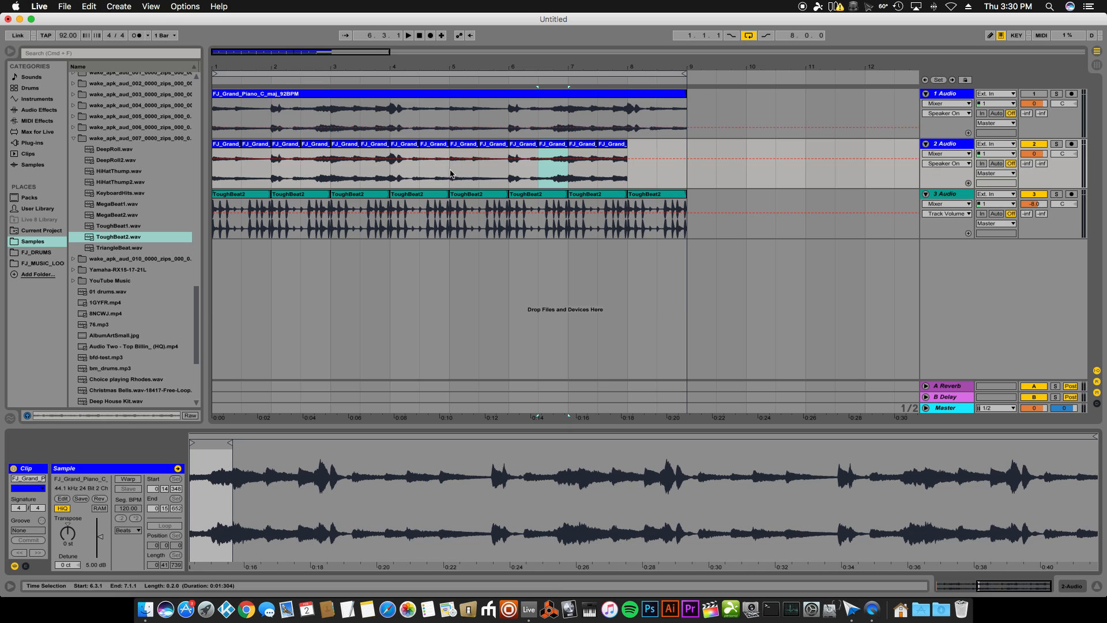
left_click_drag(450, 173, 638, 170)
key("Delete")
Duplicate the first four bars of piano slices to fill the track up to bar 9, and play from bar 1.
left_click_drag(450, 178, 184, 170)
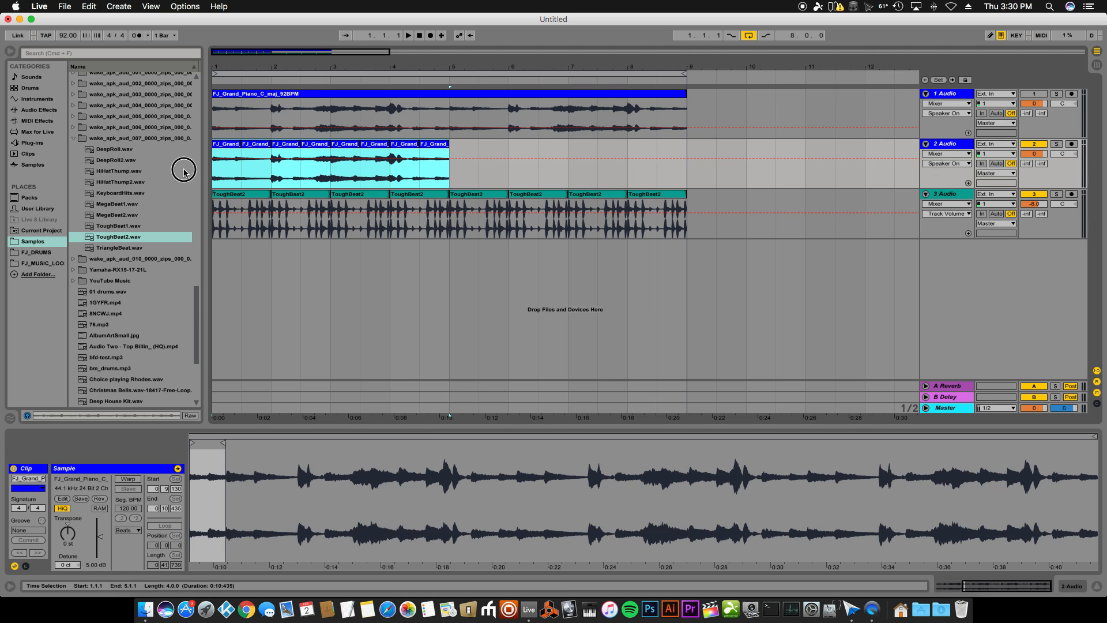
key("super+d")
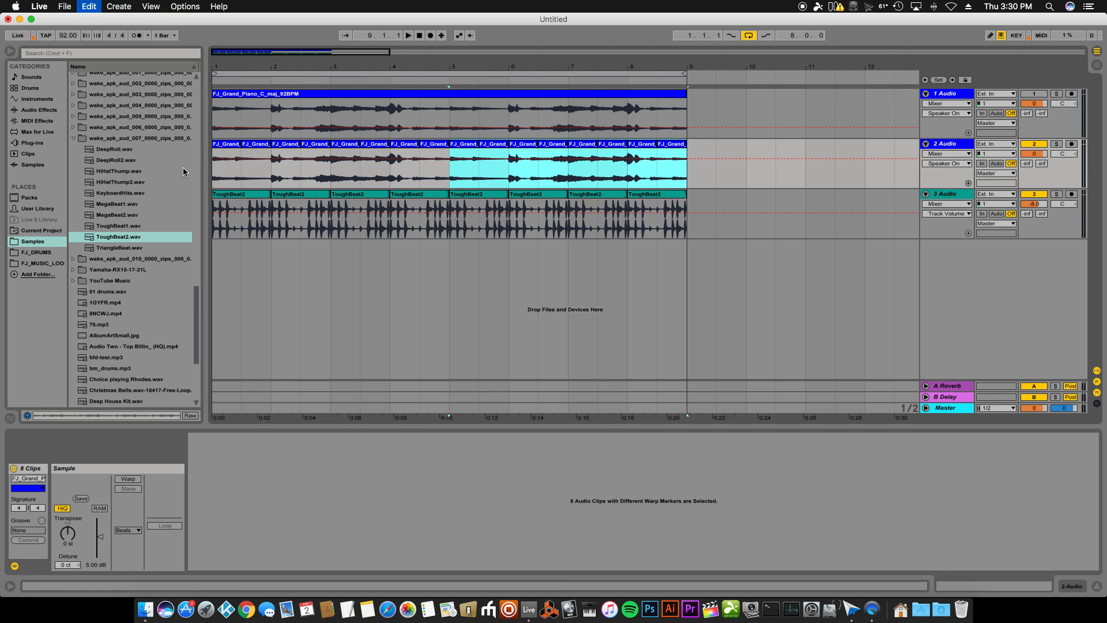
left_click(212, 179)
key("space")
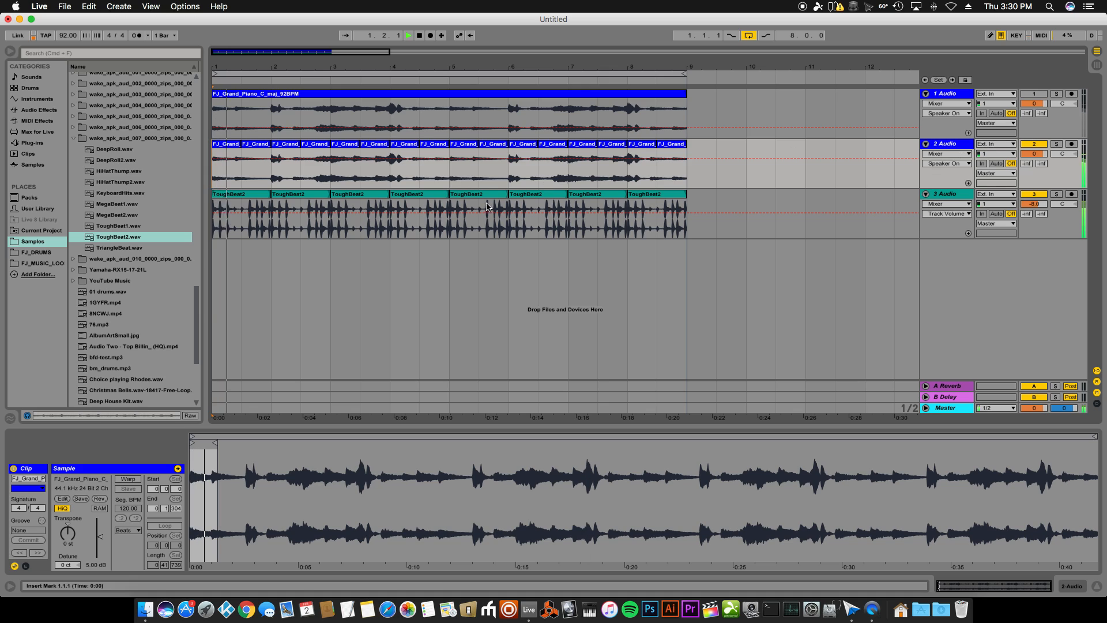
Transpose all 16 piano slices by -1 semitone and play them with the drums.
left_click(430, 144)
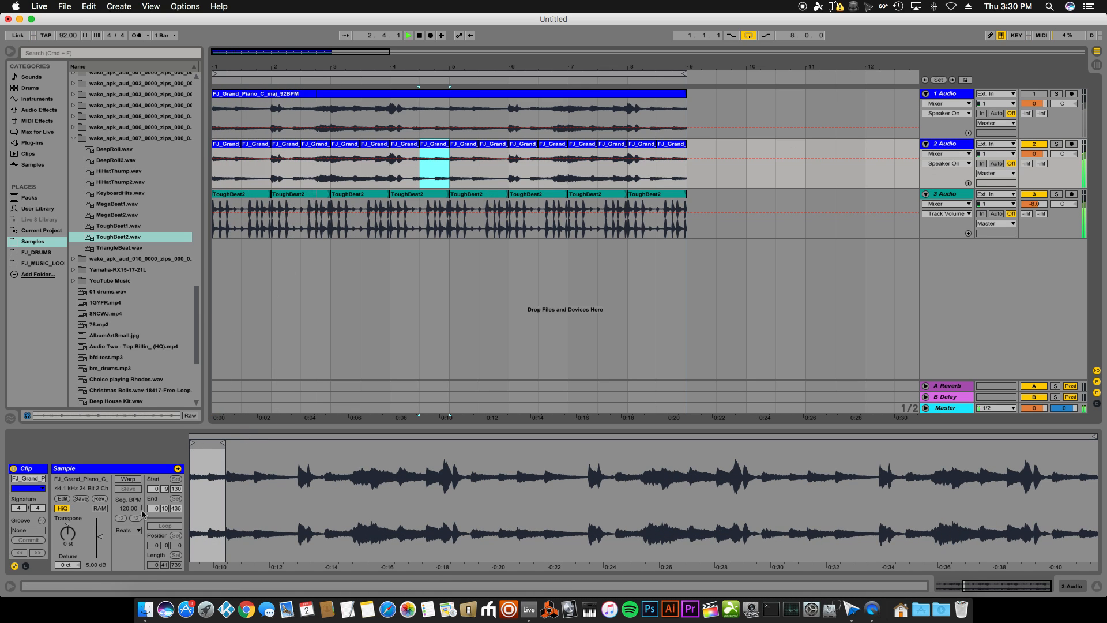
left_click(635, 175)
key("space")
left_click_drag(690, 177, 211, 172)
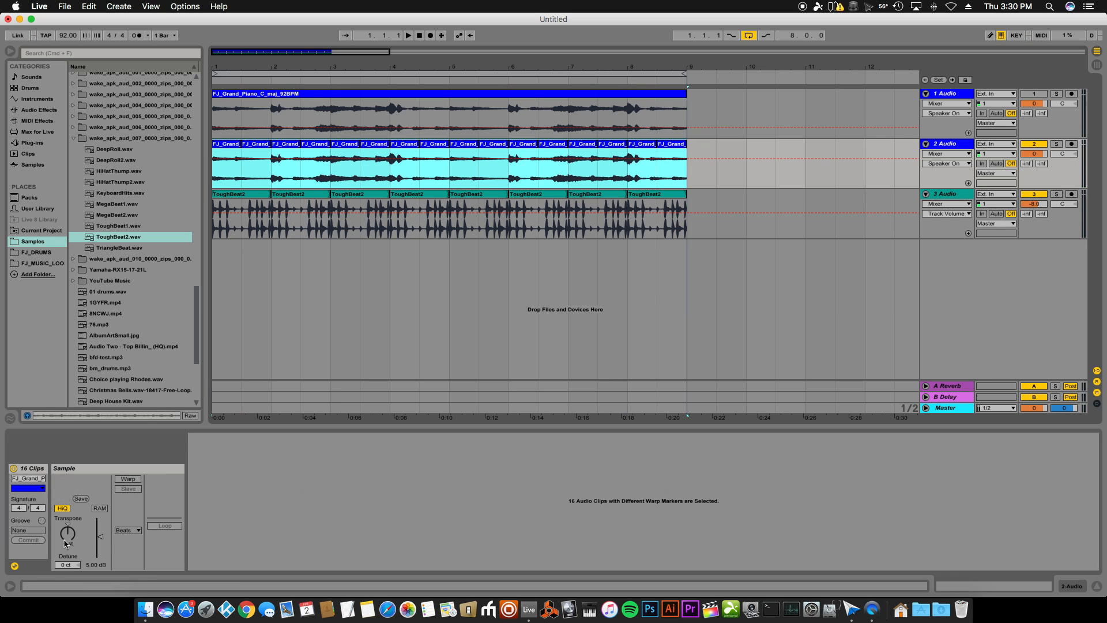
left_click_drag(65, 540, 65, 545)
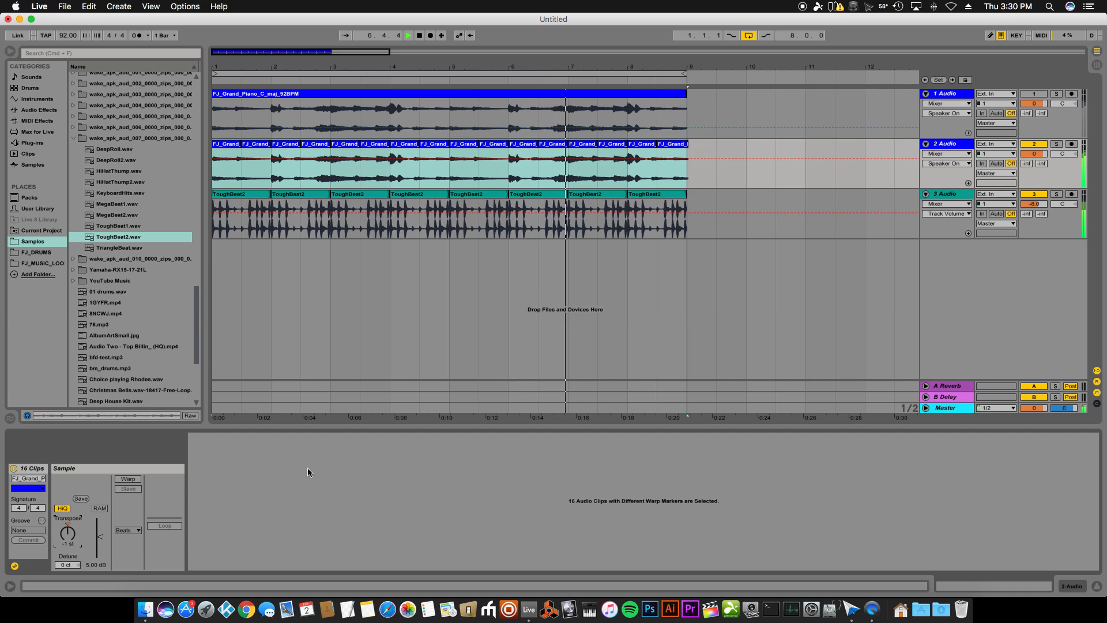
key("space")
left_click(254, 147)
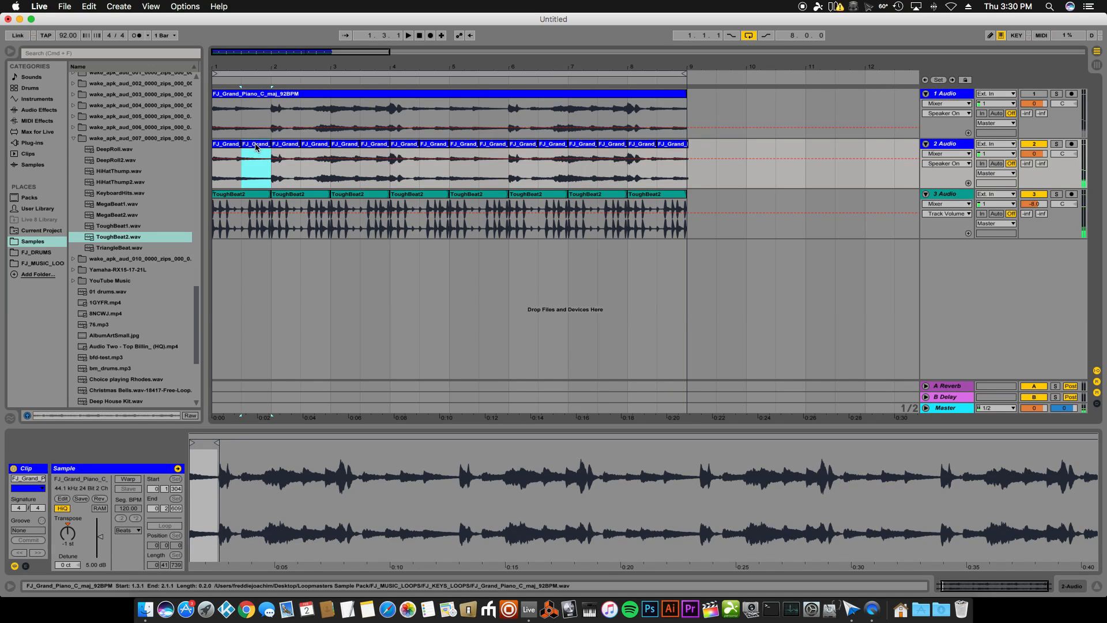
left_click_drag(255, 147, 729, 147)
left_click(323, 147)
left_click_drag(323, 147, 770, 163)
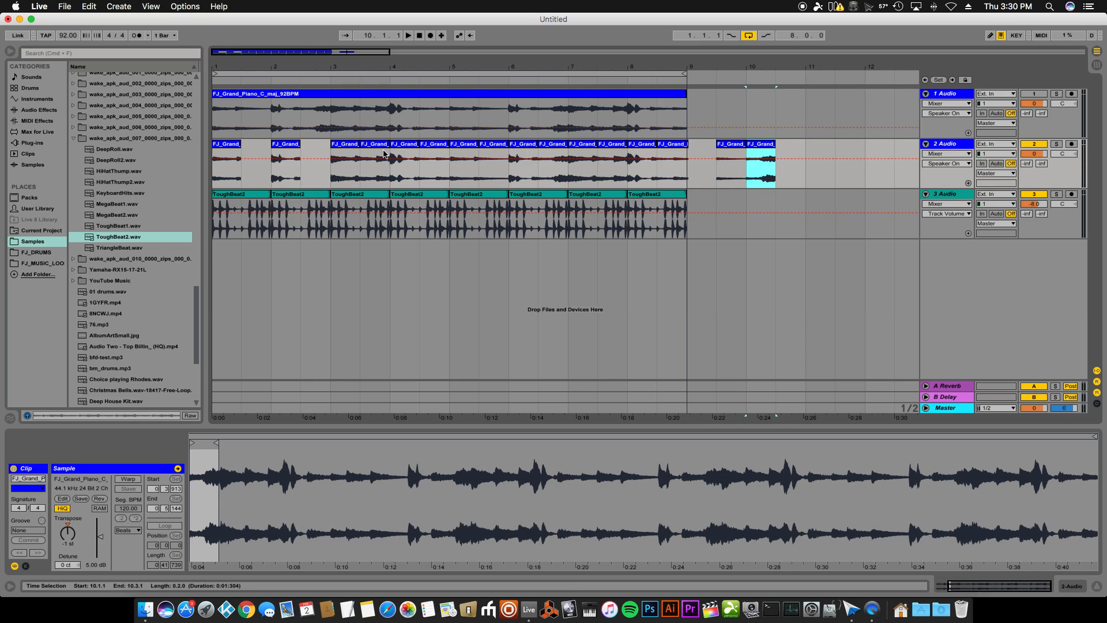
key("super+z")
key("super+z")
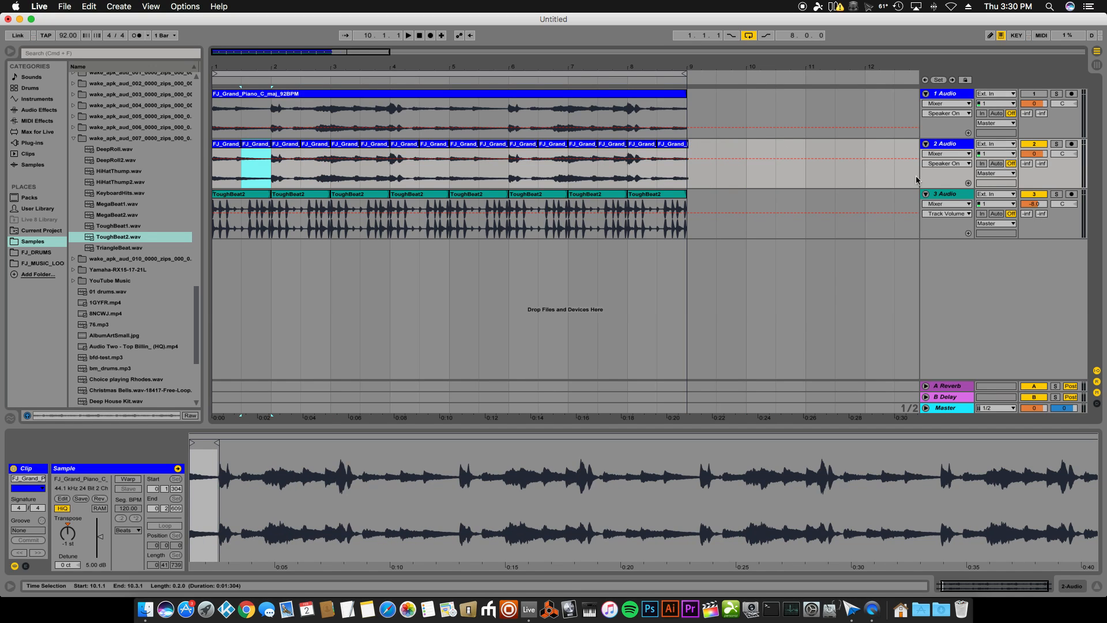
Duplicate the chopped piano track and delete every slice from the duplicate.
right_click(916, 180)
left_click(974, 204)
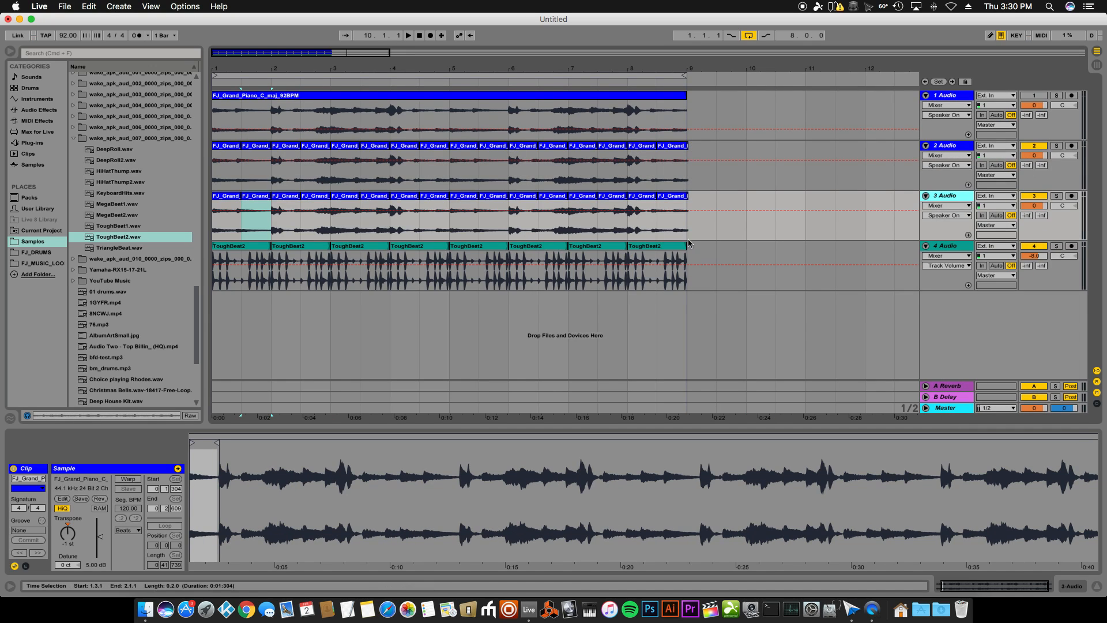
left_click_drag(688, 242, 173, 237)
key("Delete")
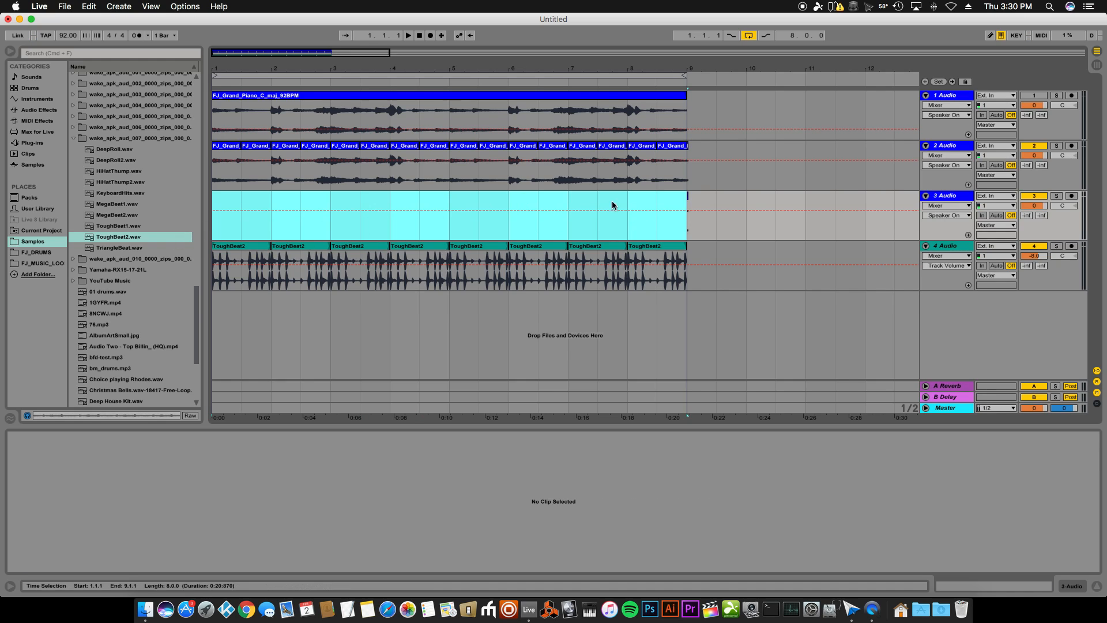
left_click_drag(663, 226, 714, 219)
key("Delete")
Move the second half-bar slice of each of the eight bars down to the empty duplicate track, and play from bar 1.
left_click(495, 147)
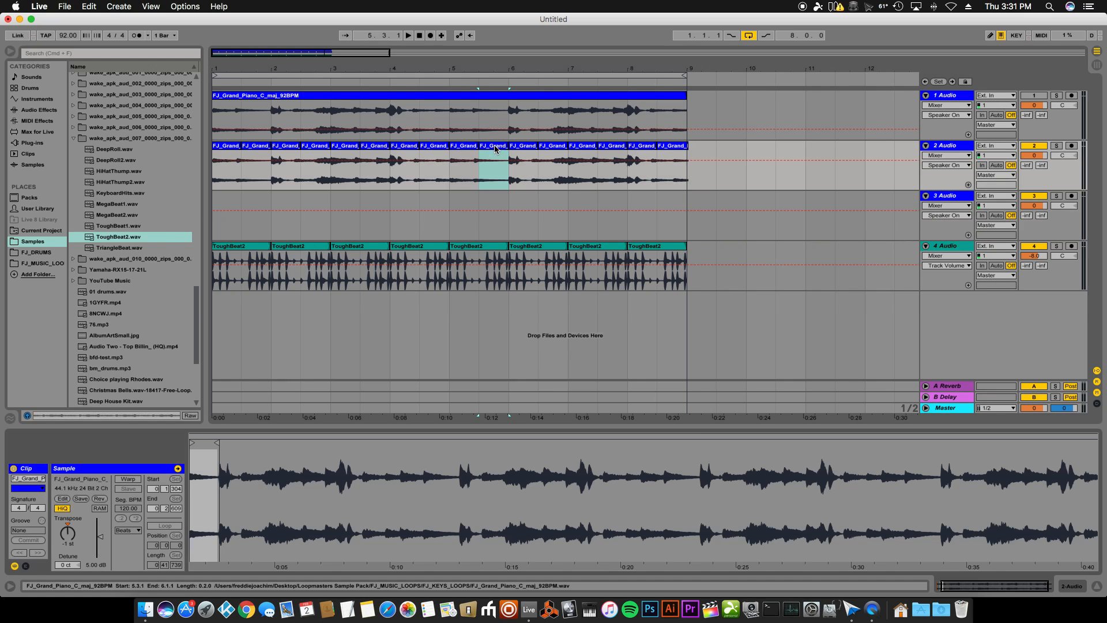
left_click_drag(255, 151, 257, 206)
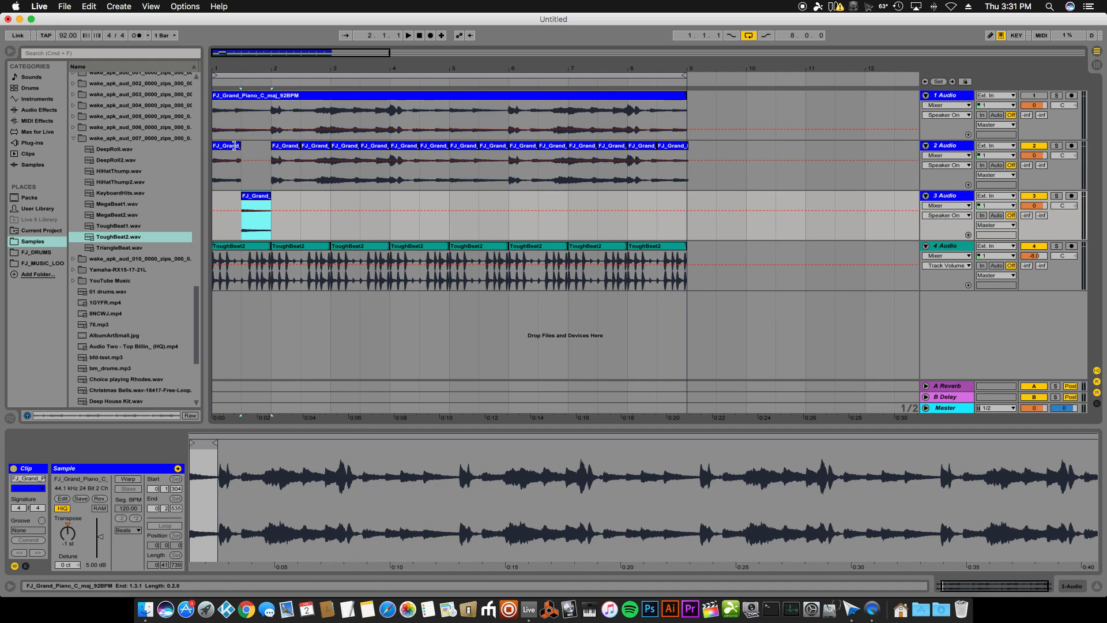
left_click_drag(309, 153, 310, 208)
left_click_drag(382, 151, 382, 209)
left_click_drag(435, 151, 435, 209)
left_click_drag(494, 152, 493, 209)
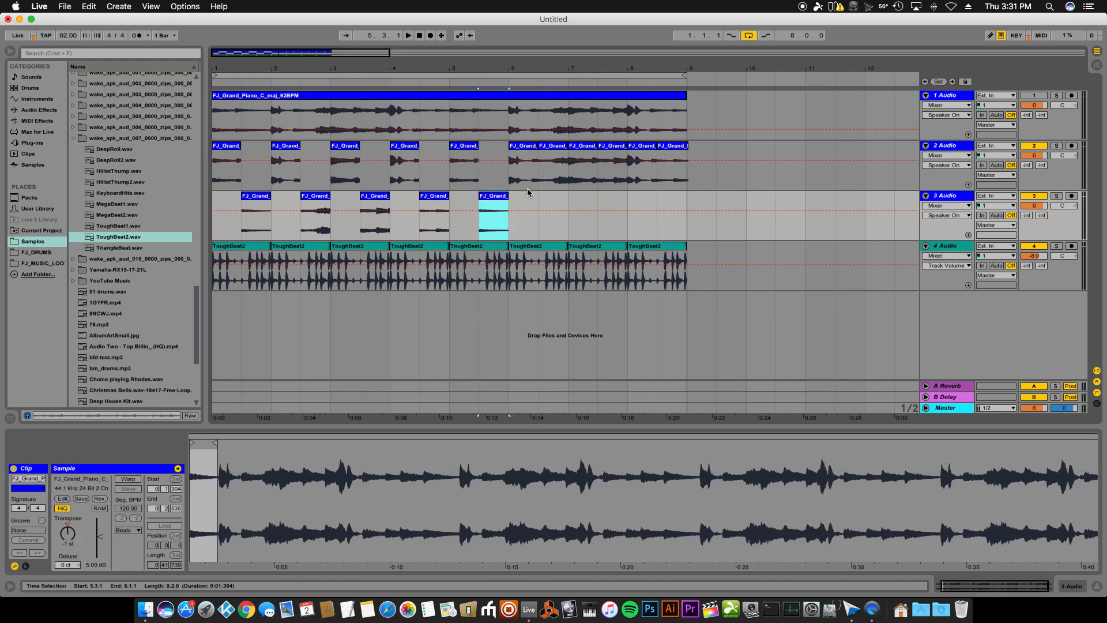
left_click_drag(555, 153, 553, 209)
left_click_drag(612, 151, 613, 230)
left_click_drag(670, 154, 662, 208)
key("space")
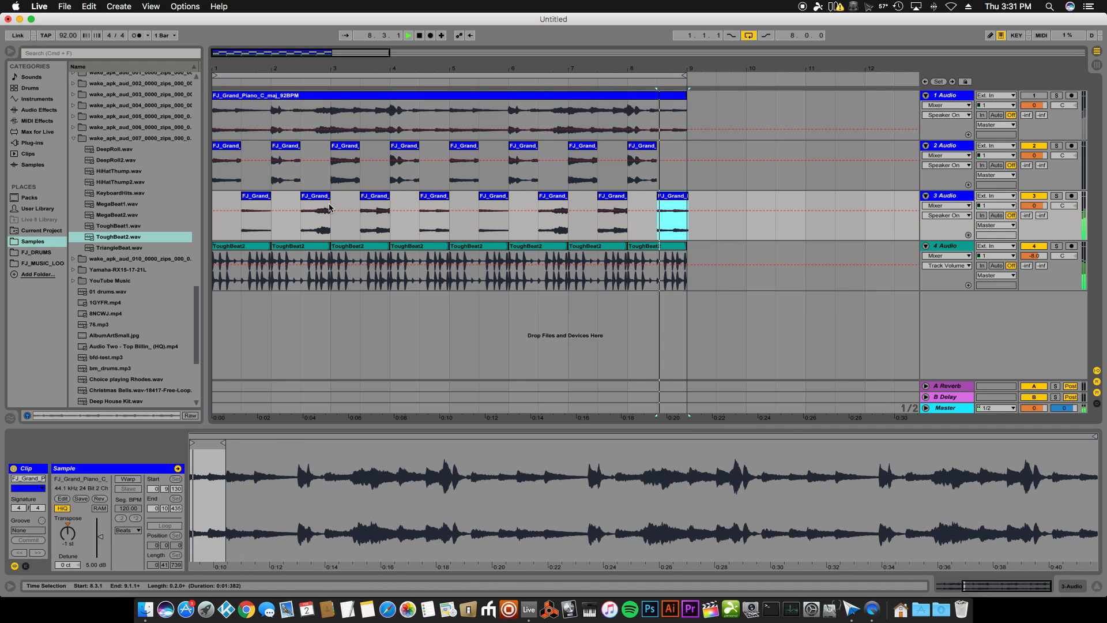
left_click(212, 214)
key("space")
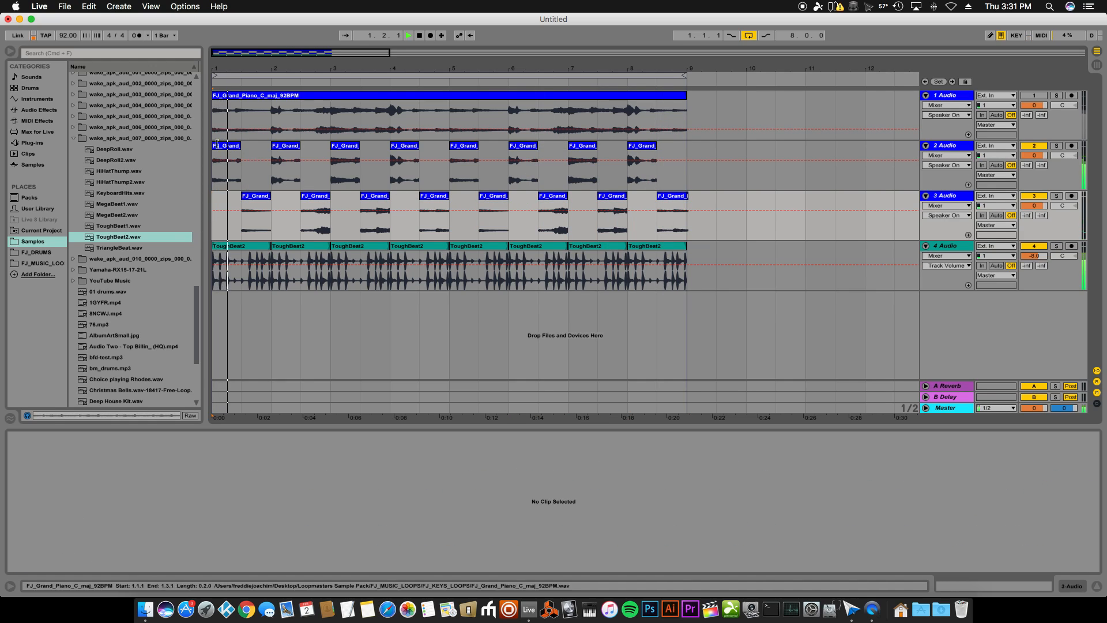
Duplicate each remaining slice on the upper chopped piano track into the half-bar gap after it, through to bar 9.
left_click(219, 148)
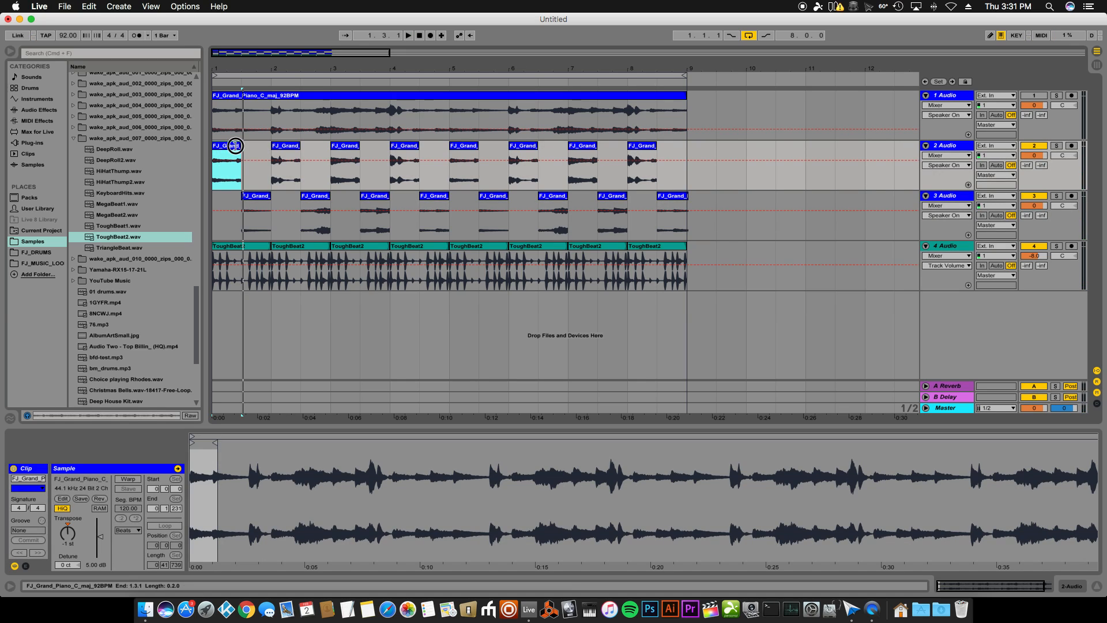
key("super+d")
key("super+d")
key("super+d")
key("super+d")
key("super+d")
key("super+d")
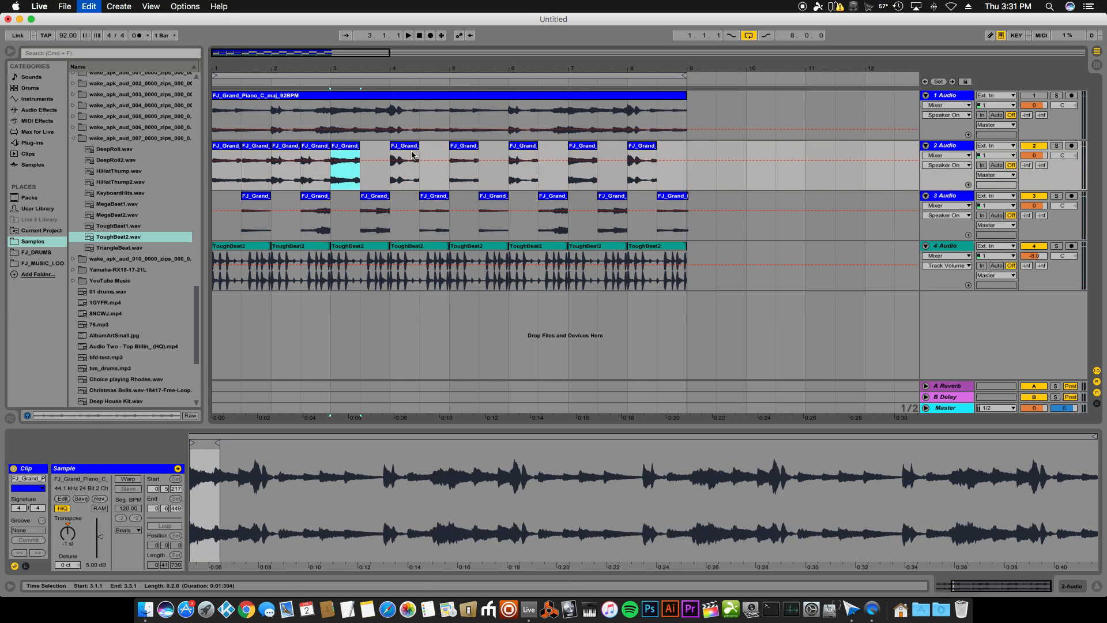
key("super+d")
key("super+d")
key("super+d")
key("super+d")
key("super+d")
key("super+d")
key("super+d")
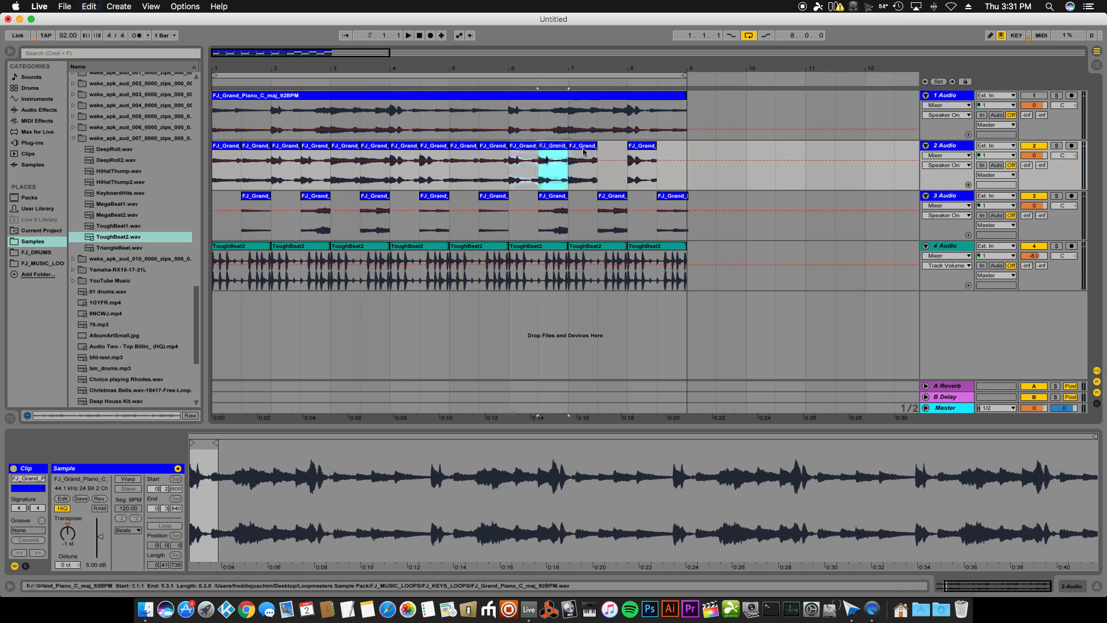
key("super+d")
key("super+d")
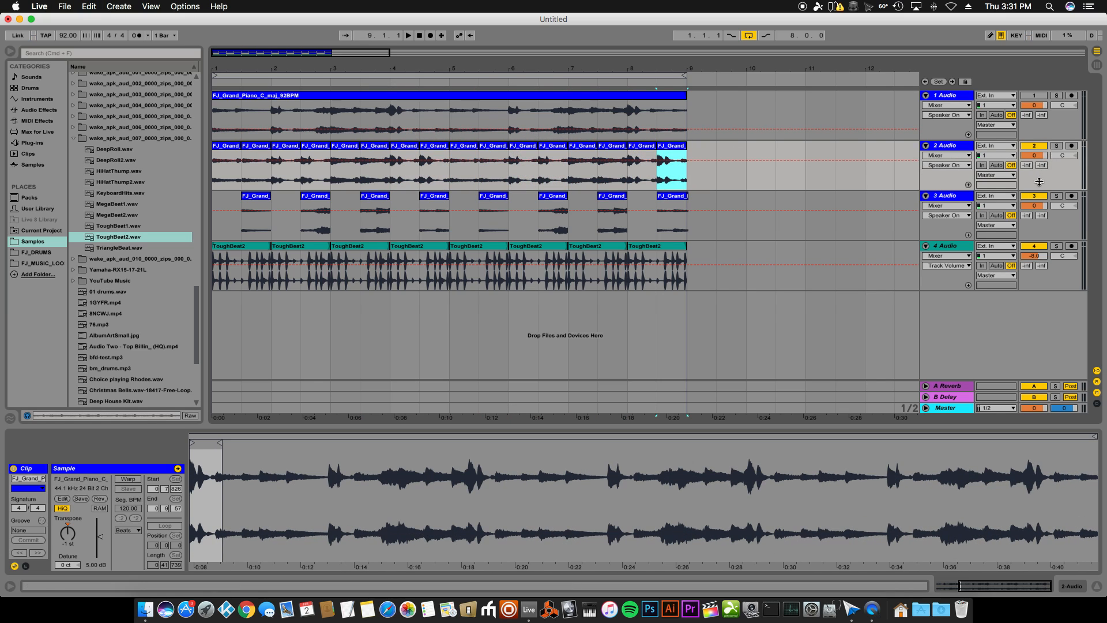
Play the repeated slices with the drums from bar 1 while the other slice track is muted.
left_click(215, 183)
key("space")
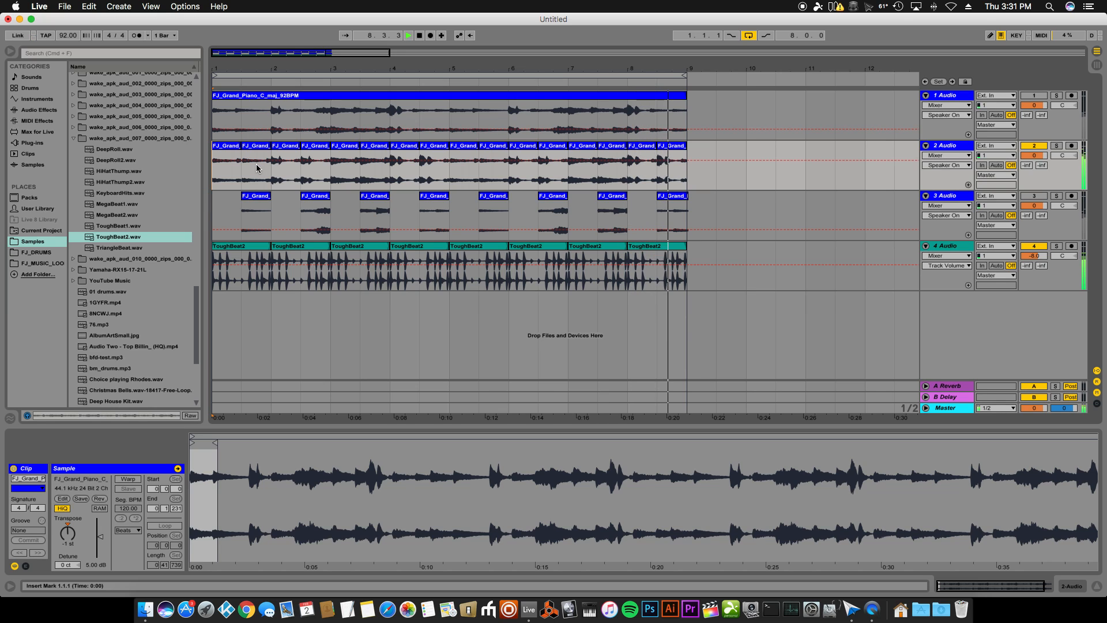
key("space")
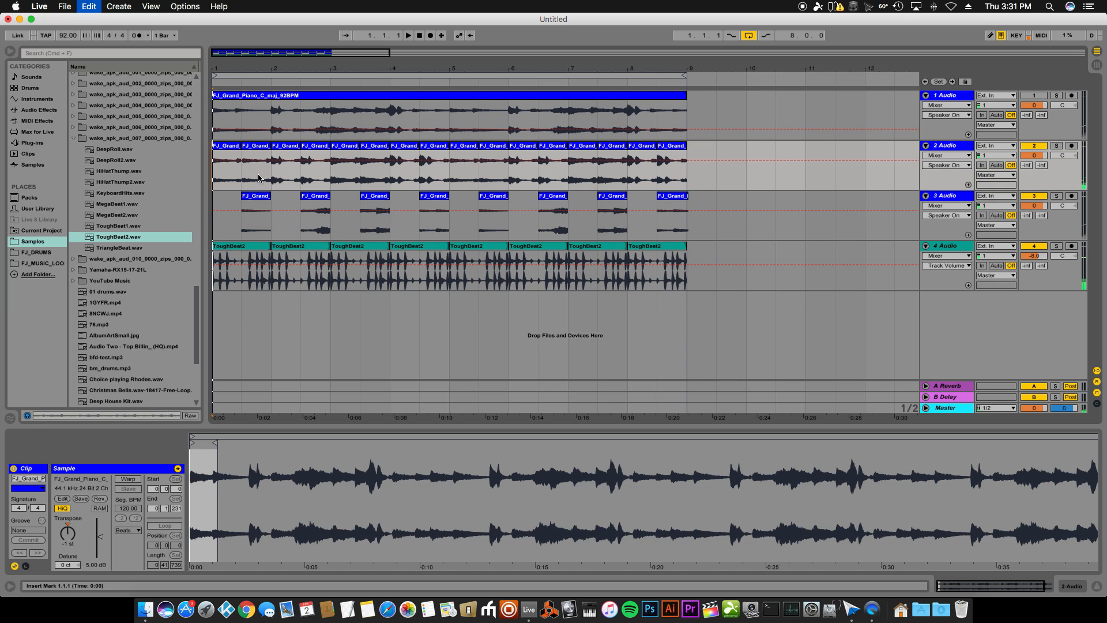
Undo the slice duplications on the upper chopped piano track.
key("super+z")
key("super+z")
key("super+z")
key("super+z")
key("super+z")
key("super+z")
key("super+z")
key("super+z")
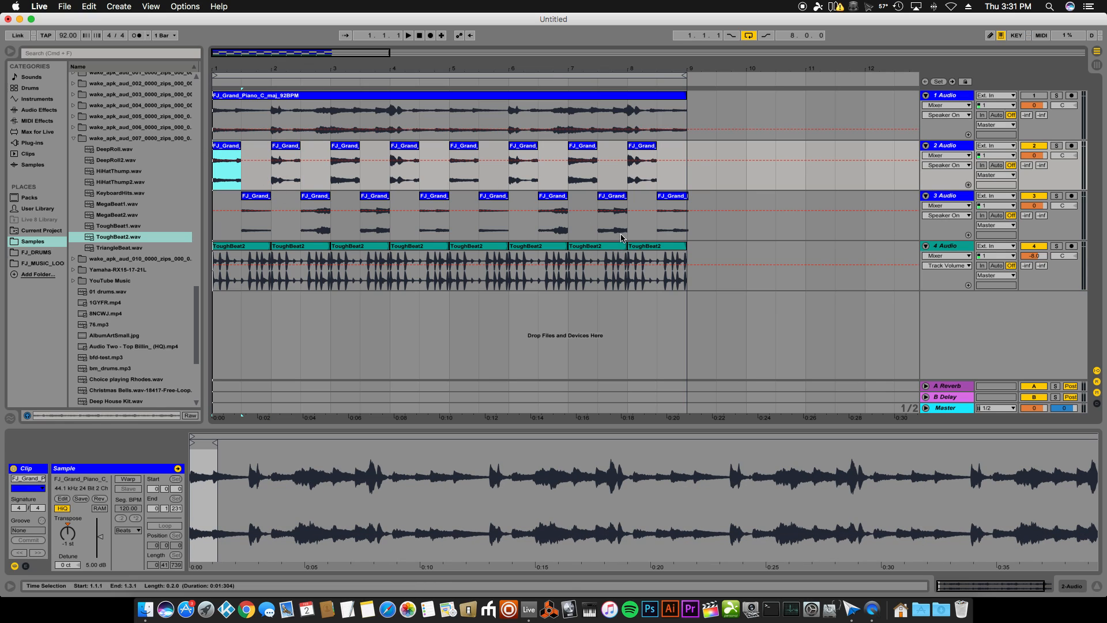
Insert an audio track above the drums and move the last half-bar piano slice to its start.
right_click(944, 237)
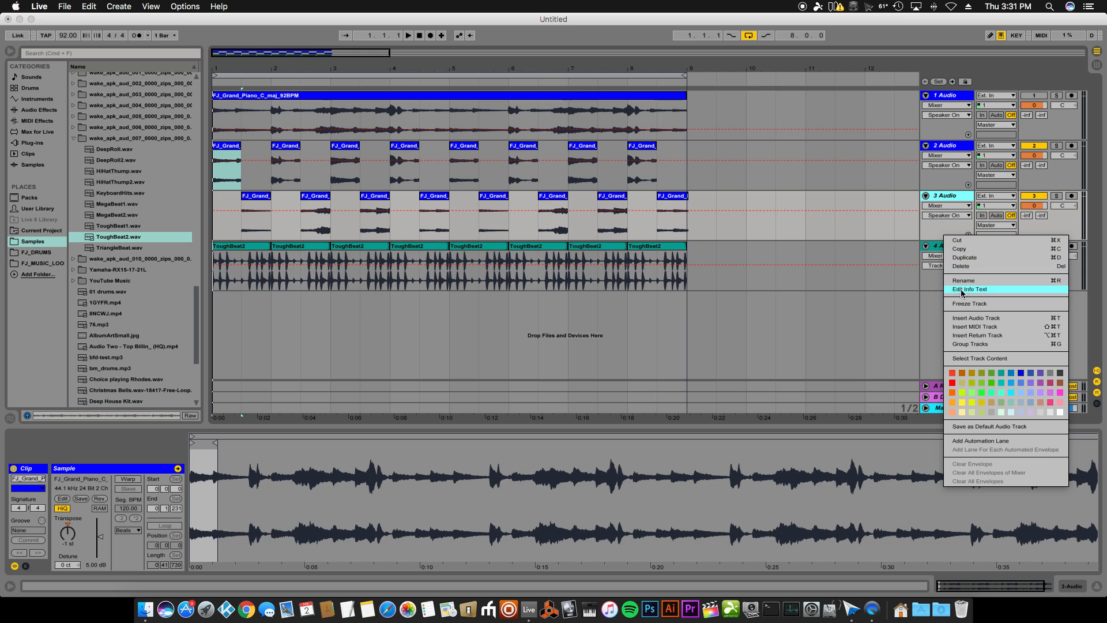
left_click(967, 317)
left_click(677, 198)
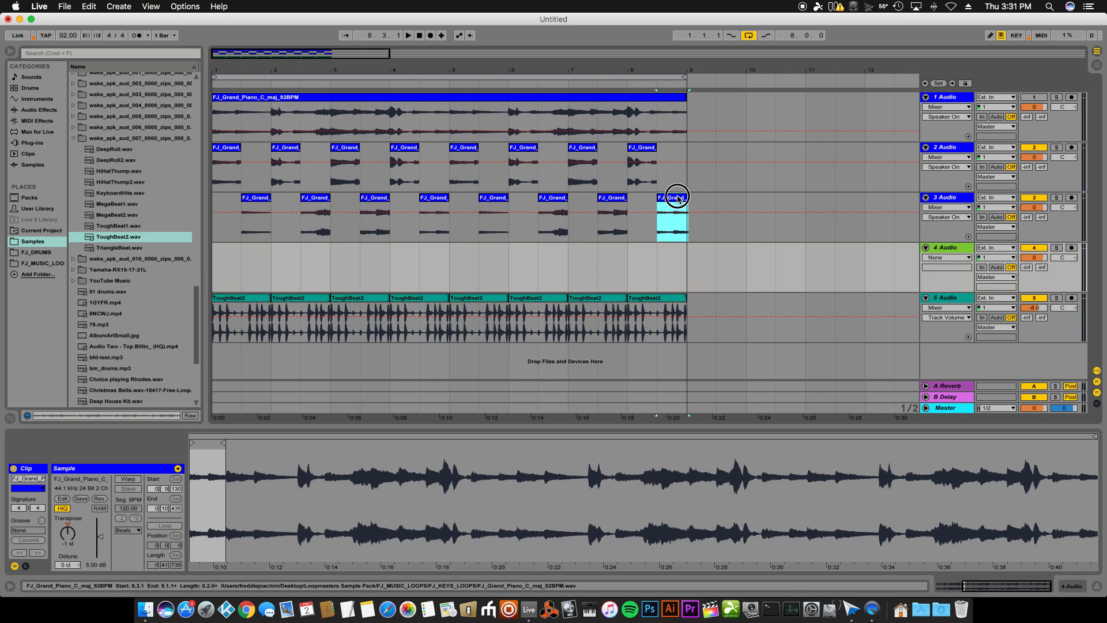
left_click_drag(687, 197, 224, 265)
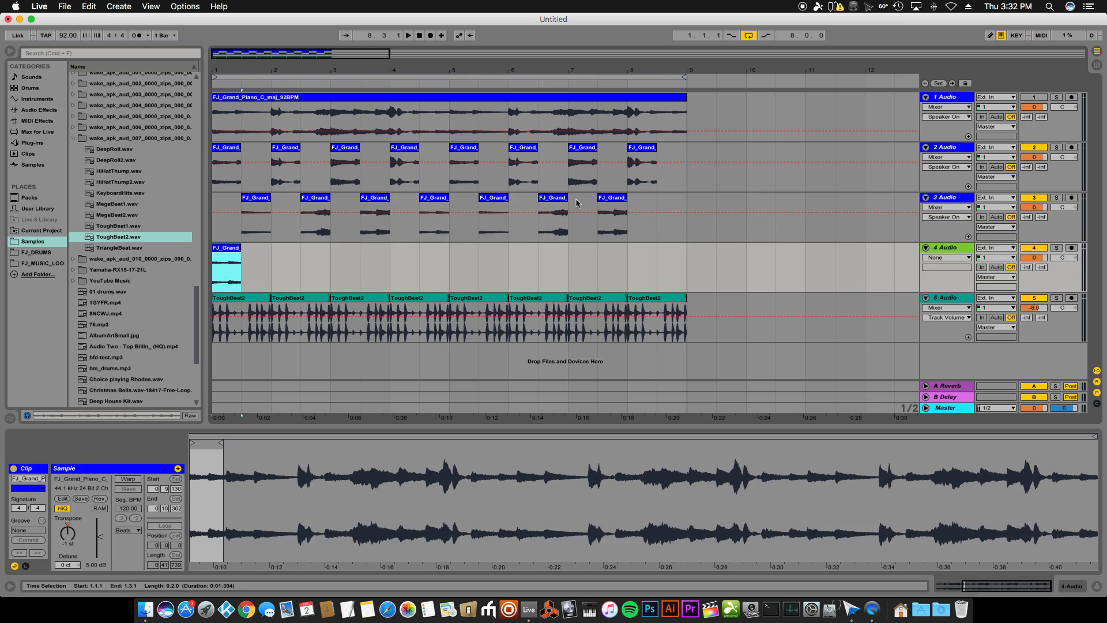
Move the slices from the last bars of the two chopped piano tracks in reverse order onto the new track, filling it to bar 5.
left_click(638, 149)
left_click_drag(638, 149, 289, 261)
left_click_drag(587, 148, 332, 266)
left_click_drag(552, 200, 346, 266)
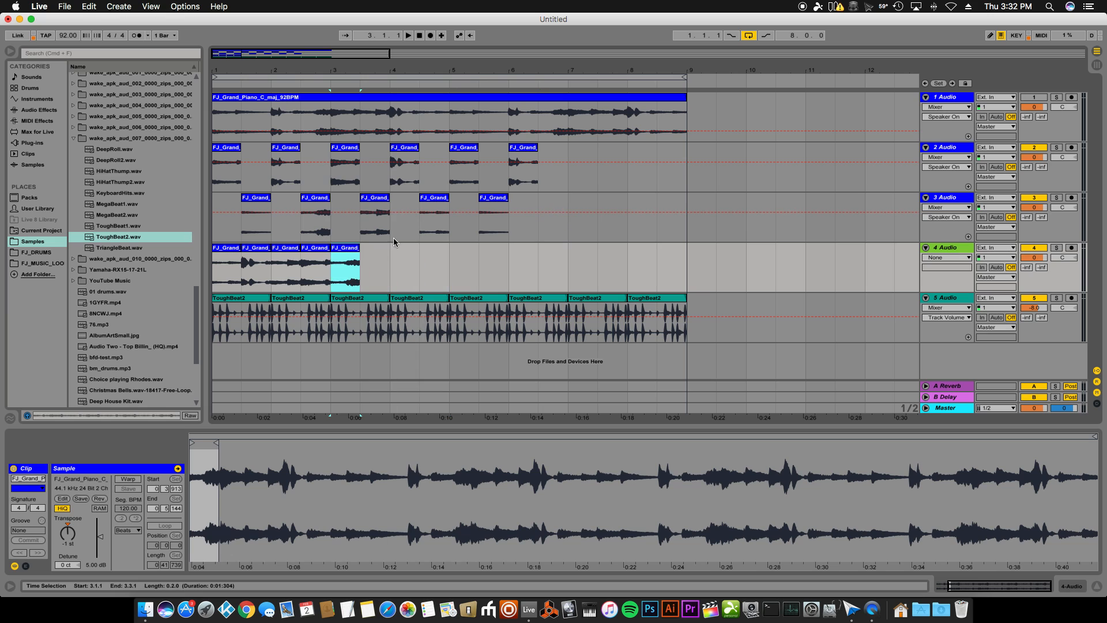
left_click_drag(517, 151, 369, 264)
left_click_drag(490, 200, 447, 228)
left_click_drag(470, 168, 439, 267)
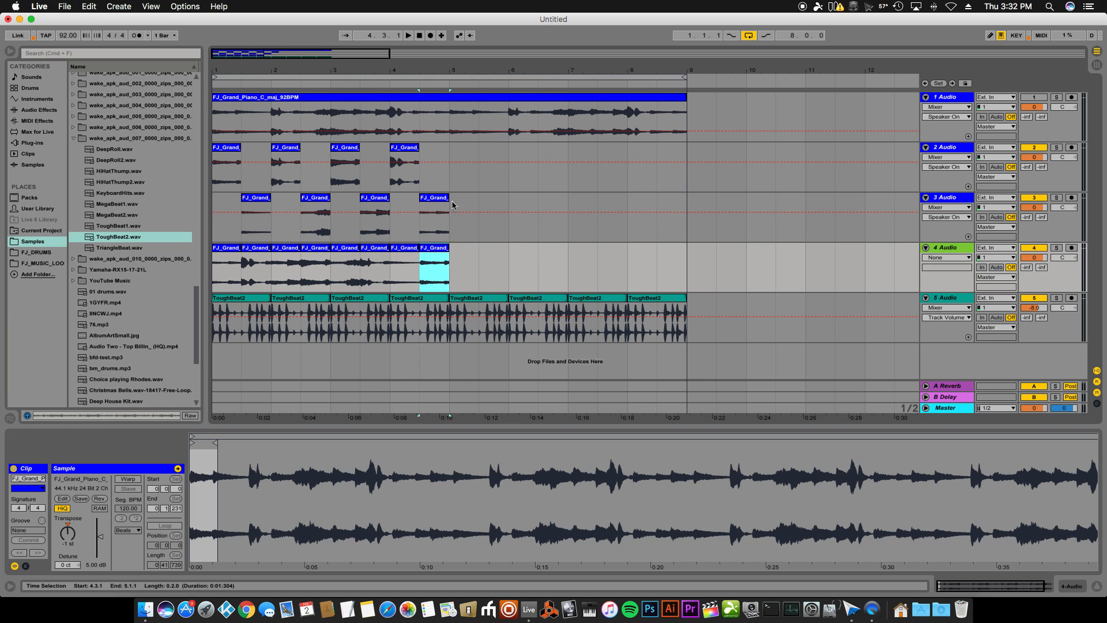
Move the remaining half-bar piano slices in reverse order onto the new track, filling it from bar 5 to bar 9.
left_click(439, 214)
left_click_drag(439, 213, 464, 263)
left_click_drag(404, 149, 493, 263)
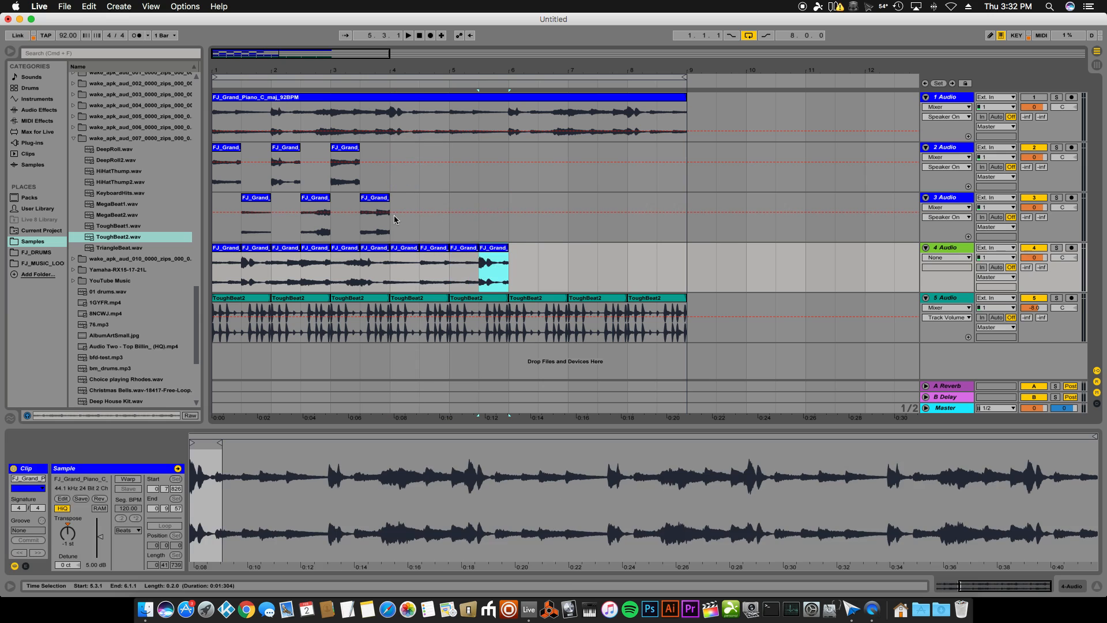
left_click_drag(380, 199, 517, 267)
left_click_drag(348, 147, 547, 263)
left_click_drag(316, 198, 582, 263)
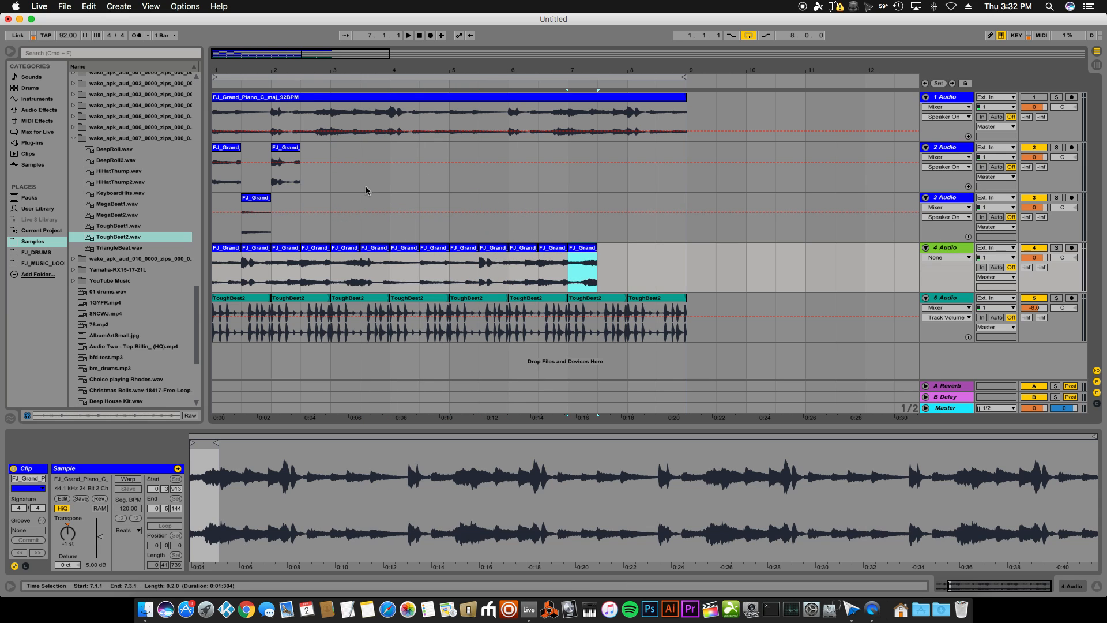
left_click_drag(302, 161, 593, 266)
left_click(287, 148)
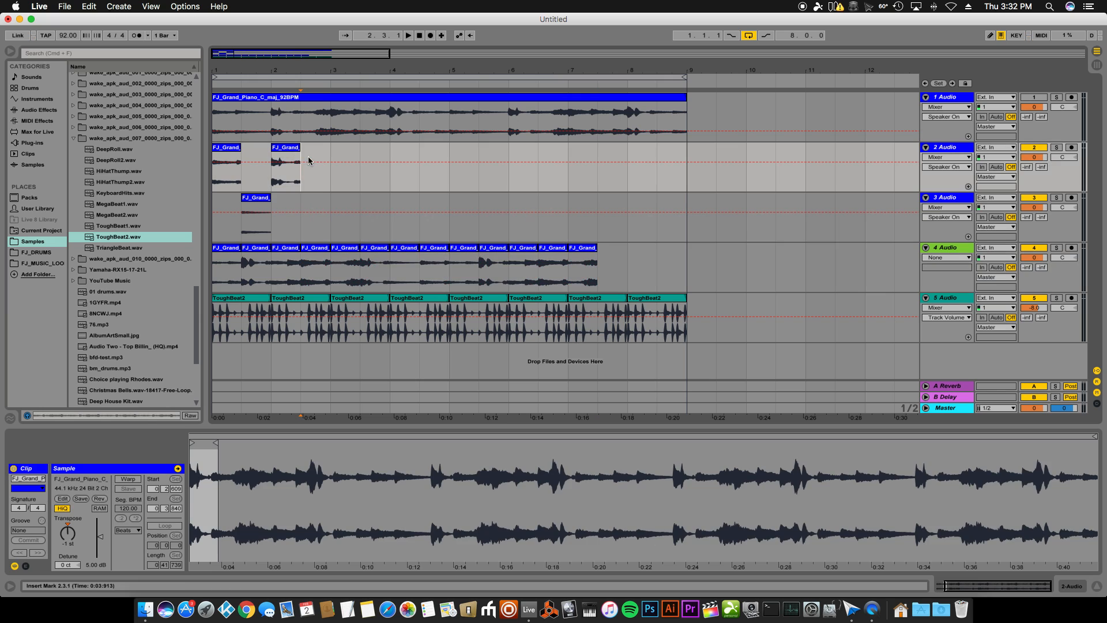
left_click_drag(288, 148, 651, 273)
left_click(627, 269)
left_click_drag(234, 148, 664, 272)
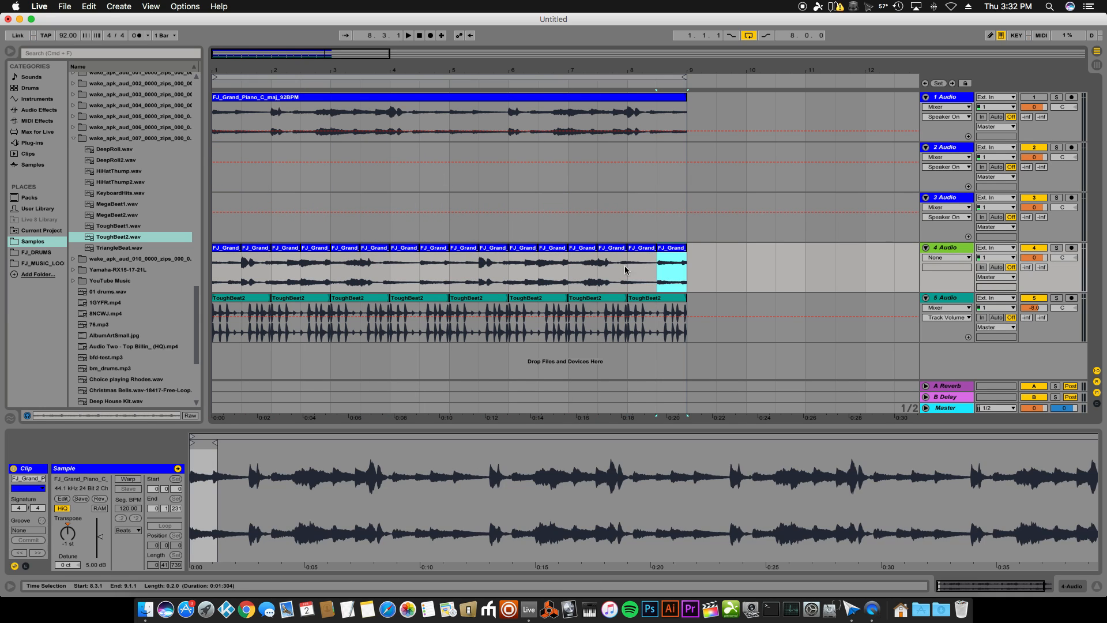
Play the full piano loop with the drums while the reversed slices are muted, and transpose the loop to -1 st.
left_click(212, 281)
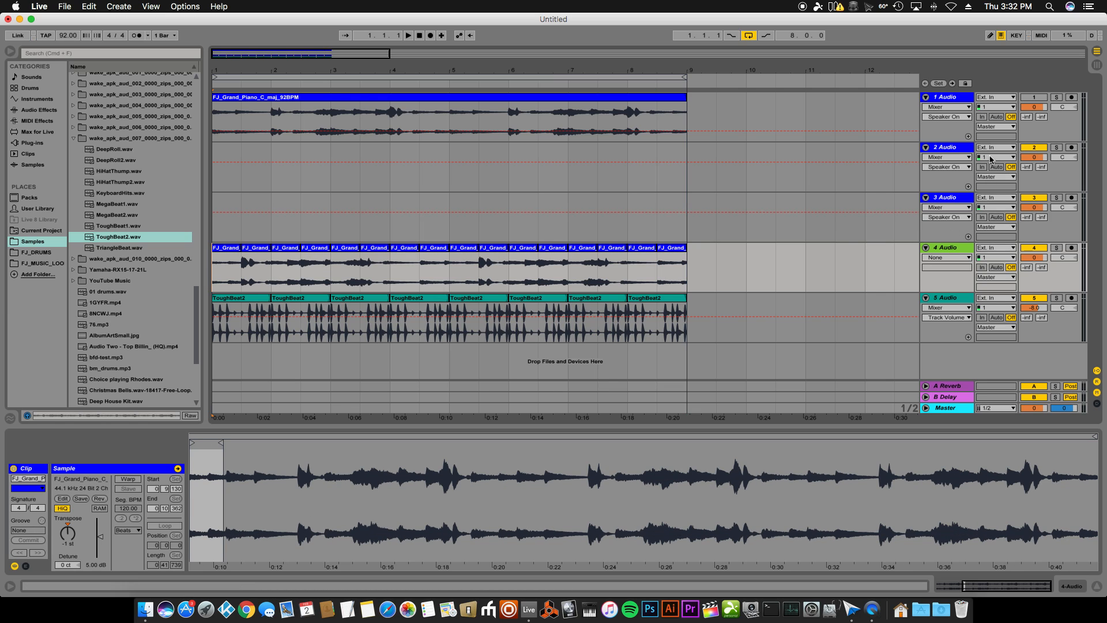
key("space")
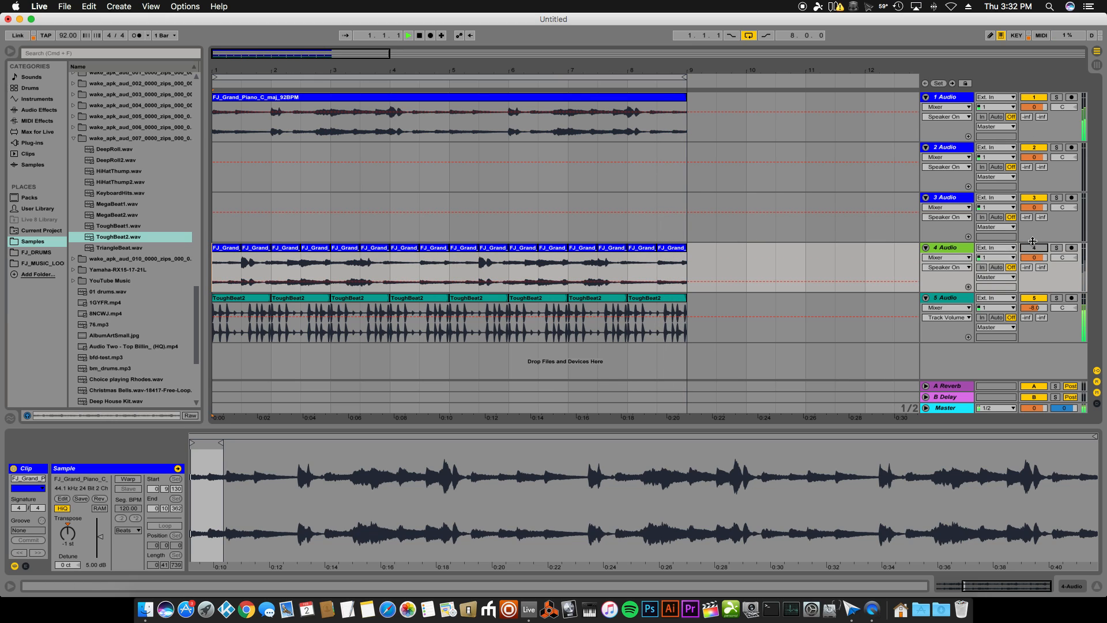
left_click(383, 97)
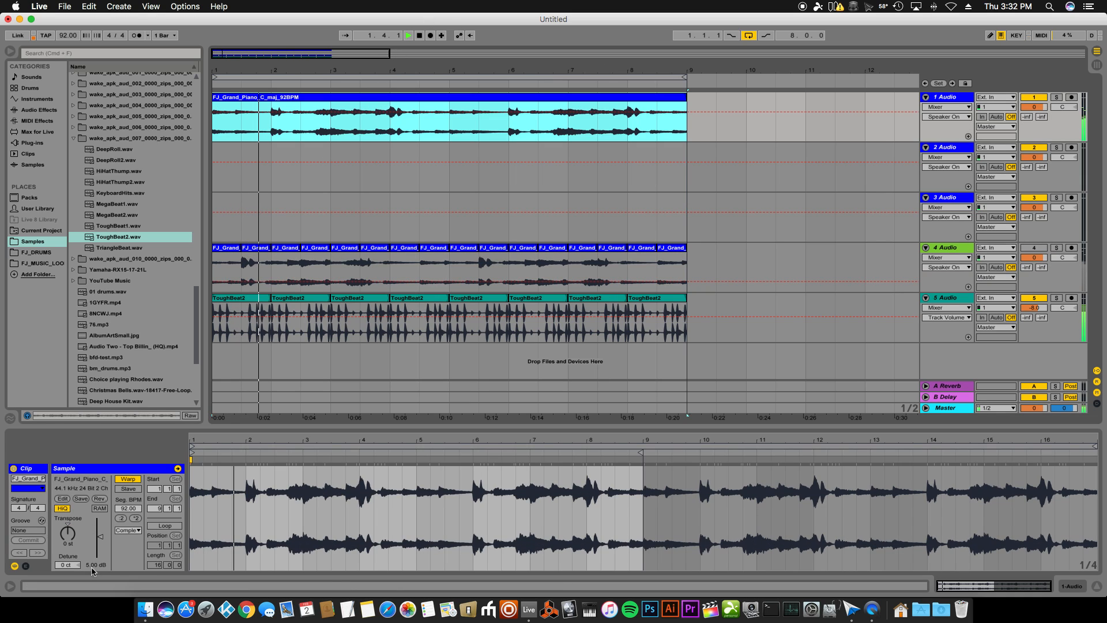
left_click(67, 542)
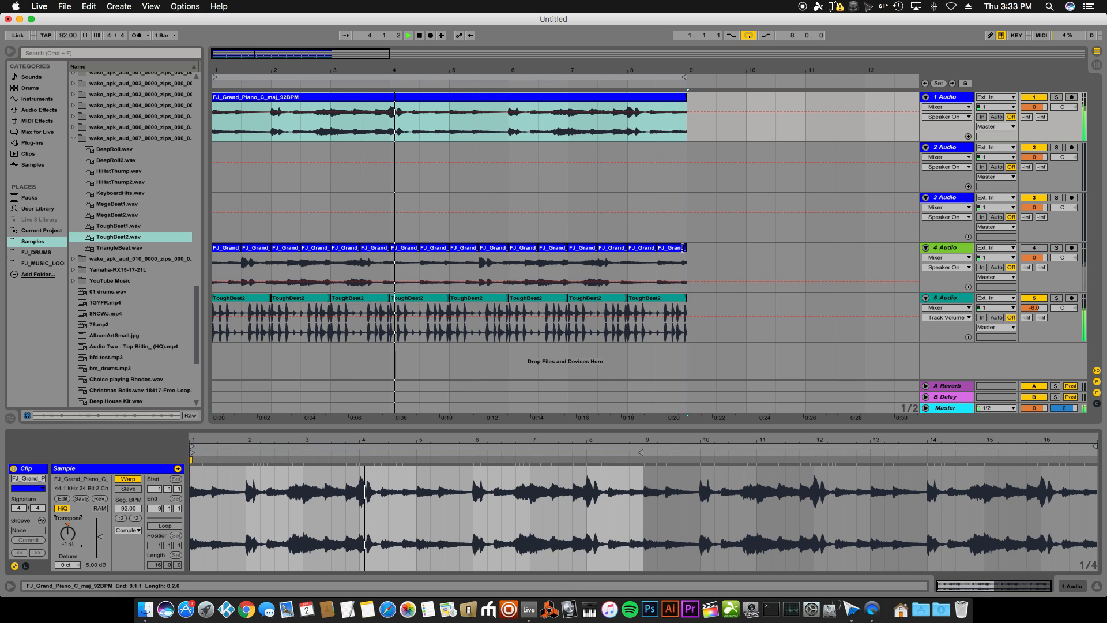
Mute the full piano loop and play the reversed slices with the drums for comparison.
left_click(1034, 248)
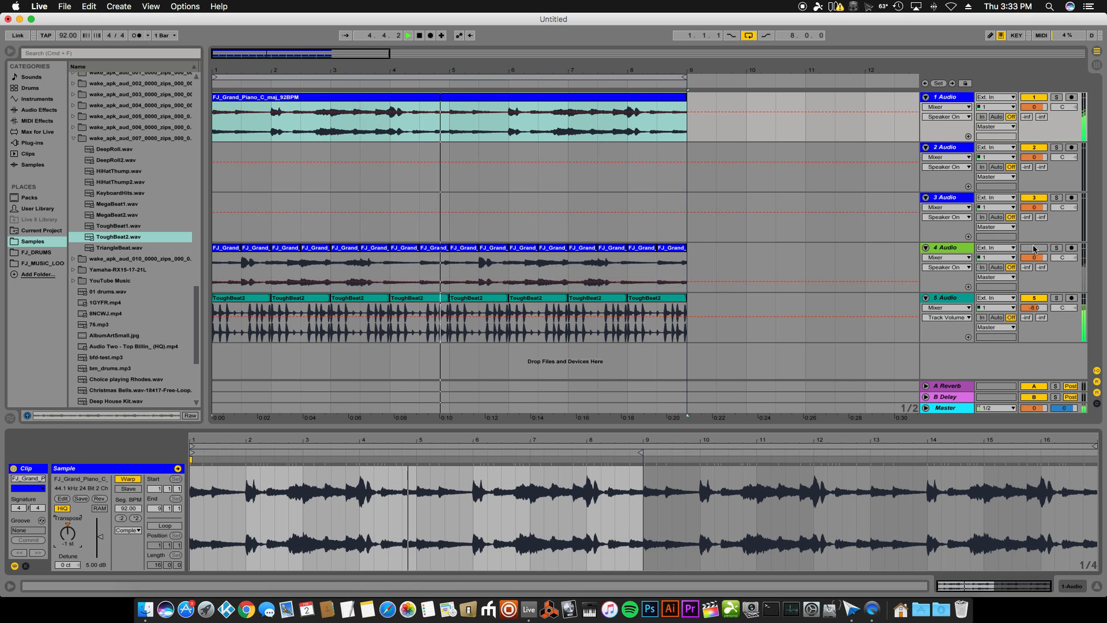
left_click(1034, 248)
left_click(1031, 97)
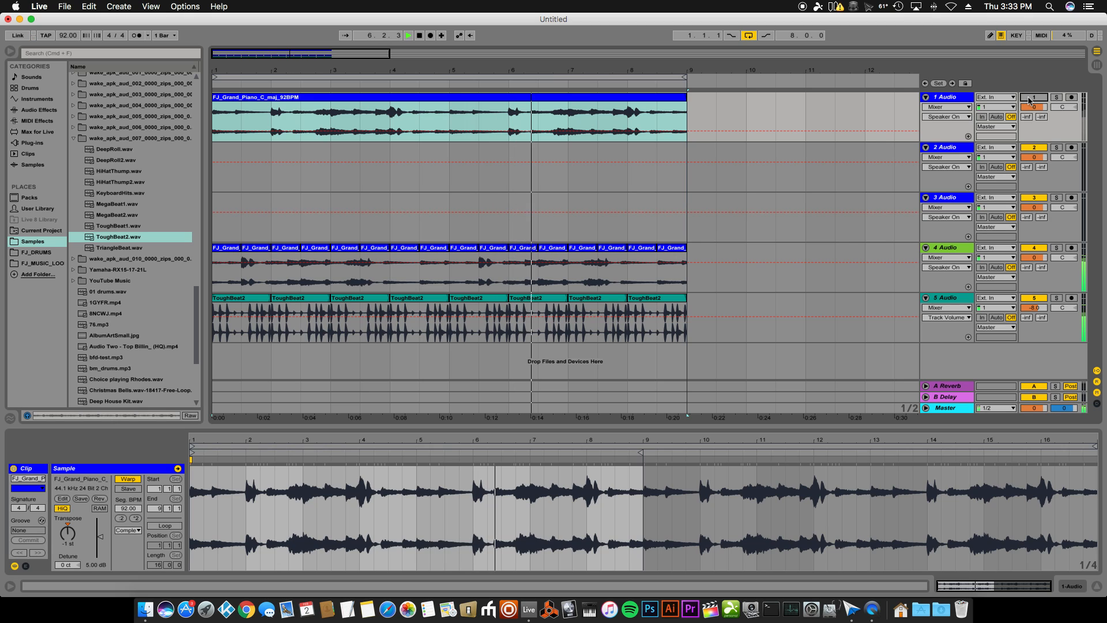
key("space")
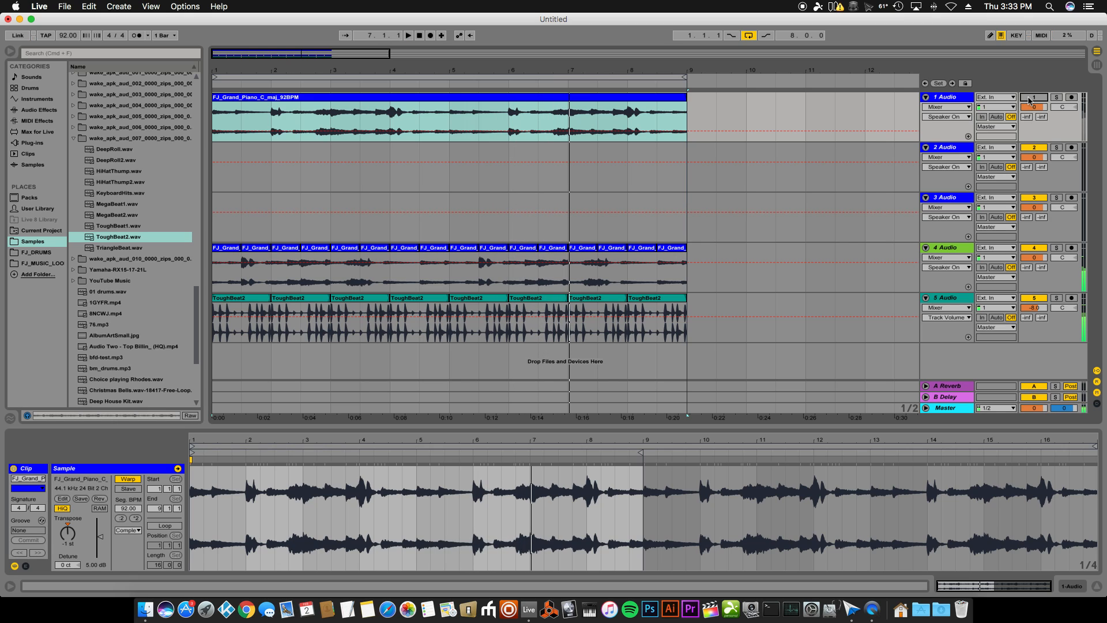
key("space")
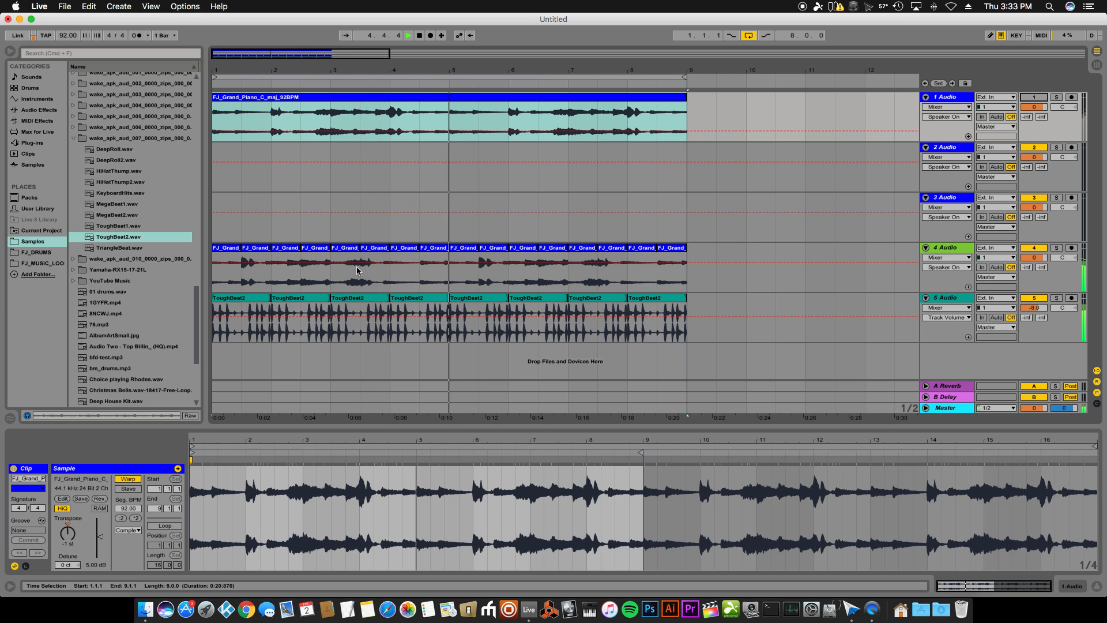
Swap the half-bar slices at 1.3 and 3.3 on the reversed piano track and play the result from bar 1.
right_click(331, 268)
left_click(309, 277)
key("space")
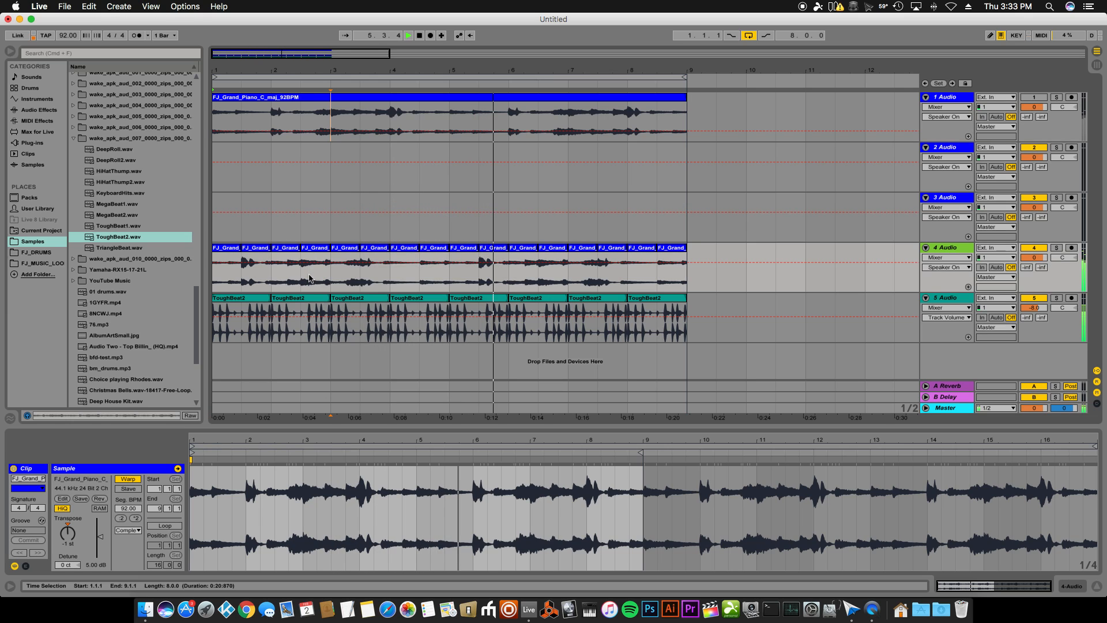
left_click_drag(255, 248, 260, 216)
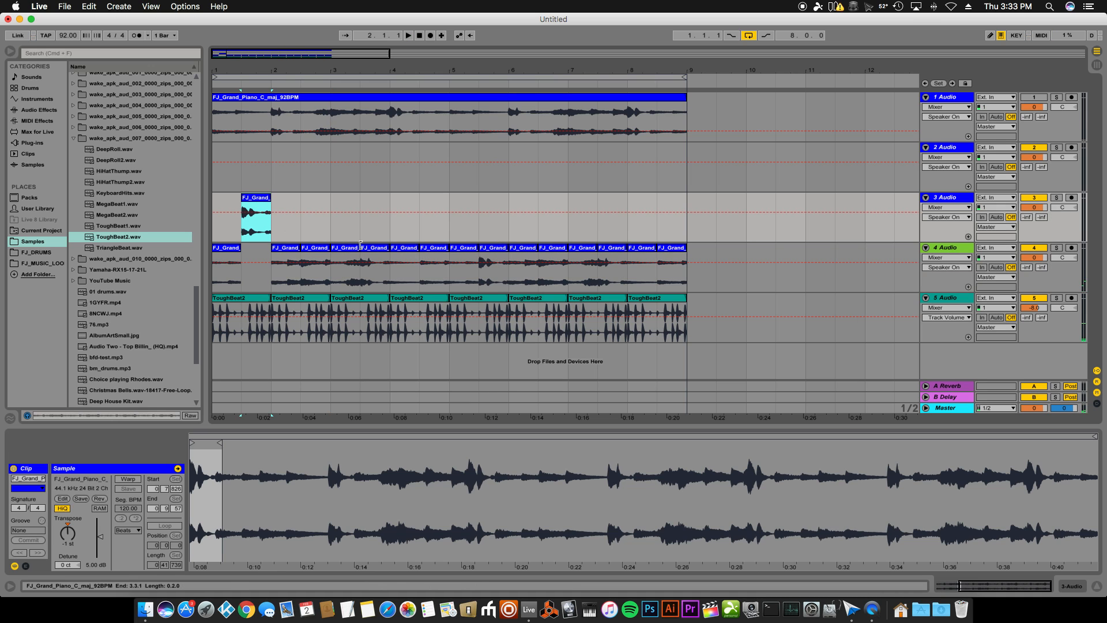
left_click_drag(366, 249, 254, 255)
left_click_drag(250, 194, 376, 249)
left_click(213, 279)
key("space")
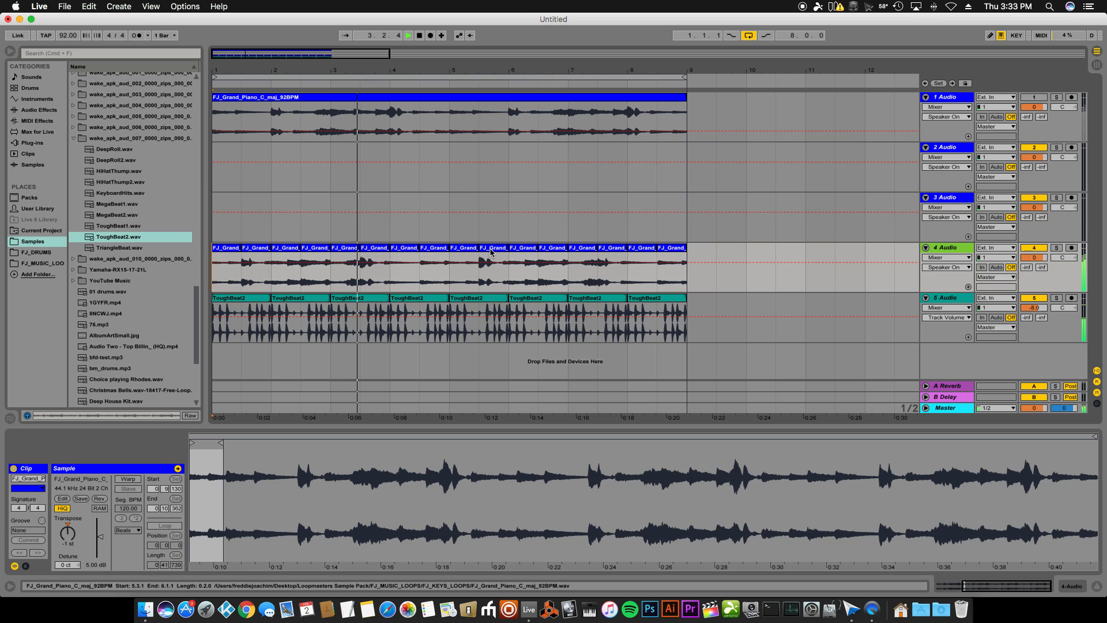
Swap the half-bar slices at 5.3 and 7.3 on the reversed piano track during playback.
left_click_drag(491, 252, 492, 202)
left_click(565, 259)
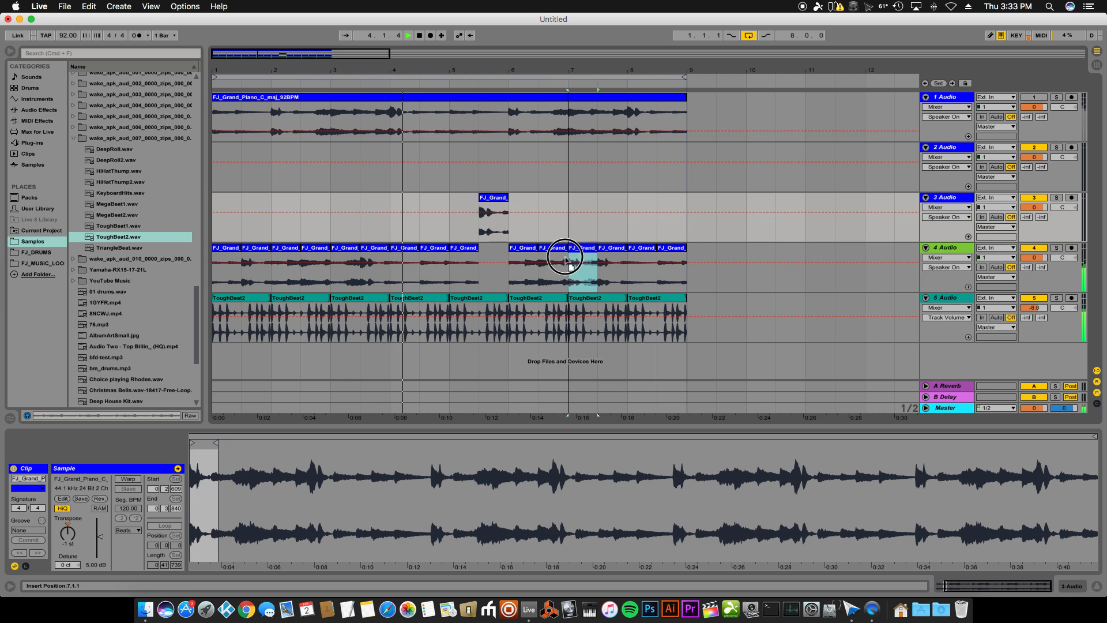
left_click(612, 258)
key("super+z")
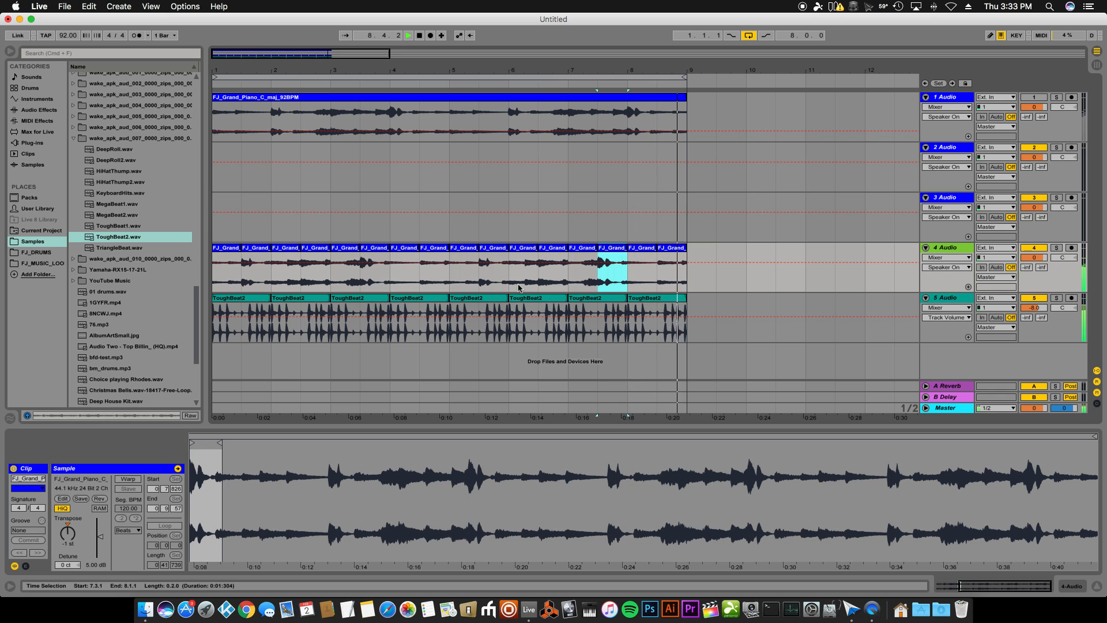
Compare the rearranged slices with the full piano loop over the drums by switching which piano track is muted.
left_click(387, 281)
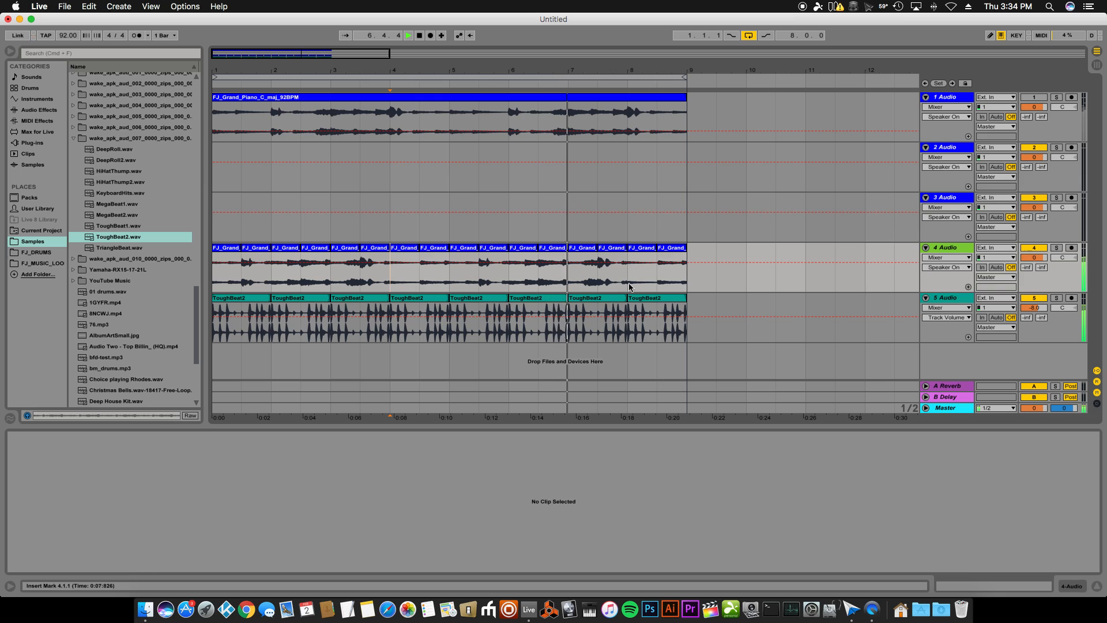
left_click(945, 249)
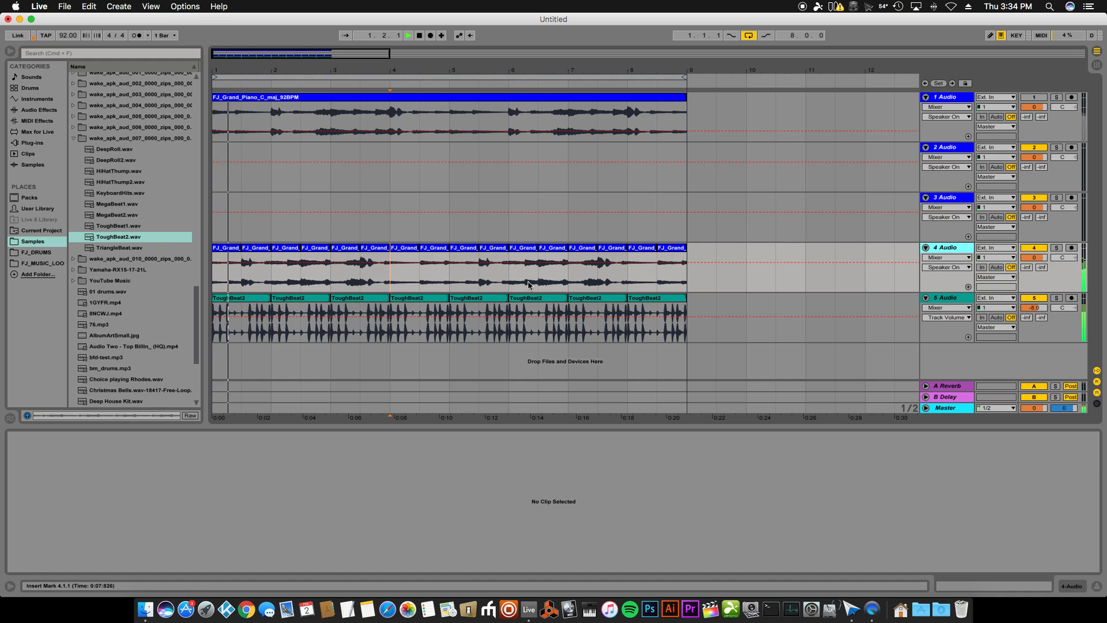
left_click(1044, 111)
left_click(1039, 249)
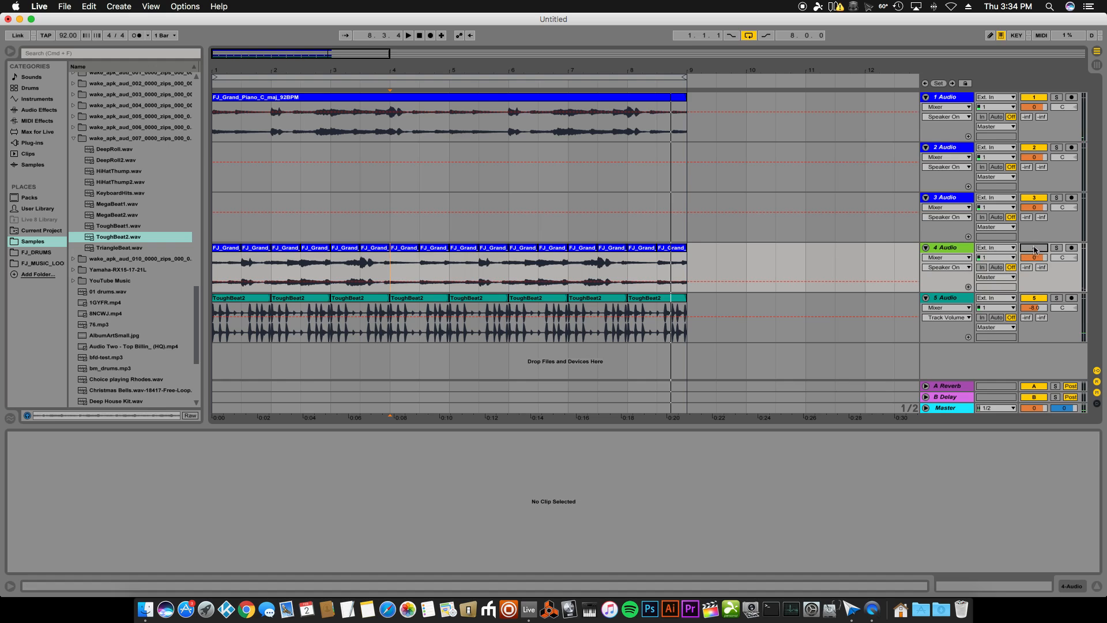
left_click(1034, 248)
key("space")
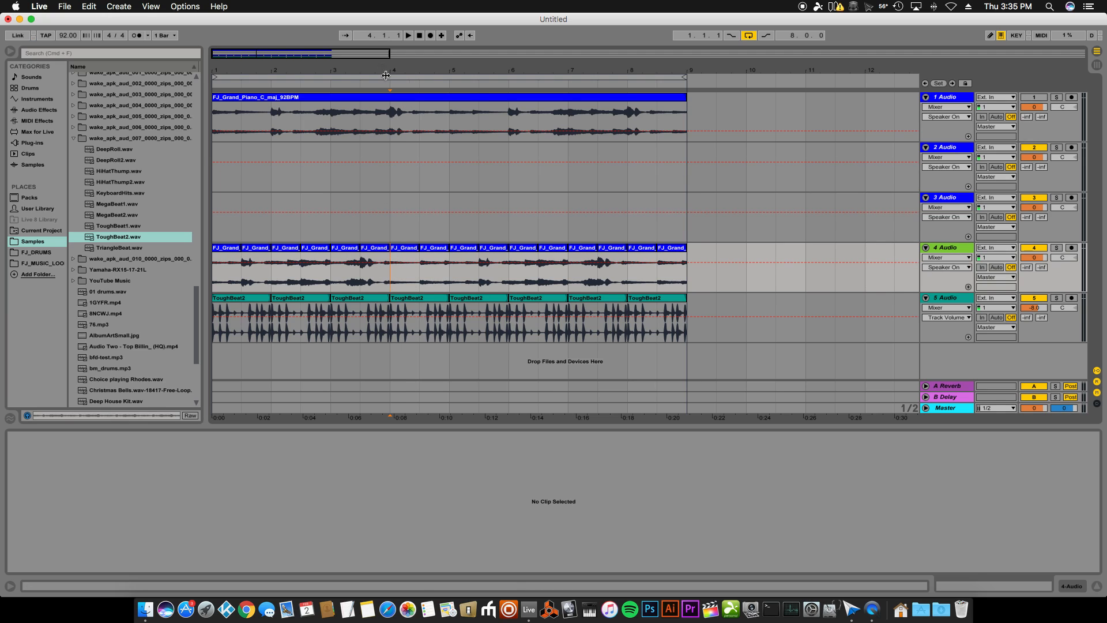
Move the five bars of slices from bar 4 onward to the start and place the former first three bars after them.
left_click(390, 281)
left_click_drag(389, 281, 212, 280)
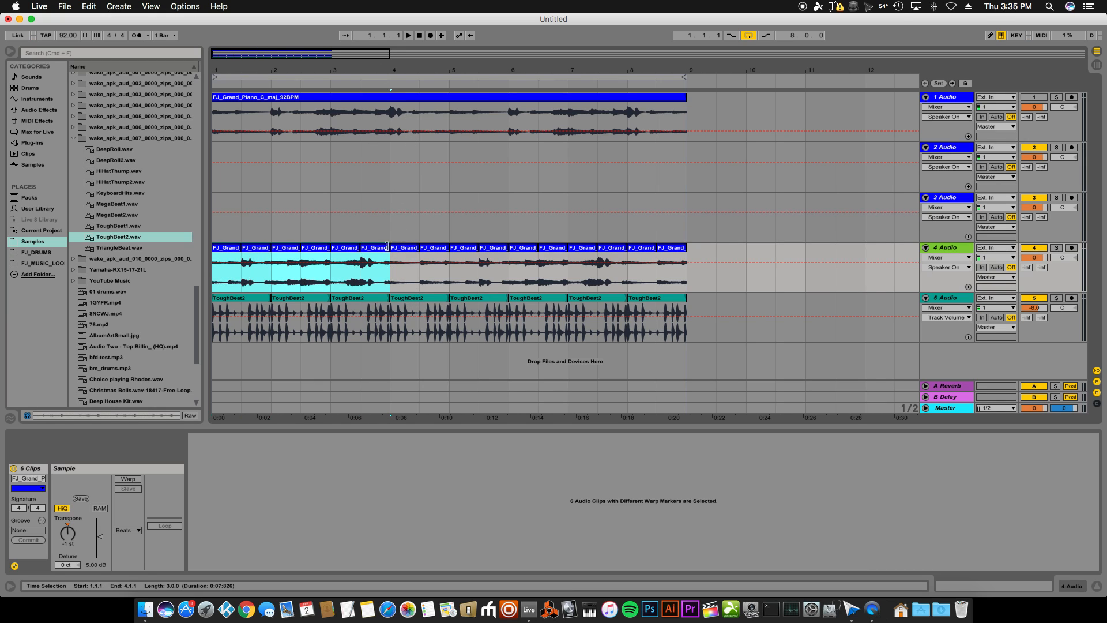
left_click(390, 258)
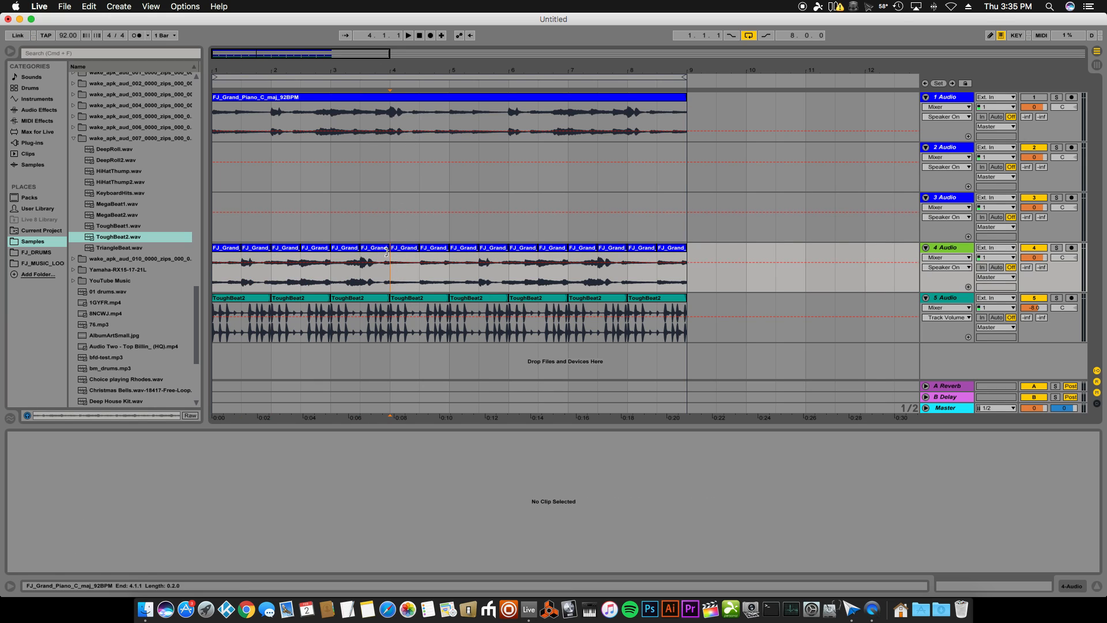
left_click_drag(390, 264, 715, 259)
left_click_drag(390, 284, 865, 278)
left_click_drag(409, 249, 231, 249)
Play the reordered piano slices with the drums from bar 1.
left_click(214, 285)
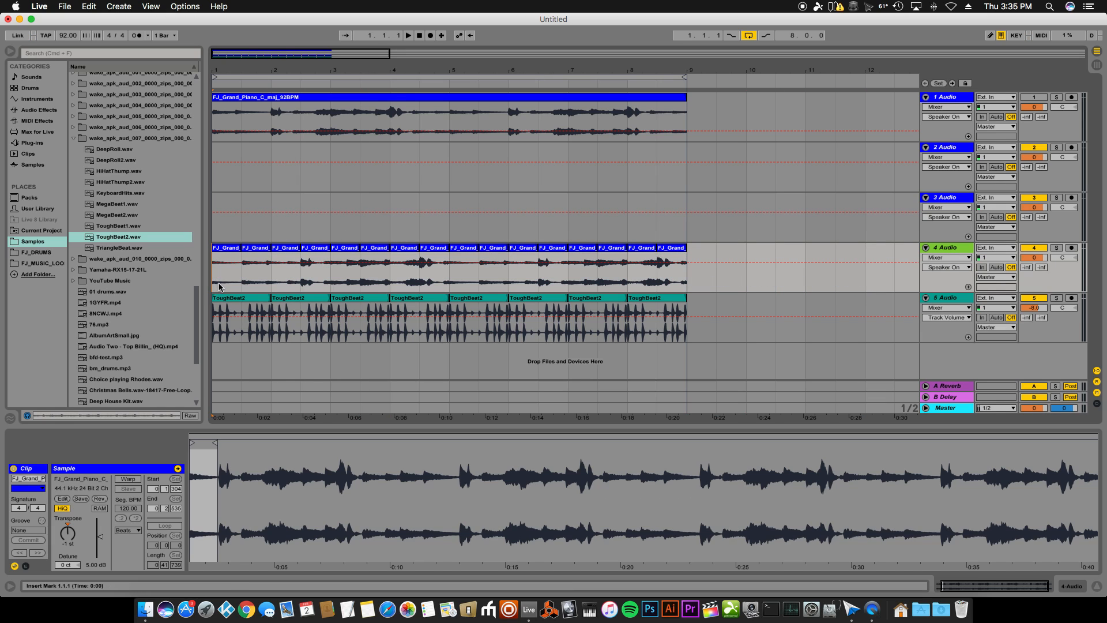
key("space")
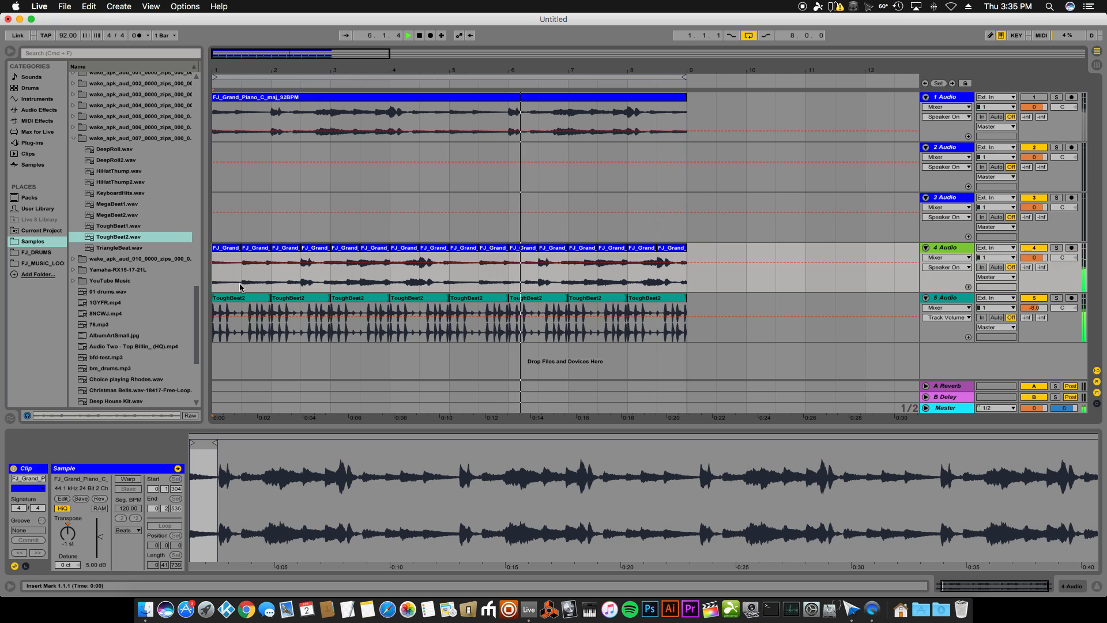
key("space")
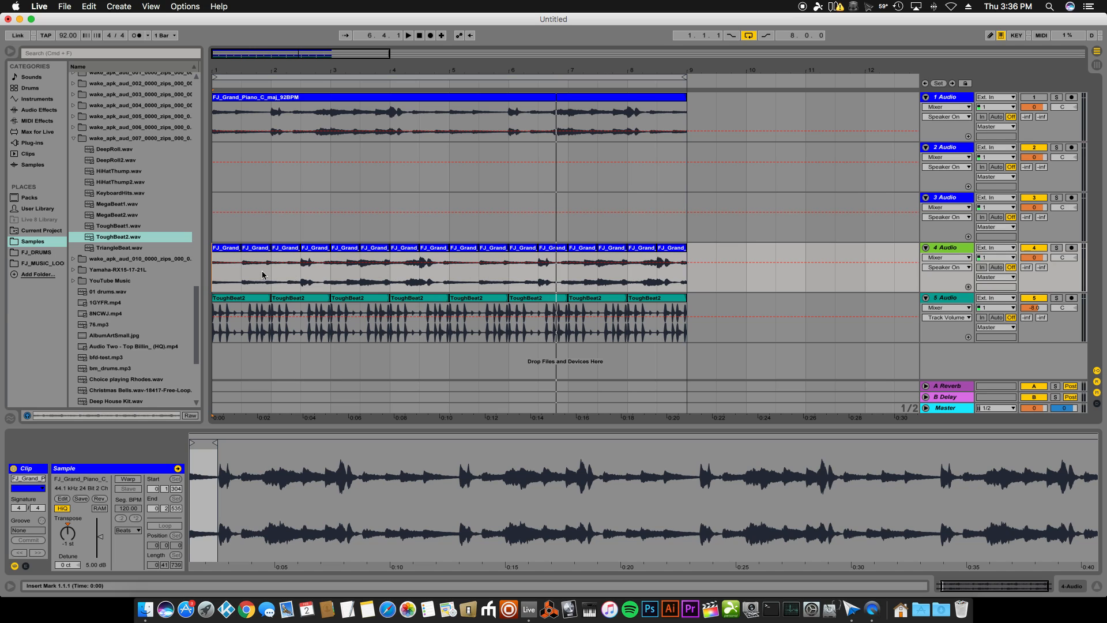
key("space")
Split the first six half-bar piano slices into one-beat slices at 1.2, 1.4, 2.2, 2.4, 3.2 and 3.4.
left_click(222, 284)
key("plus")
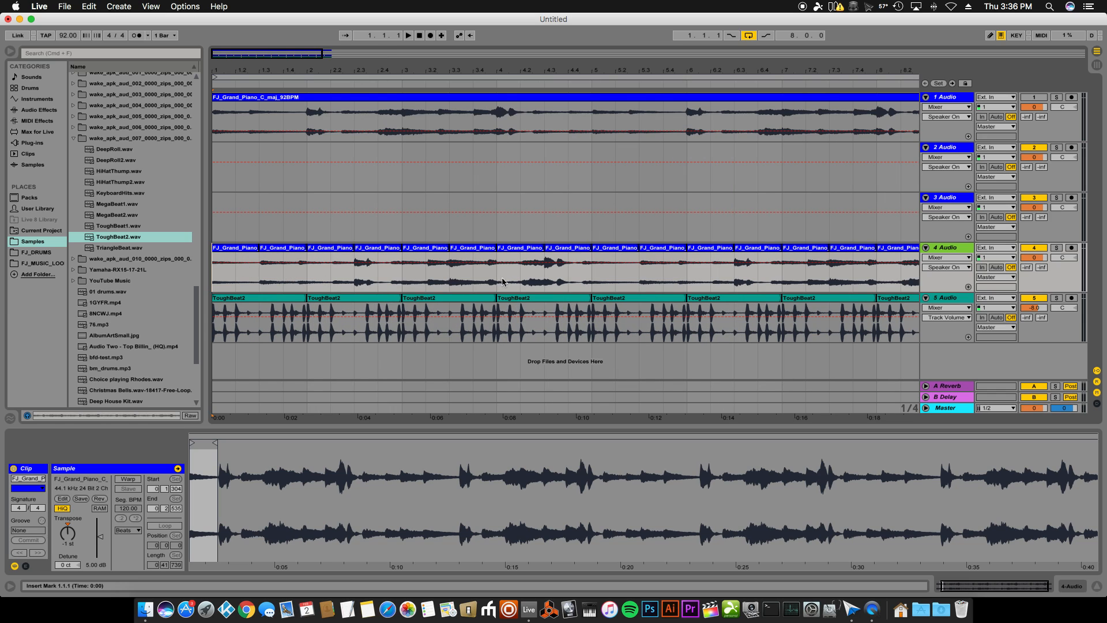
left_click(237, 278)
key("super+e")
left_click(284, 276)
key("super+e")
left_click(330, 276)
key("super+e")
left_click(378, 278)
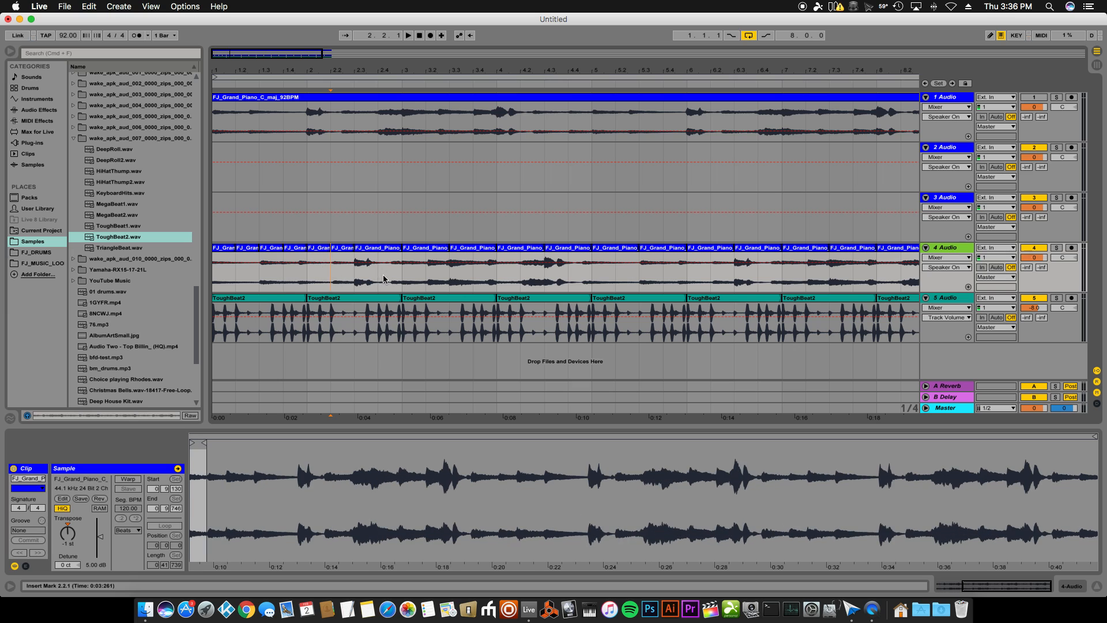
key("super+e")
left_click(426, 279)
key("super+e")
left_click(473, 280)
key("super+e")
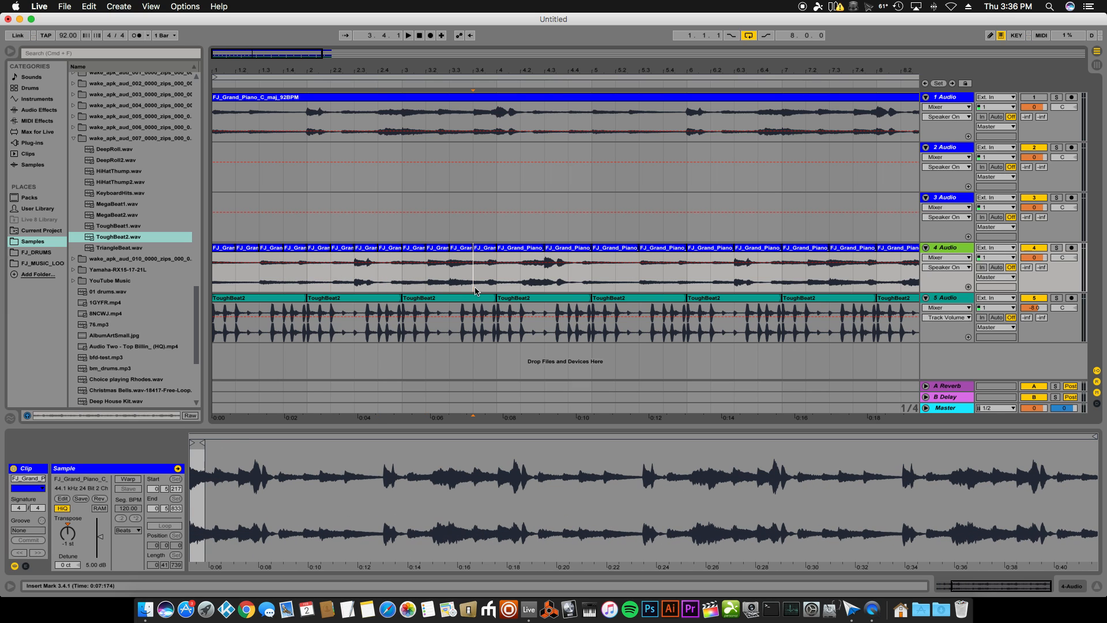
Move the one-beat slice at 1.4 to 1.2, the one at 2.4 to 1.4 and the one at 1.2 to 2.4, and play from bar 1.
left_click_drag(249, 248, 269, 228)
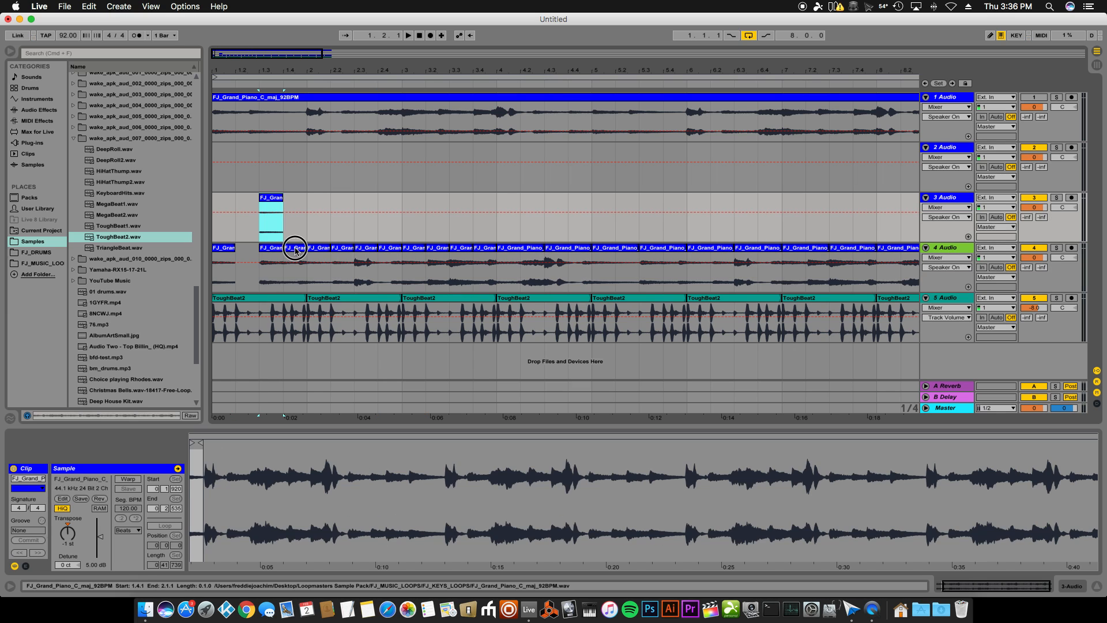
left_click(248, 271)
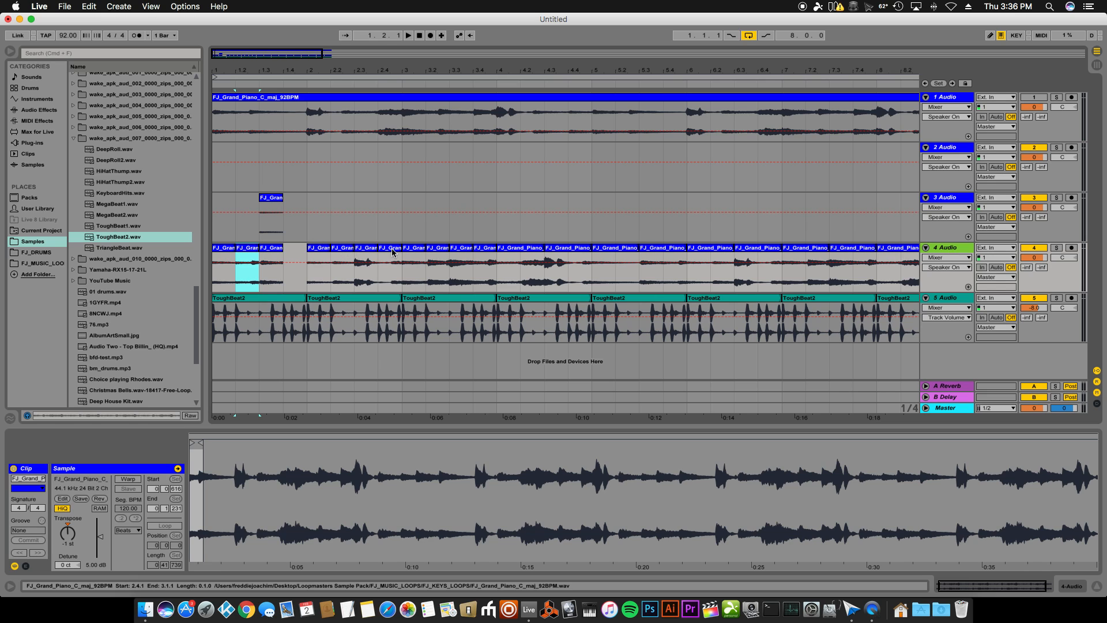
left_click_drag(392, 248, 302, 257)
left_click_drag(275, 198, 383, 257)
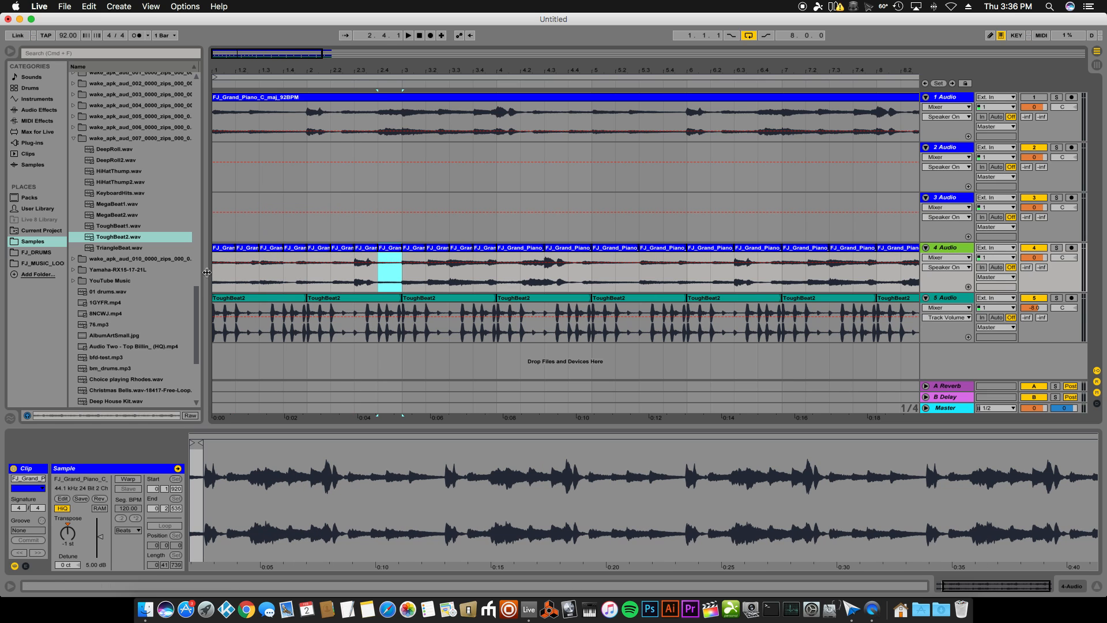
left_click(217, 281)
key("space")
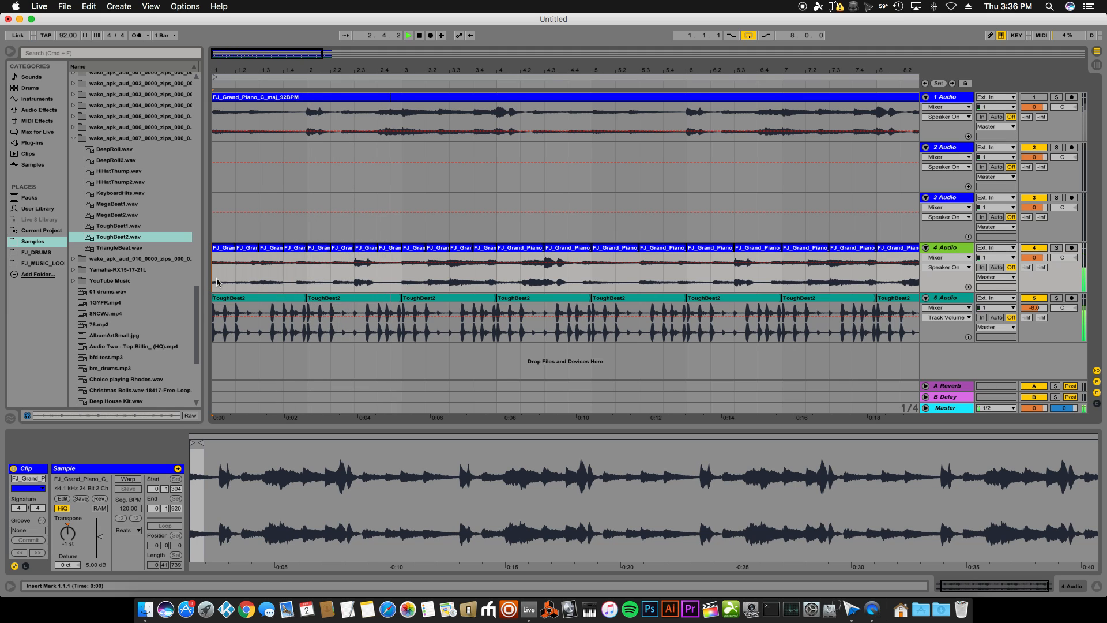
Stop playback and undo the one-beat moves and splits, back to the half-bar piano slices.
key("space")
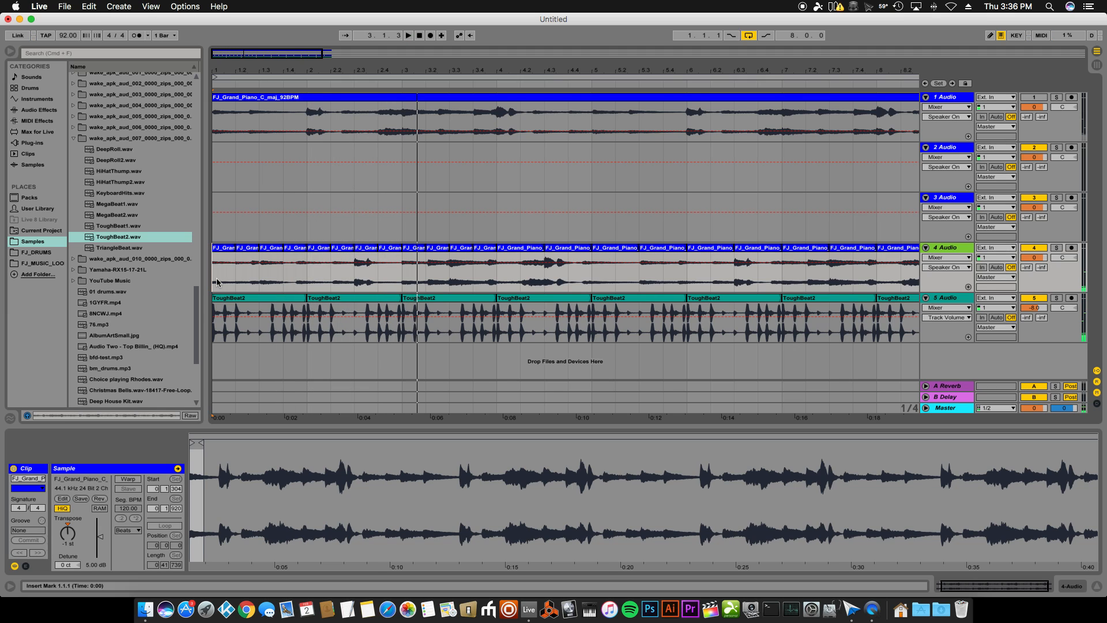
key("Left")
key("Left")
key("Left")
key("Left")
key("Left")
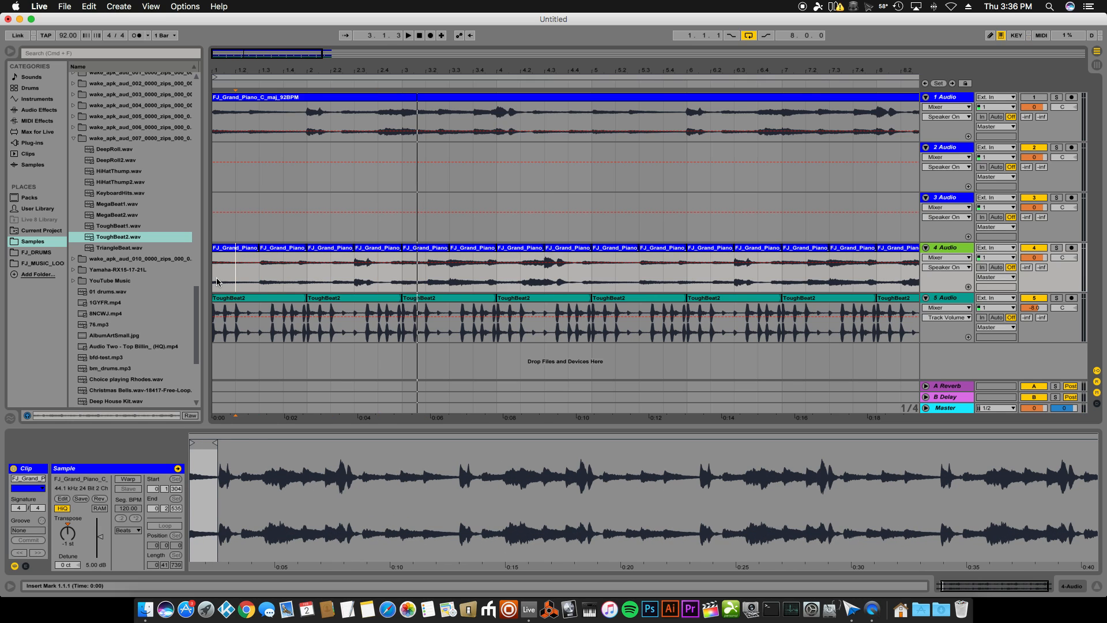
Narrow the arrangement grid to 1/16, widen it to 1/2, and place the insert mark at 2.3 on the sliced piano track.
left_click(260, 278)
key("super+1")
key("super+1")
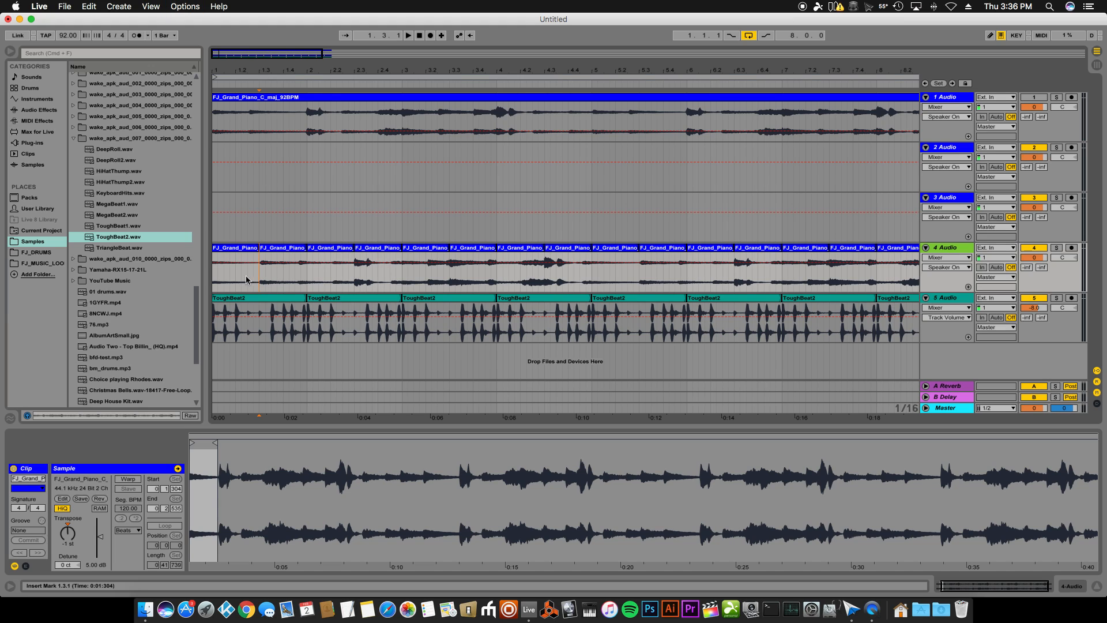
key("super+2")
key("super+2")
key("super+1")
key("super+5")
left_click(364, 283)
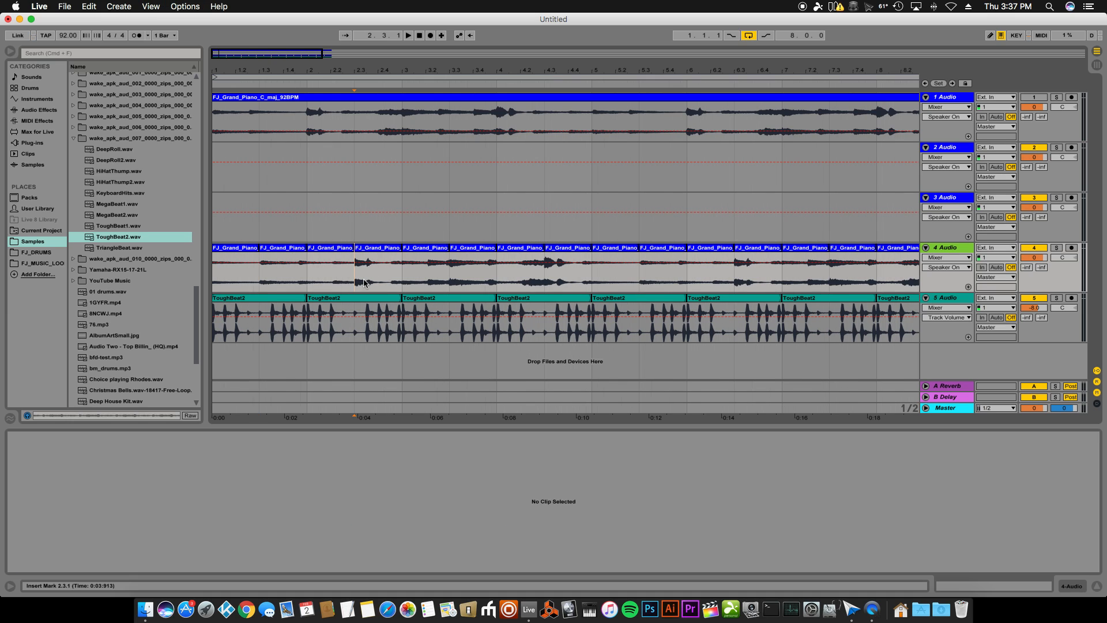
key("minus")
key("minus")
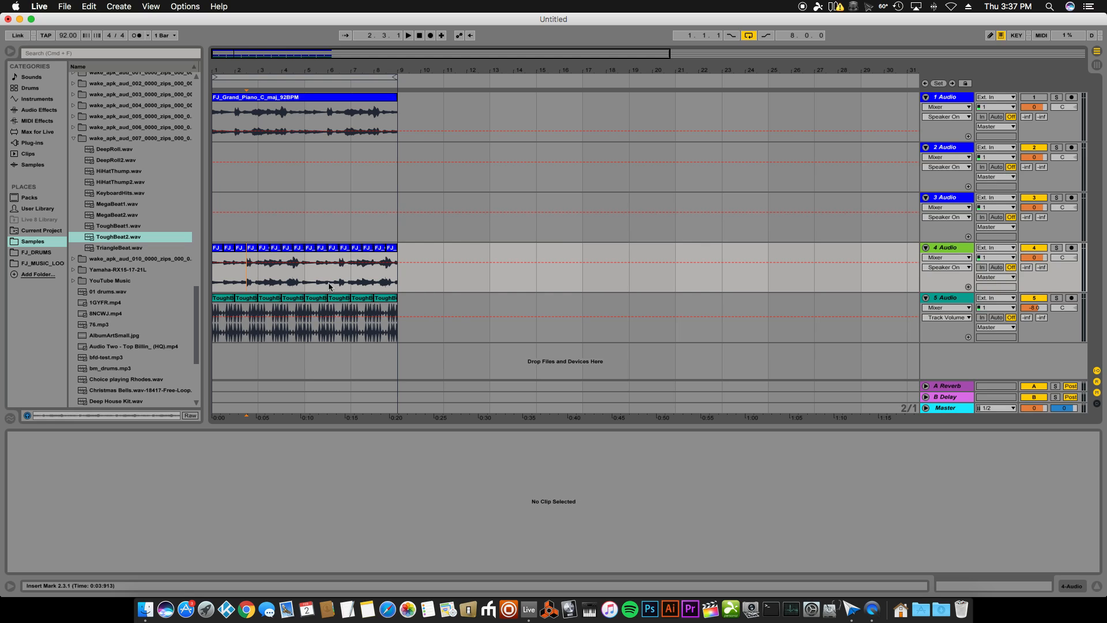
left_click(304, 286)
right_click(871, 608)
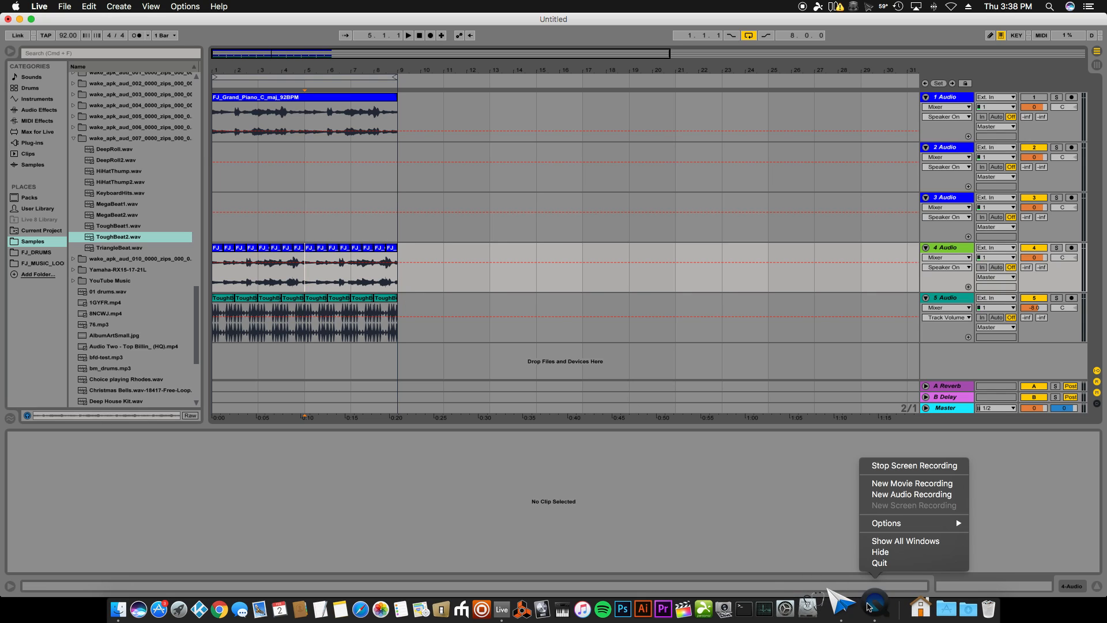